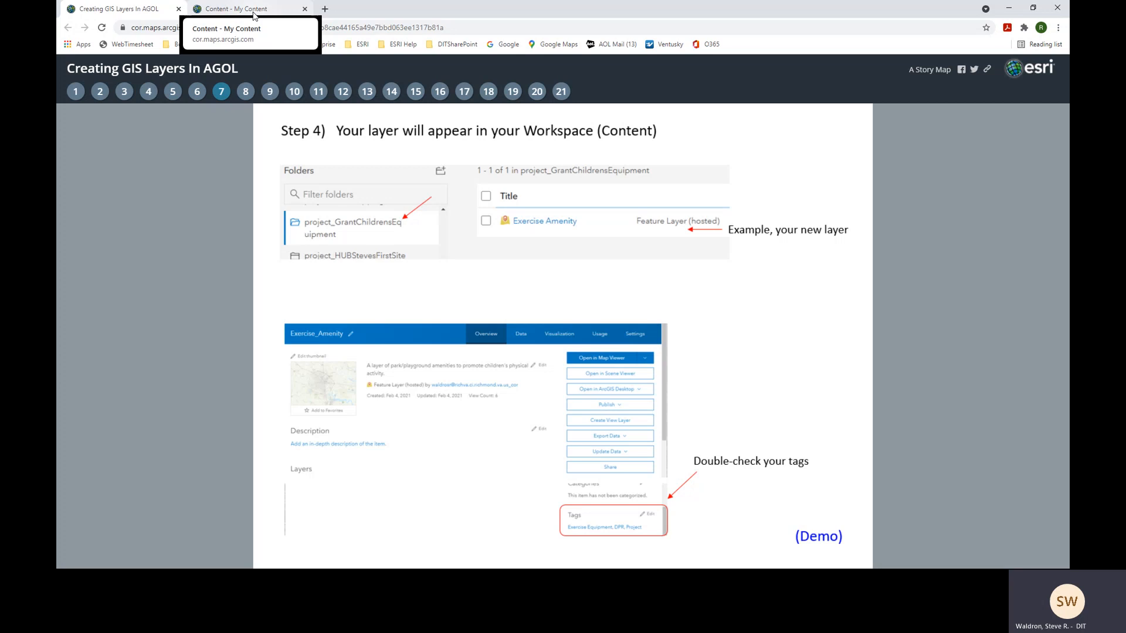
# Step: Start a new feature layer in the project_GrantChildrensEquipment folder from the Points build-a-layer template, accepting the default point layer and map extent
pyautogui.click(254, 12)
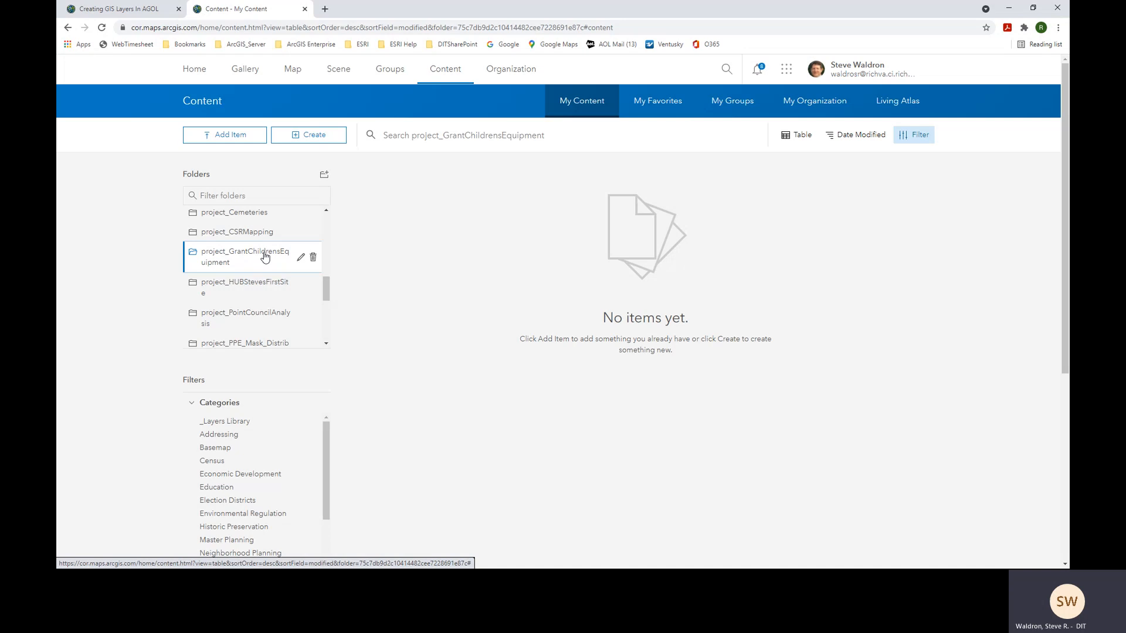
pyautogui.click(314, 138)
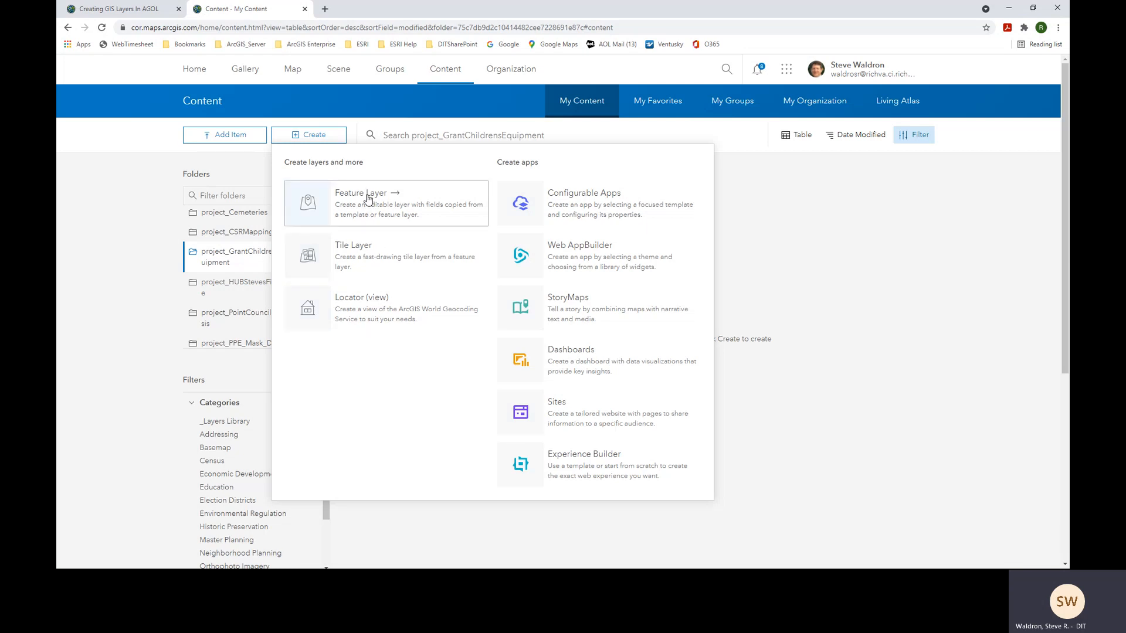
pyautogui.click(347, 199)
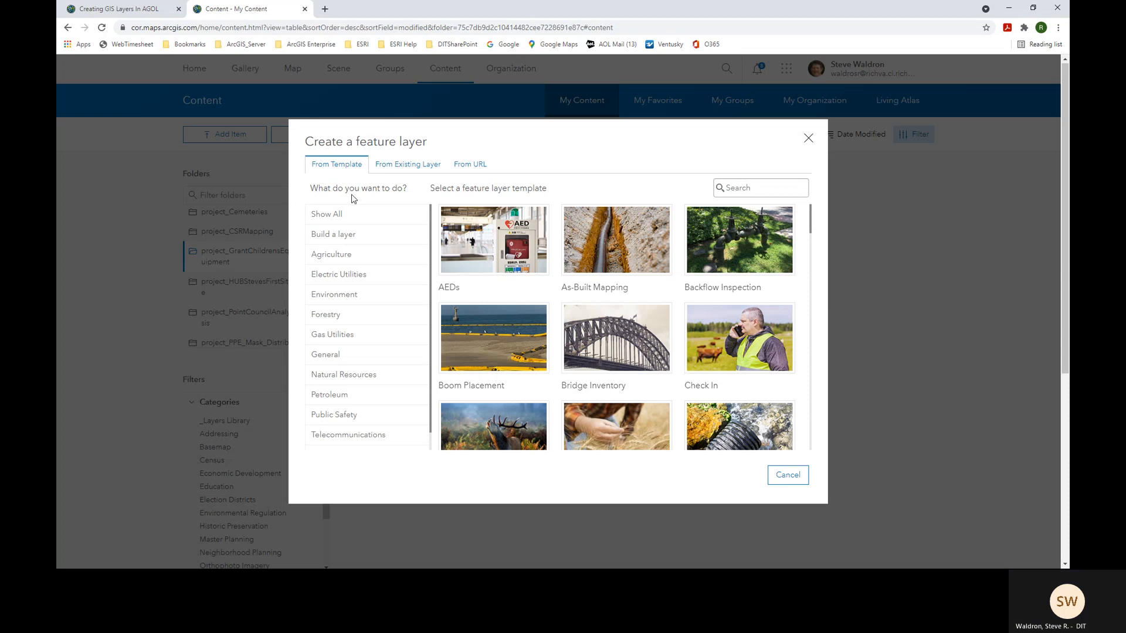
pyautogui.click(328, 237)
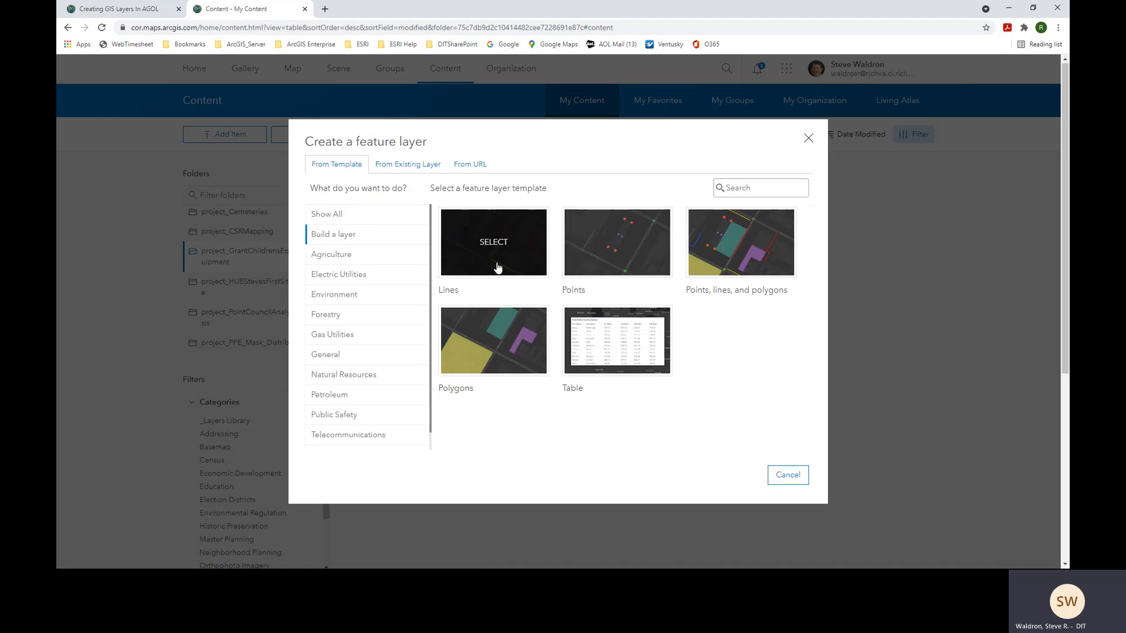
pyautogui.click(614, 256)
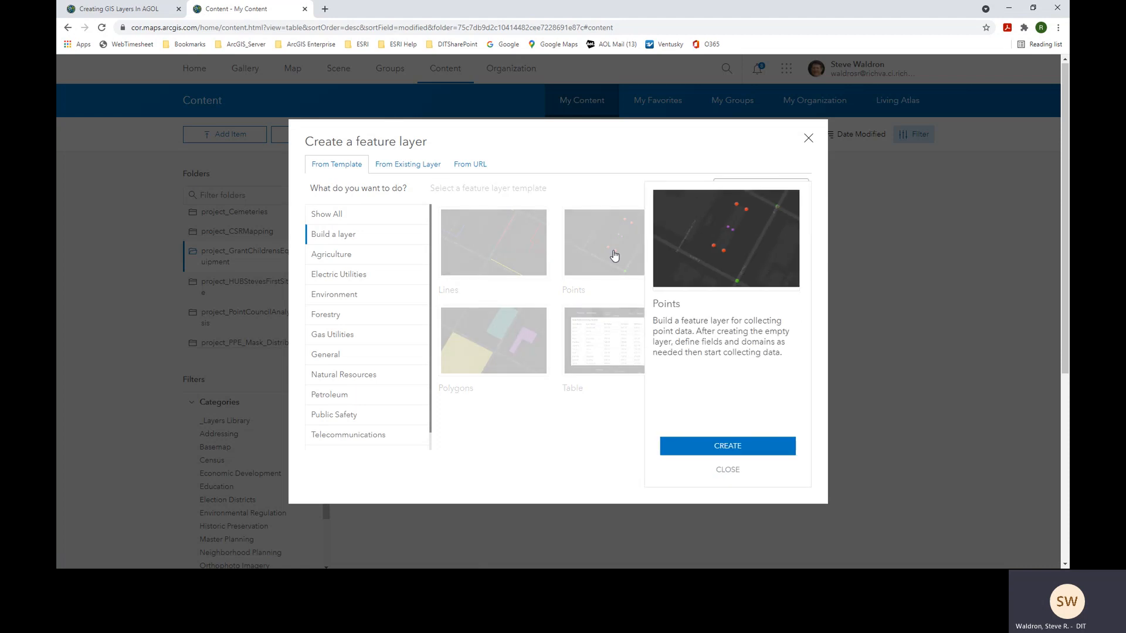
pyautogui.click(735, 450)
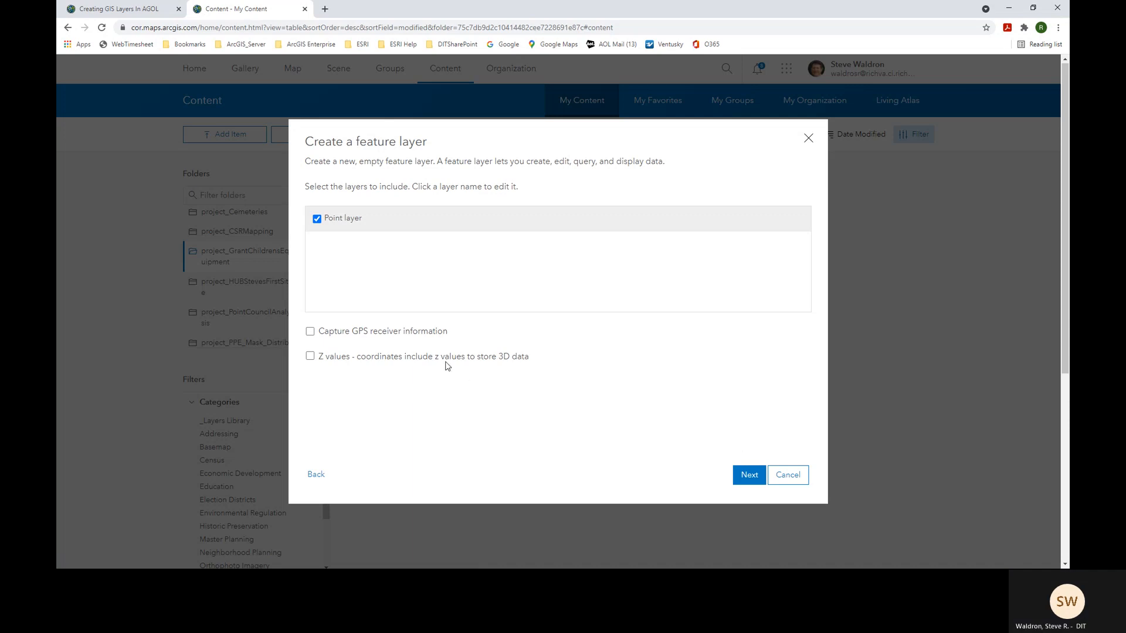
pyautogui.click(755, 478)
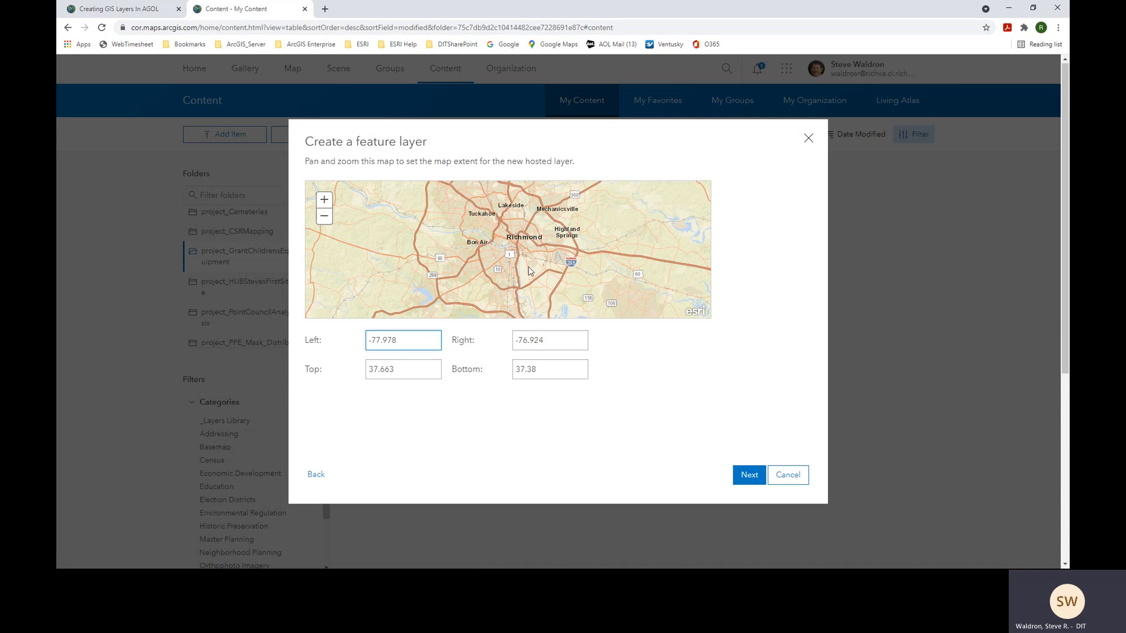
pyautogui.click(751, 477)
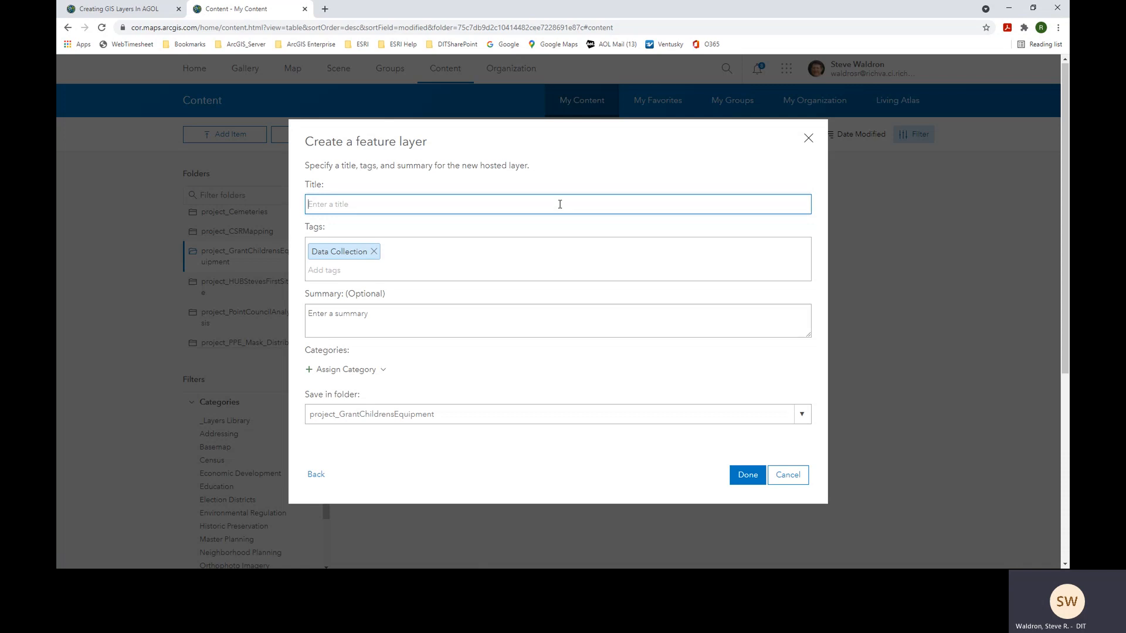
# Step: Title the layer Exercise Amenity and replace the Data Collection tag with Exercise, Equipment, DPR and Project
pyautogui.write('Exercise Amen')
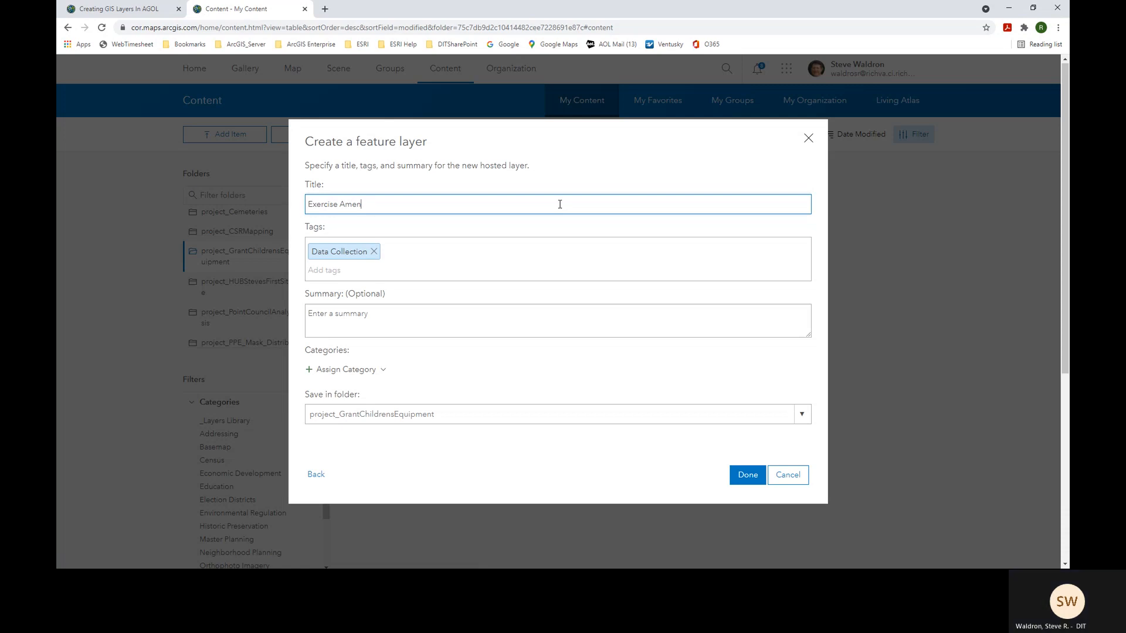
pyautogui.write('tifyity')
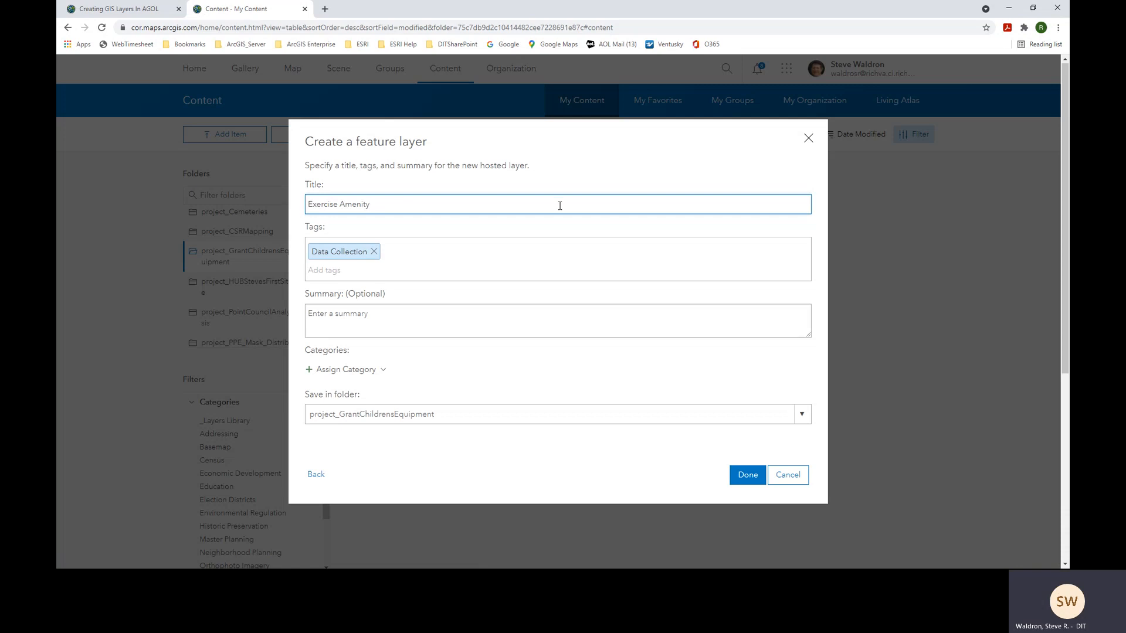
pyautogui.click(374, 251)
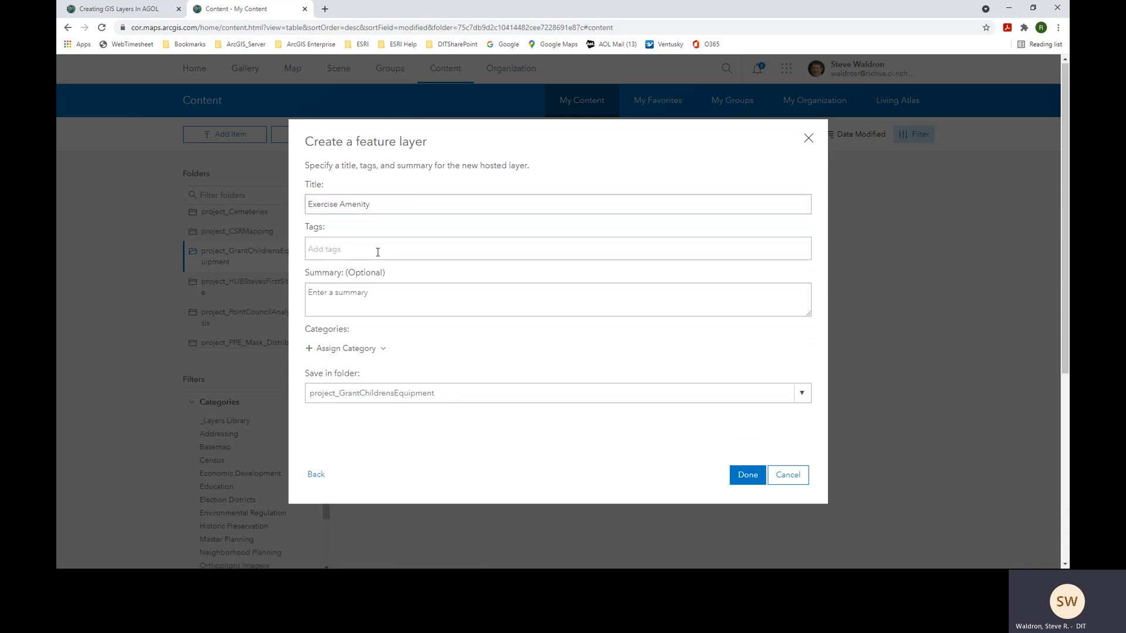
pyautogui.write('Exercis')
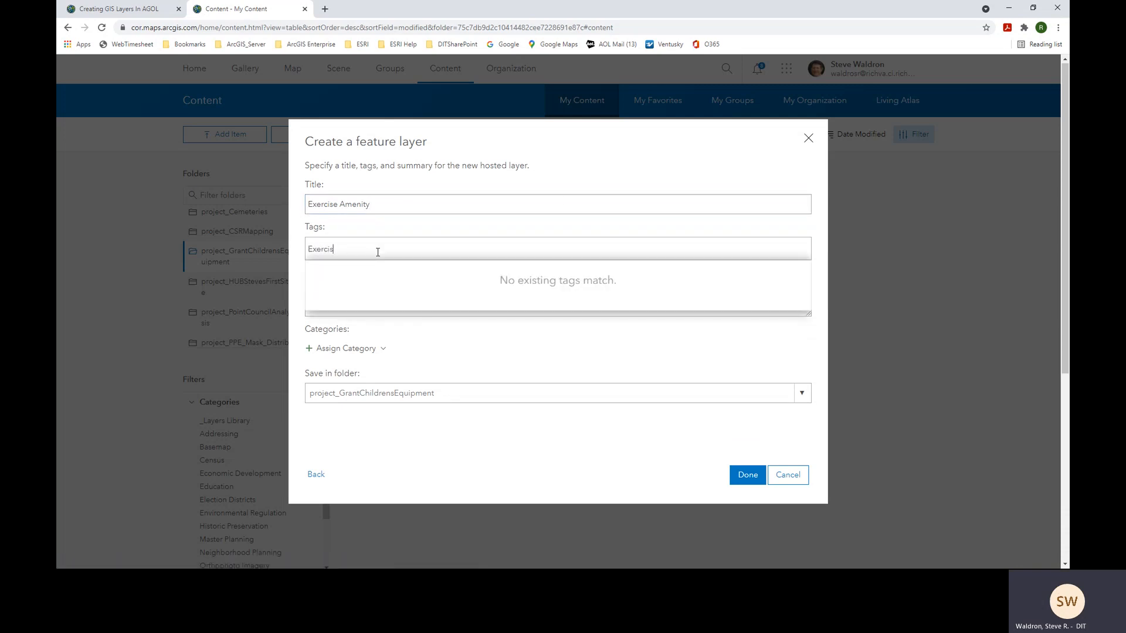
pyautogui.write('e, Equipment, DPR, Project')
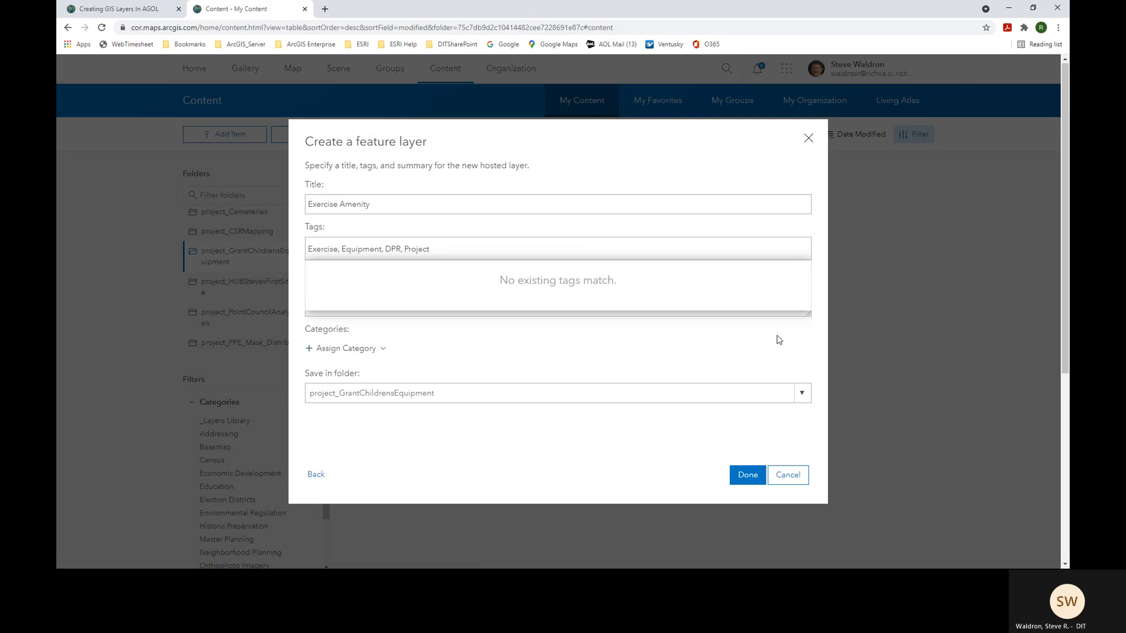
pyautogui.press('Tab')
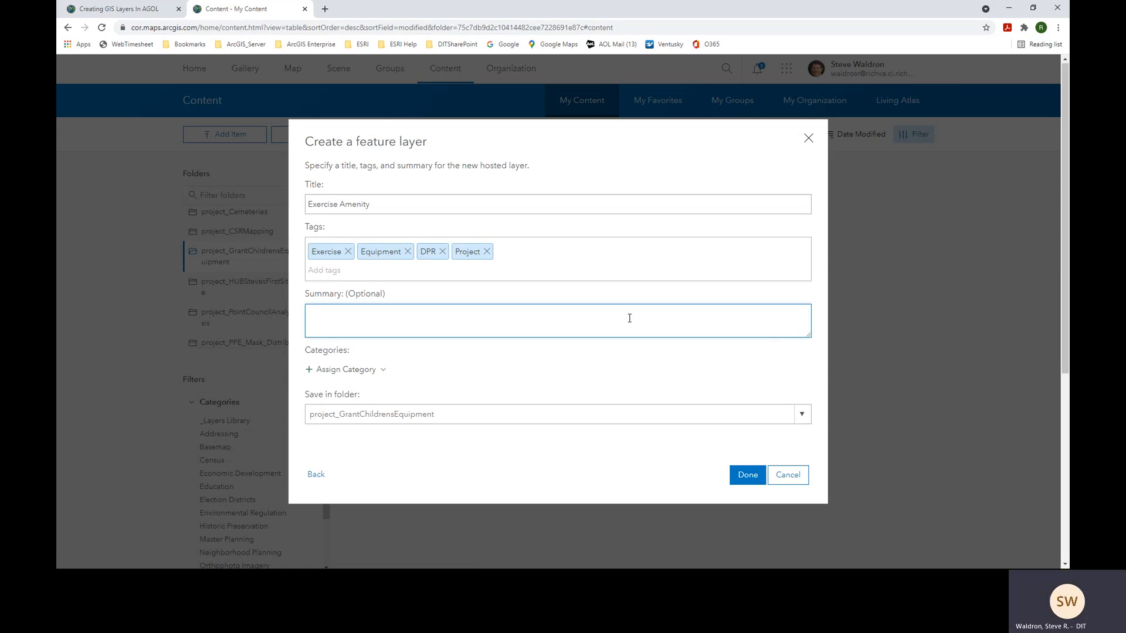
# Step: Enter the summary "A layer of park/playground amenities to promote children's physical activity." and finish creating the layer
pyautogui.write('A layer of park/playground amen')
pyautogui.press('BackSpace')
pyautogui.press('BackSpace')
pyautogui.write('itie')
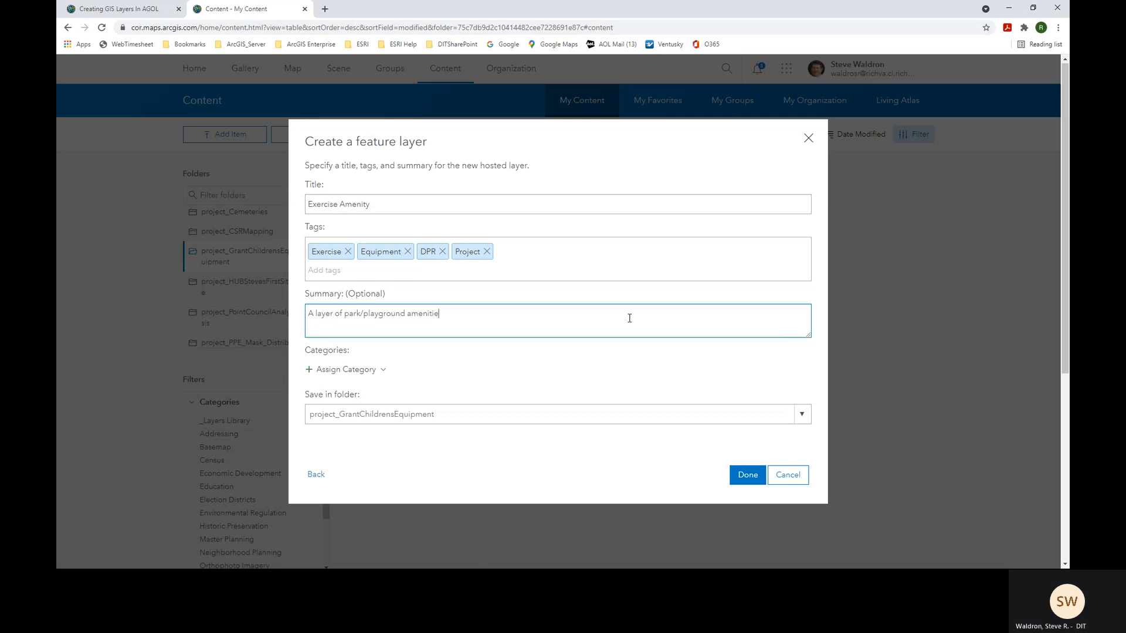
pyautogui.write('s to promo')
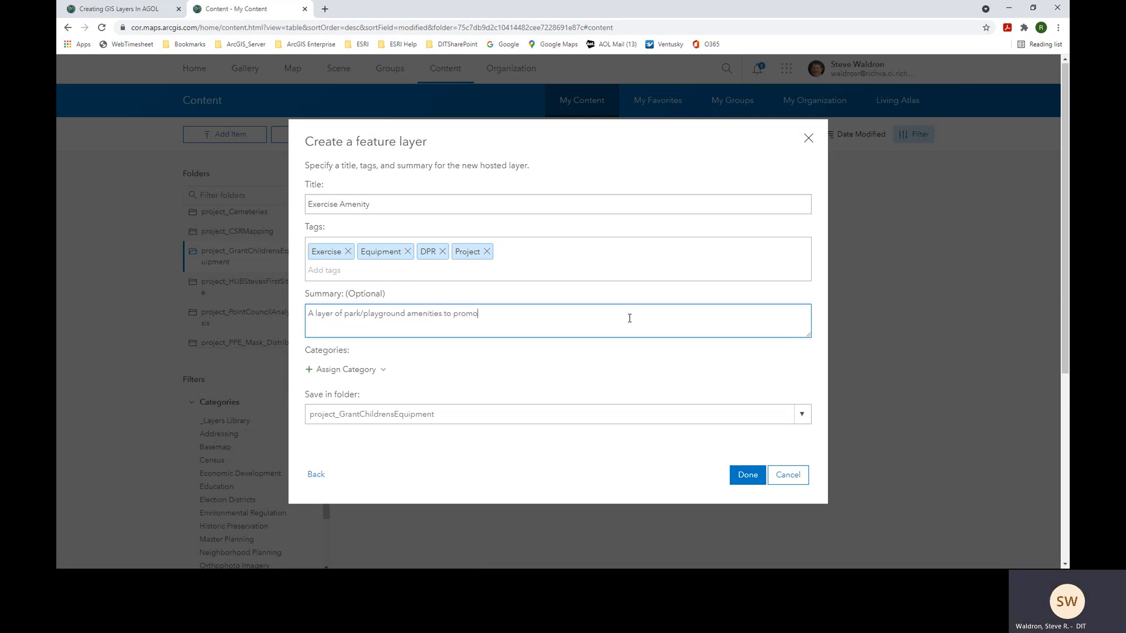
pyautogui.write("te children's physical activity.")
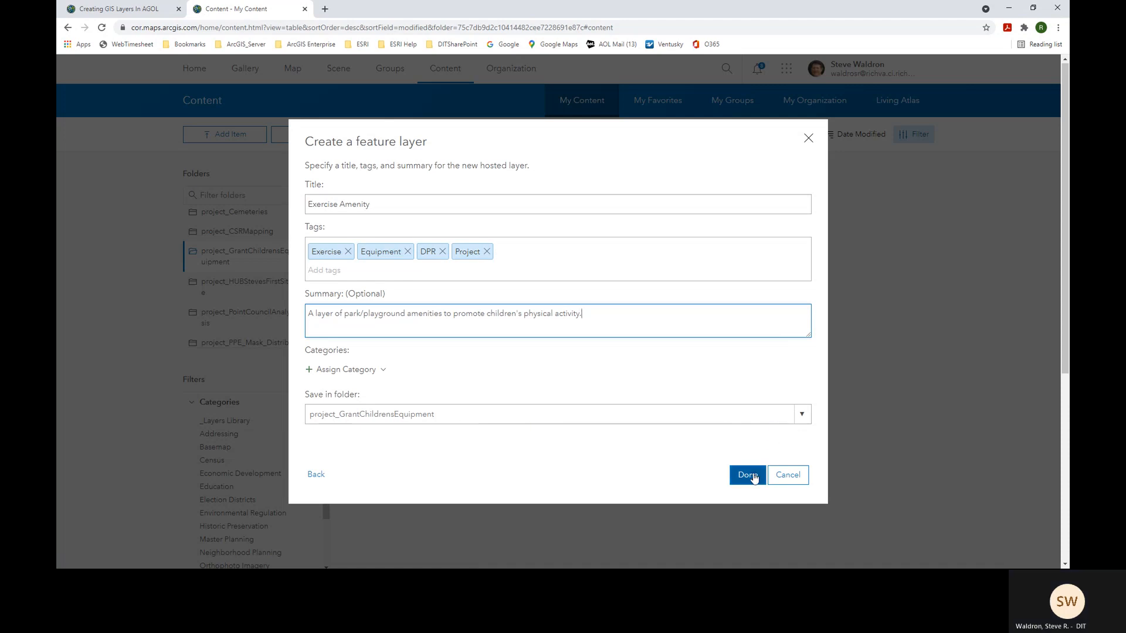
pyautogui.click(749, 475)
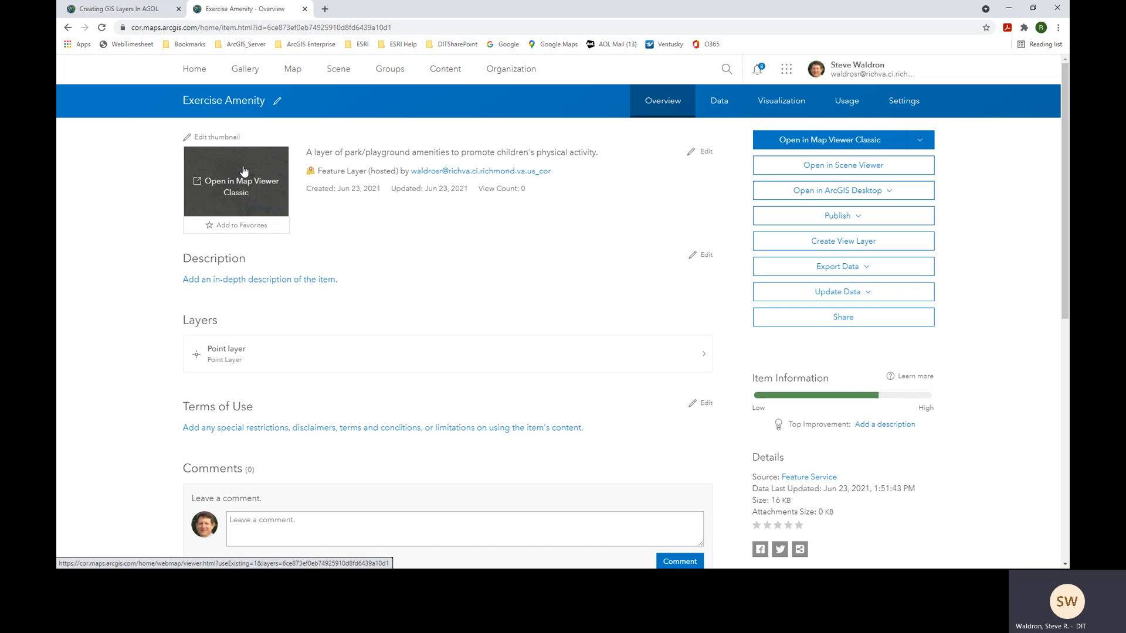
# Step: Check the project folder for the new layer, and read page 8 of the Creating GIS Layers In AGOL story map
pyautogui.click(457, 81)
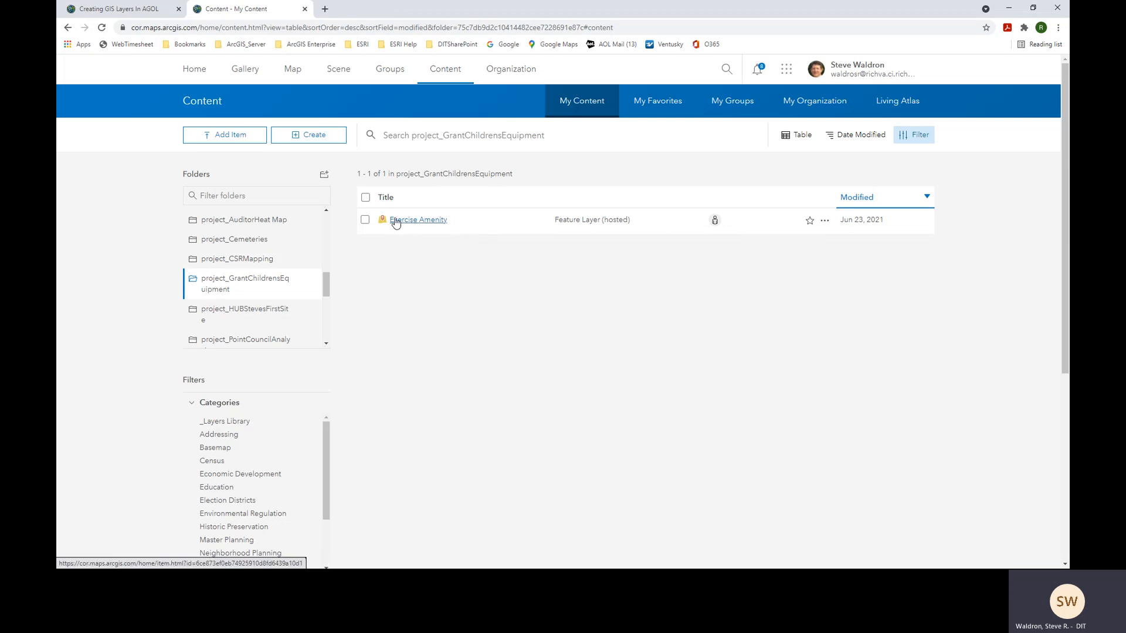
pyautogui.click(138, 13)
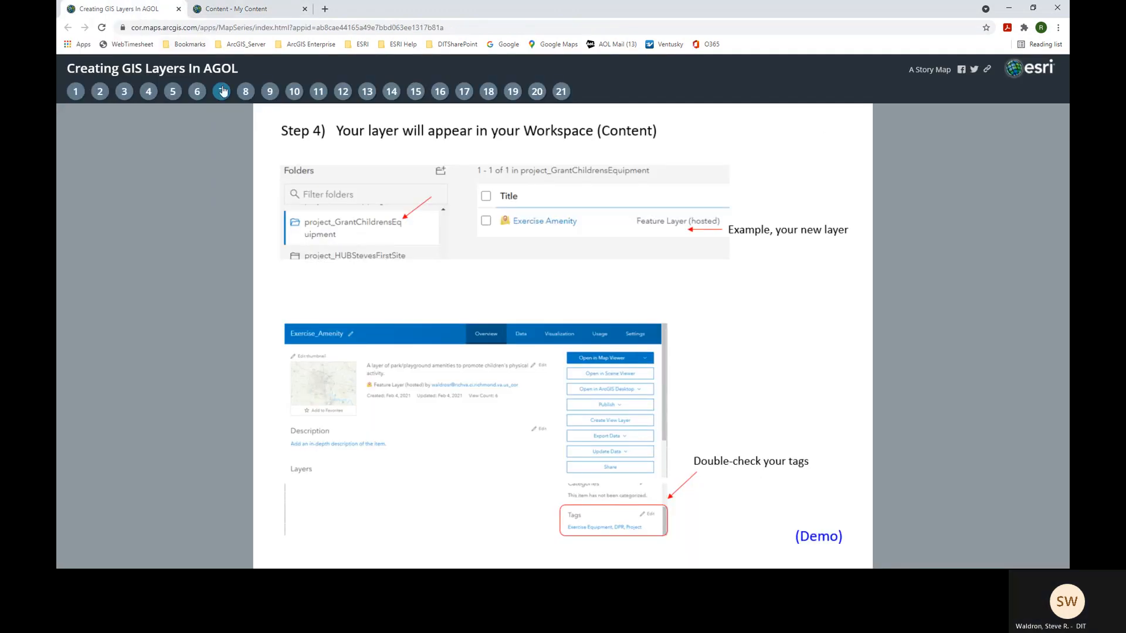
pyautogui.click(246, 93)
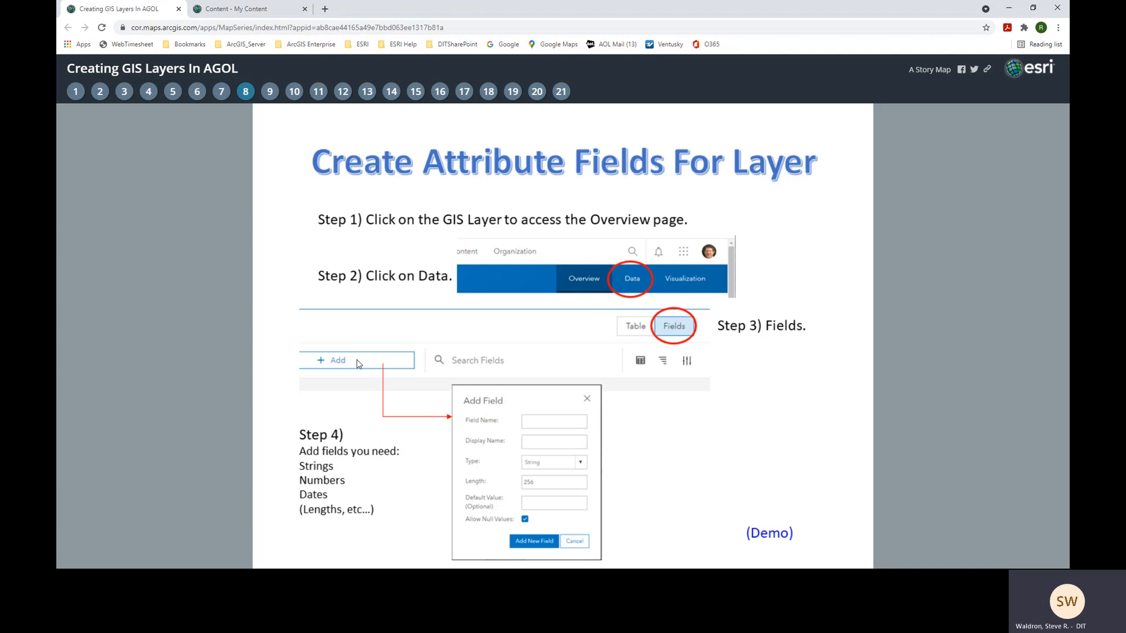
# Step: Return to the ArcGIS Online content and open the Exercise Amenity layer's list of data fields
pyautogui.click(252, 9)
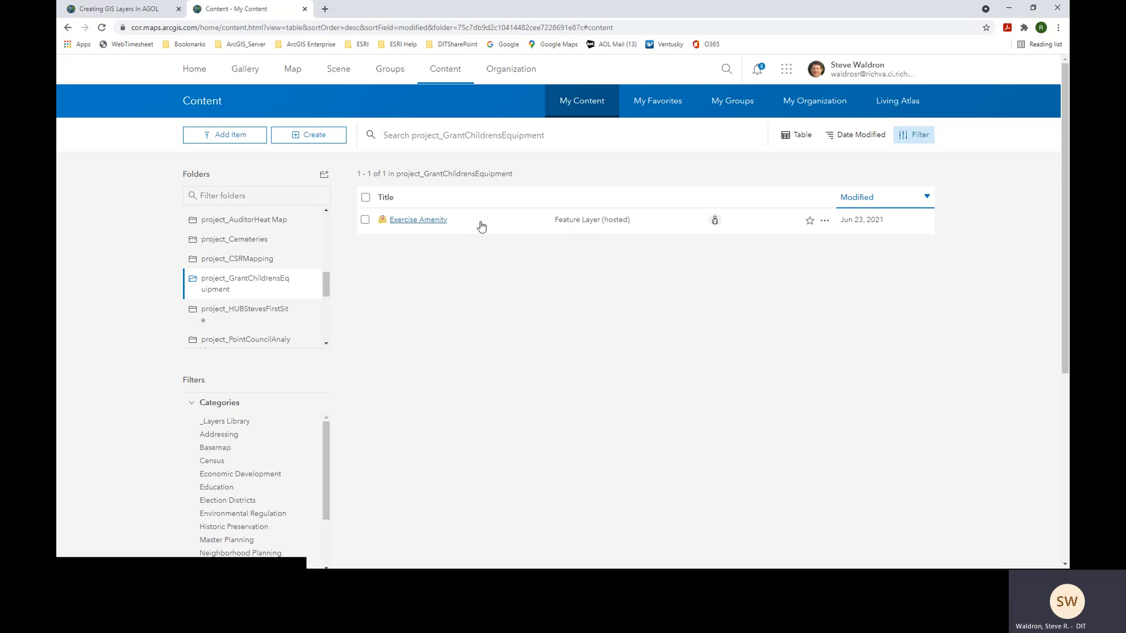
pyautogui.click(424, 223)
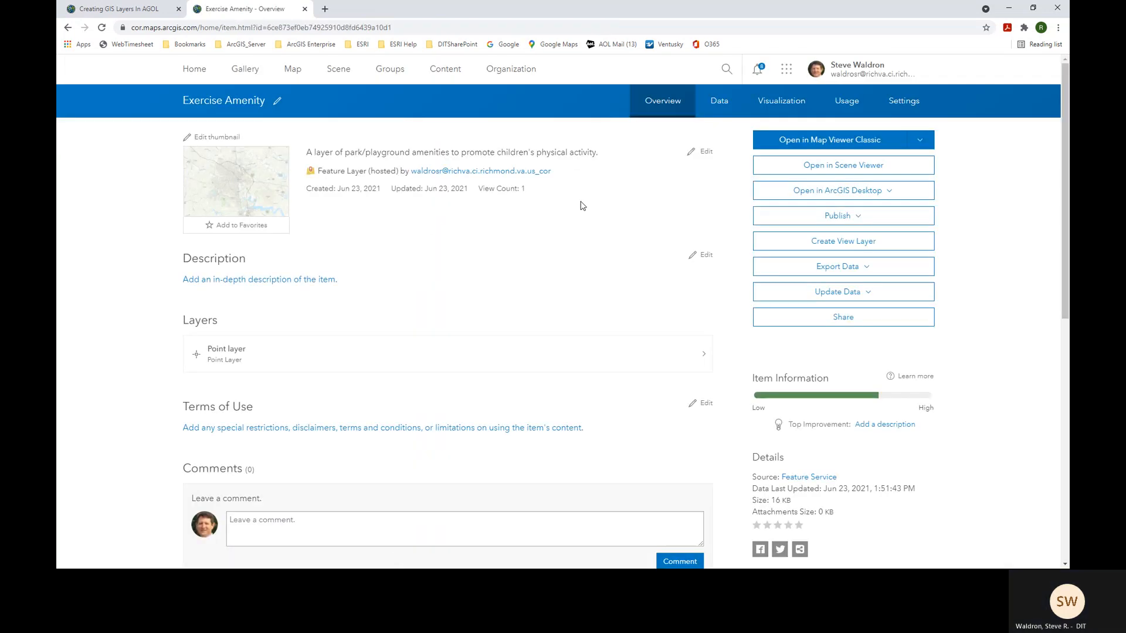
pyautogui.click(721, 110)
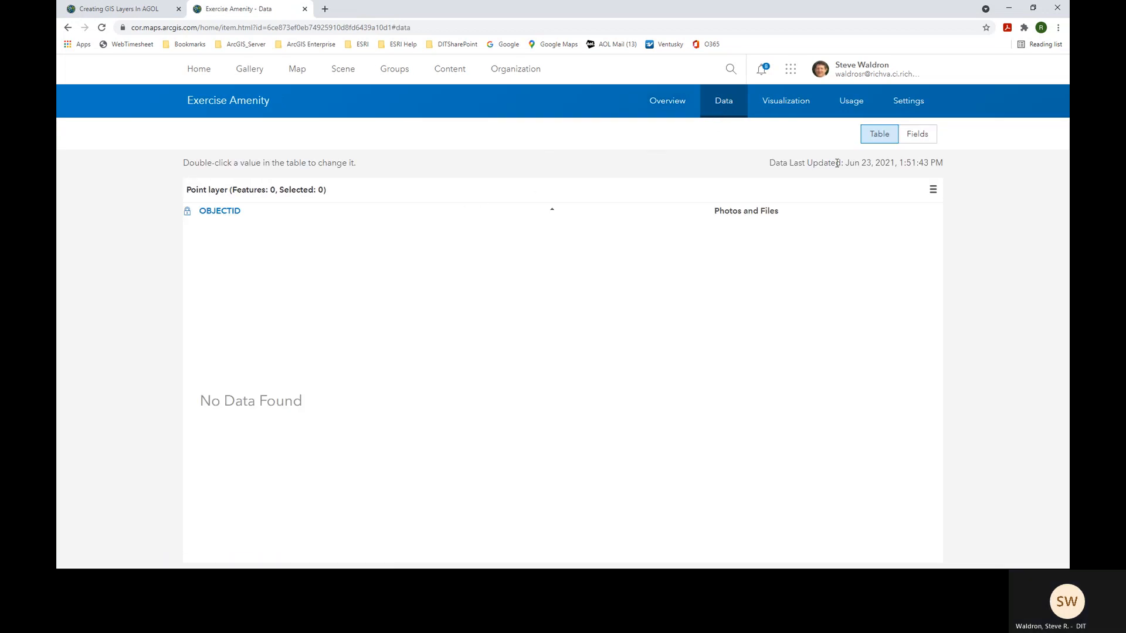
pyautogui.click(918, 139)
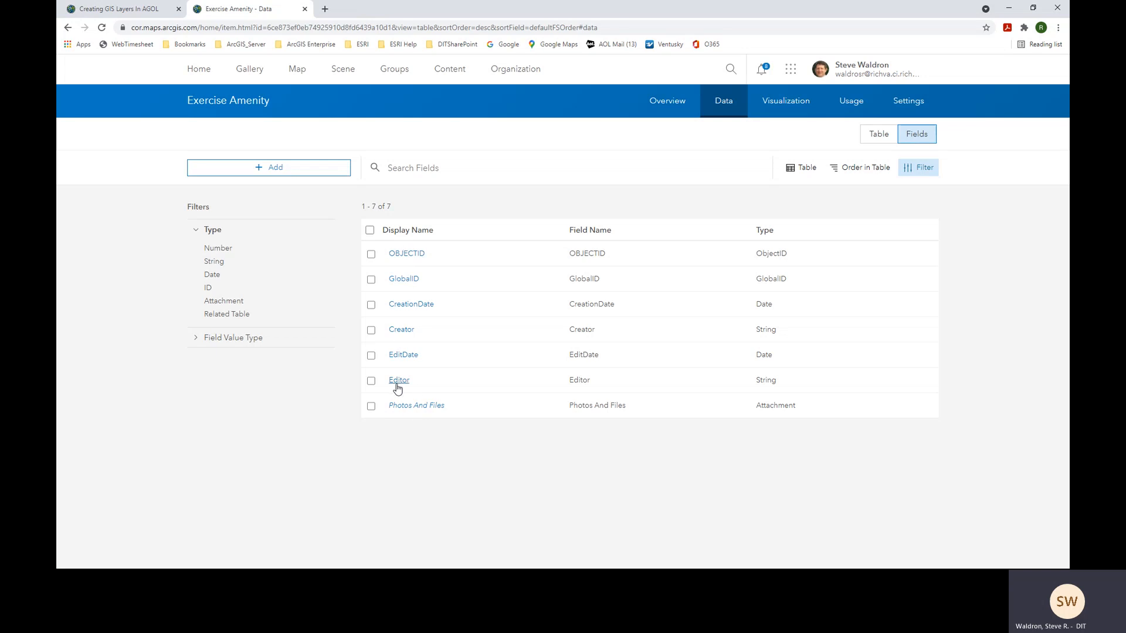
# Step: Add a string field named Location with a length of 40 to the layer
pyautogui.click(279, 172)
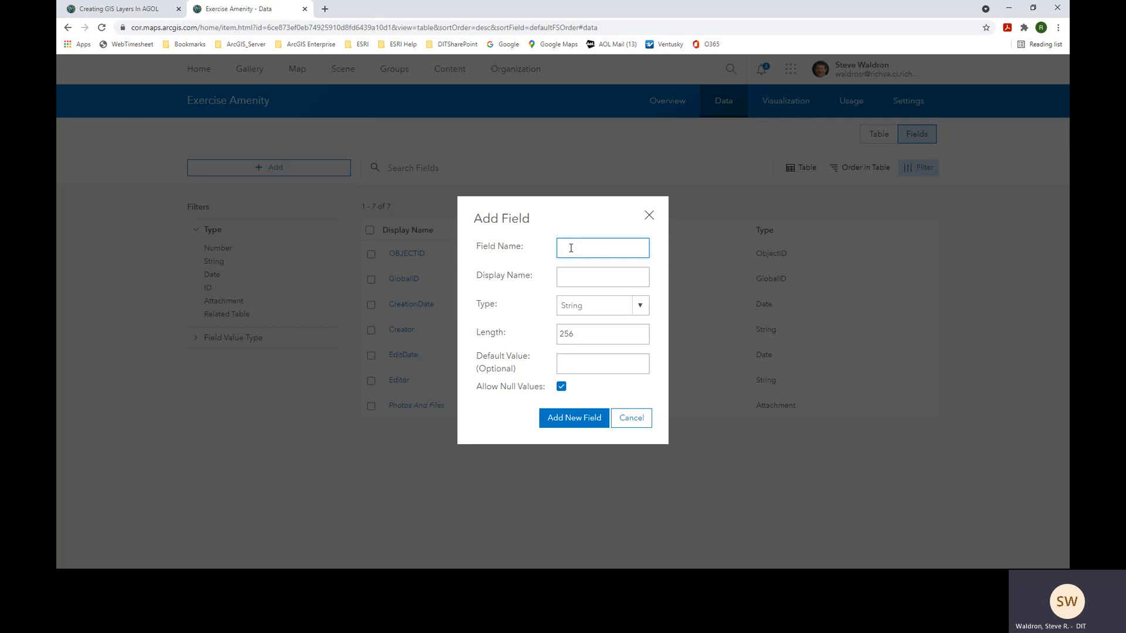
pyautogui.write('Location')
pyautogui.moveTo(590, 332); pyautogui.dragTo(552, 340)
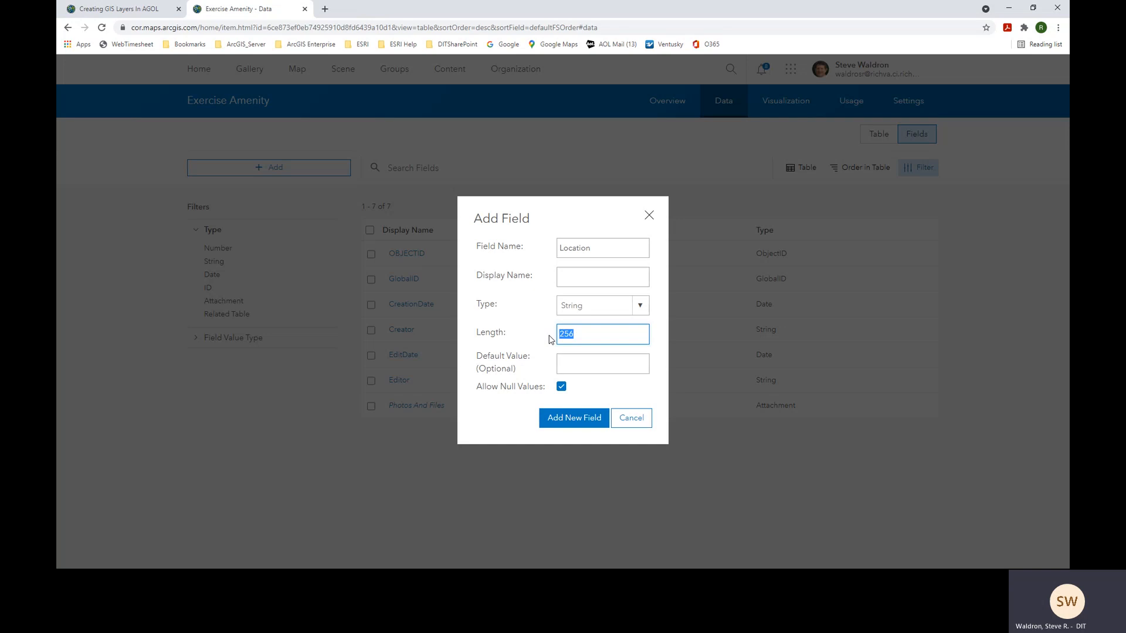
pyautogui.write('40')
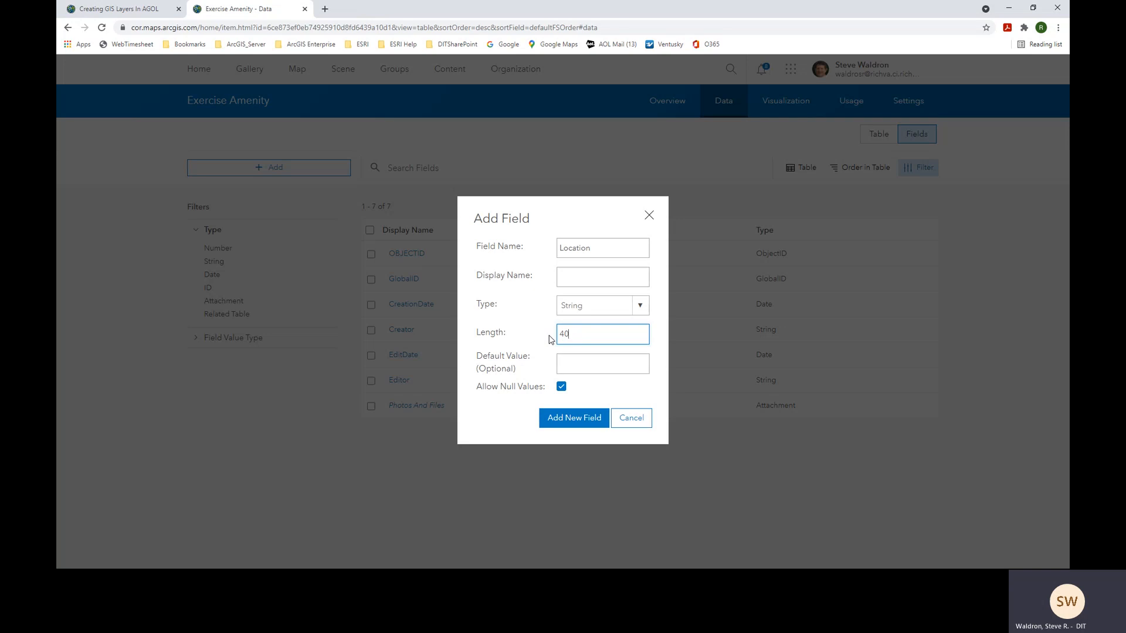
pyautogui.click(582, 419)
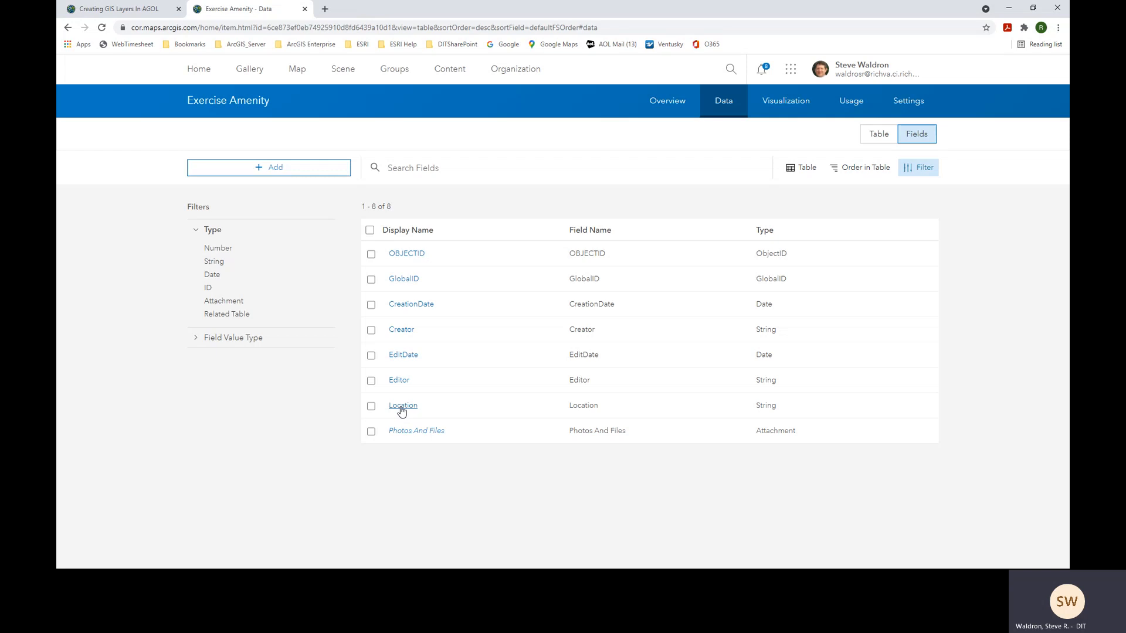
# Step: Add a string field named Equipment with a length of 35 to the layer
pyautogui.click(277, 170)
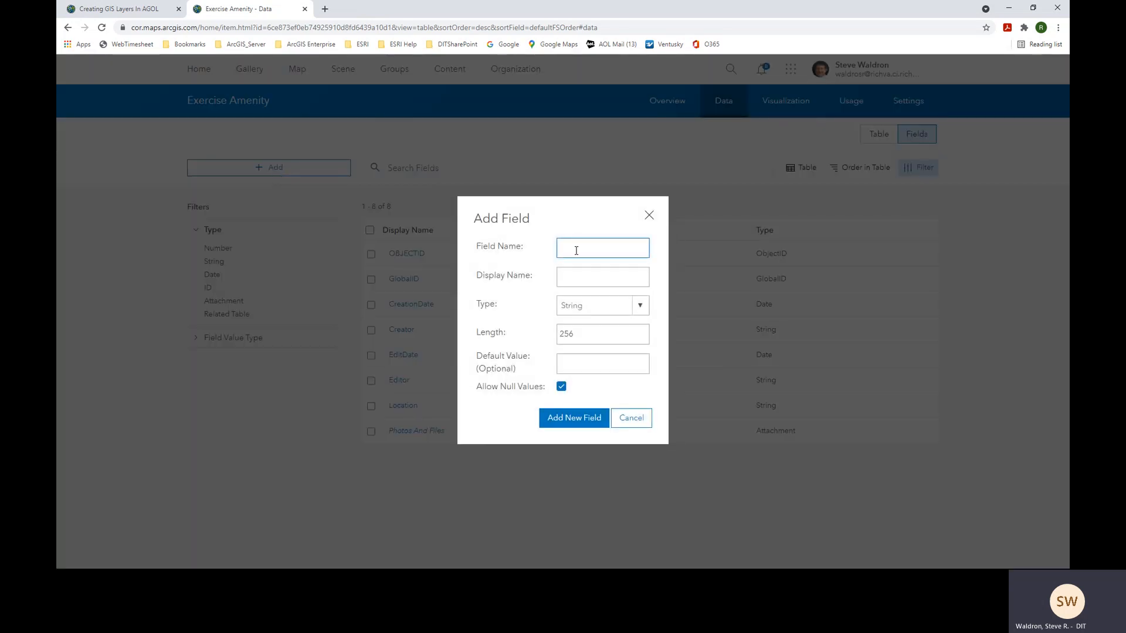
pyautogui.write('Equipment')
pyautogui.doubleClick(596, 333)
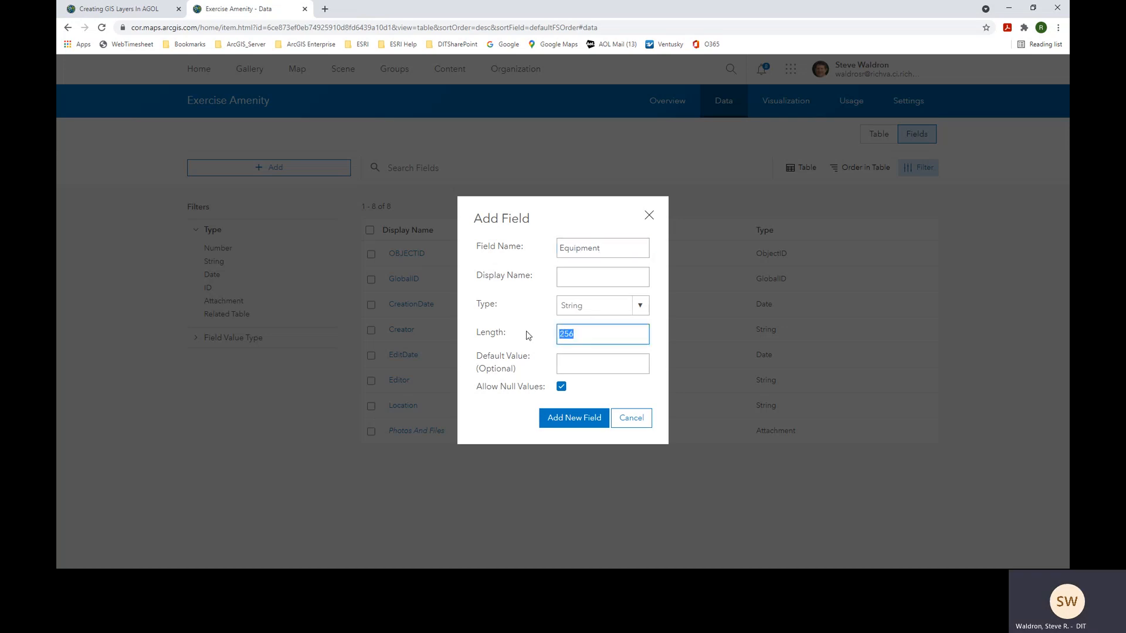
pyautogui.write('35')
pyautogui.click(564, 422)
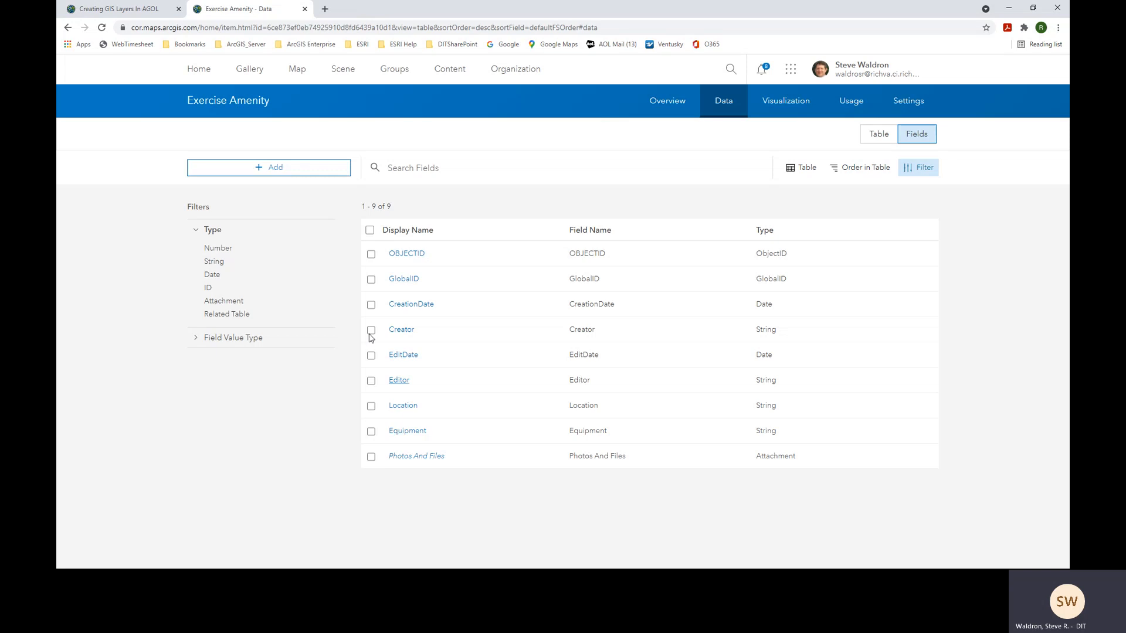
# Step: Add a string field named WorkType with a length of 16 to the layer
pyautogui.click(279, 171)
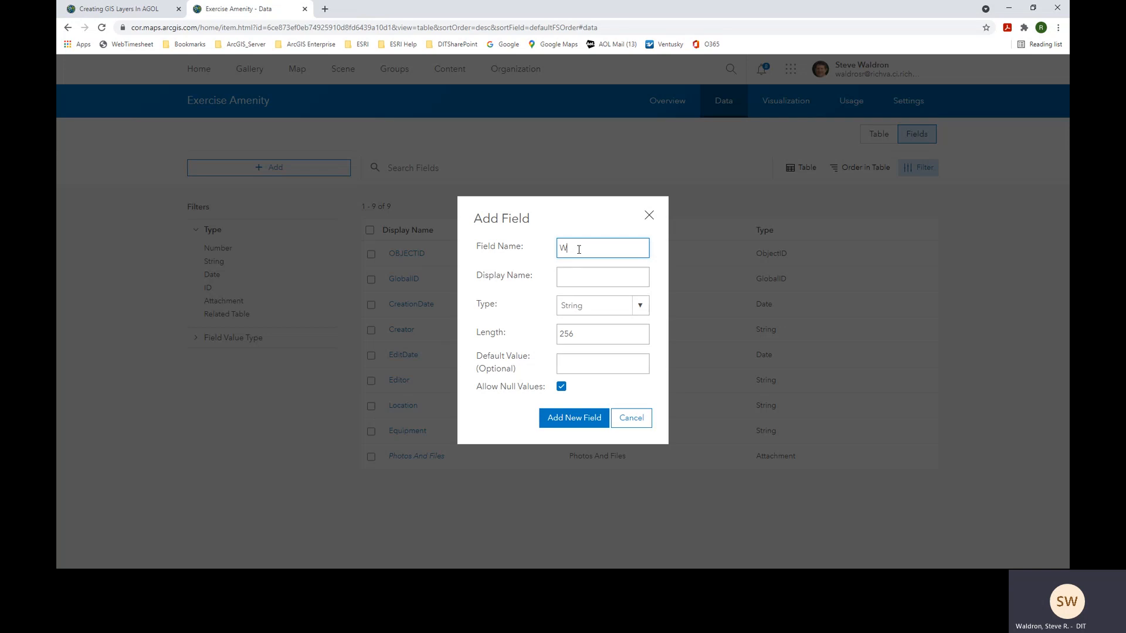
pyautogui.write('WorkType')
pyautogui.moveTo(579, 333); pyautogui.dragTo(558, 334)
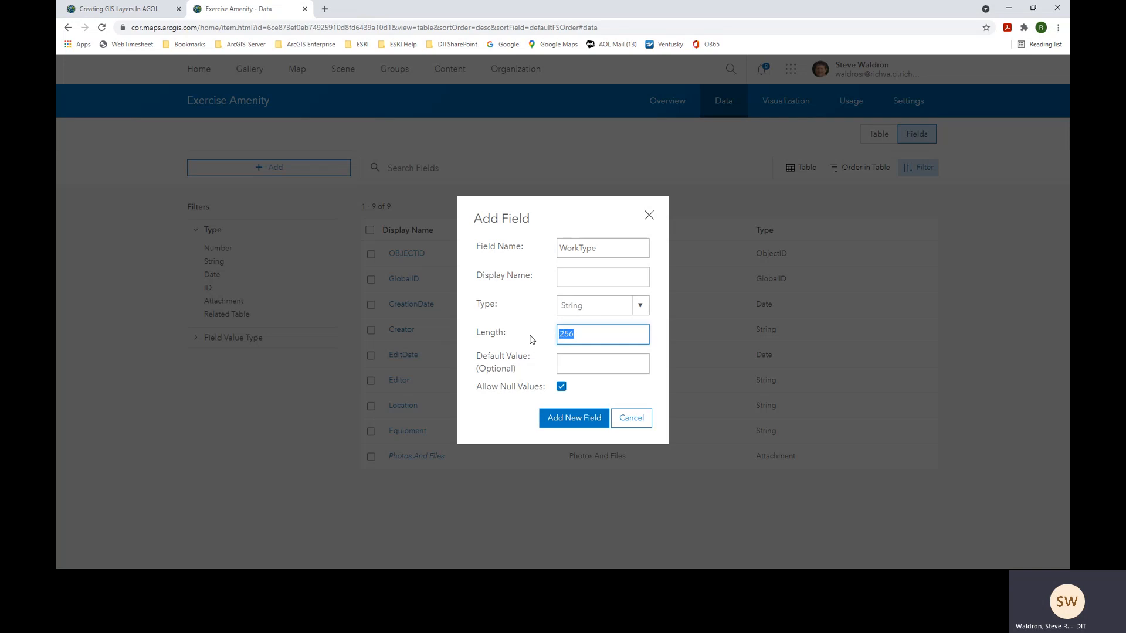
pyautogui.write('16')
pyautogui.click(576, 423)
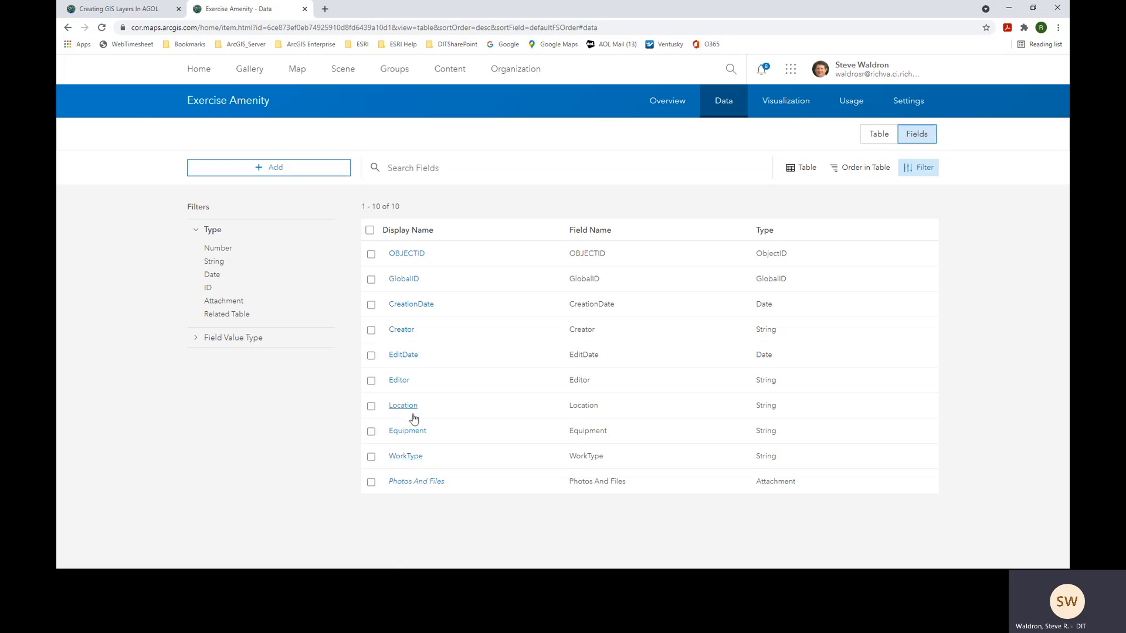
# Step: Switch to the Creating GIS Layers In AGOL story map and read slides 9 to 12 on pick lists for attribute fields
pyautogui.click(146, 12)
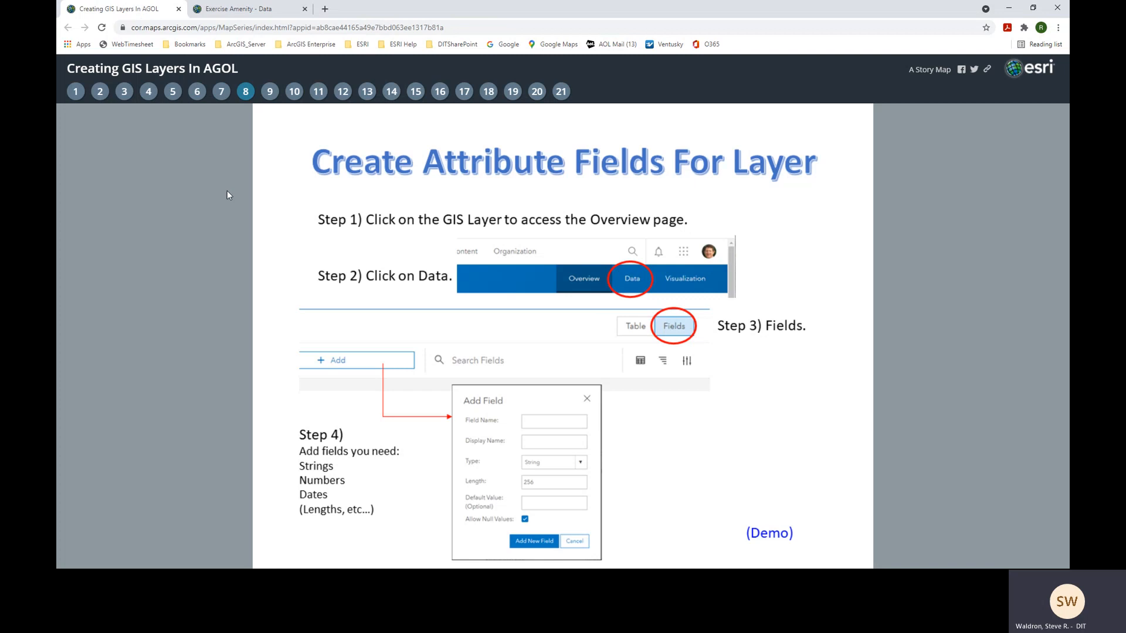
pyautogui.click(270, 93)
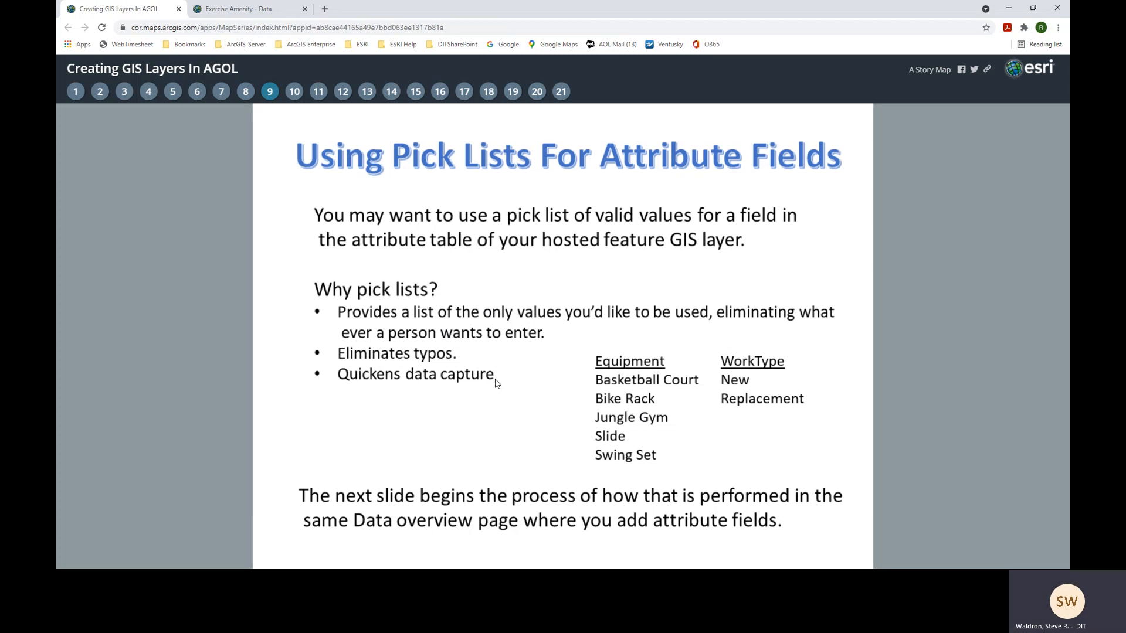
pyautogui.click(295, 97)
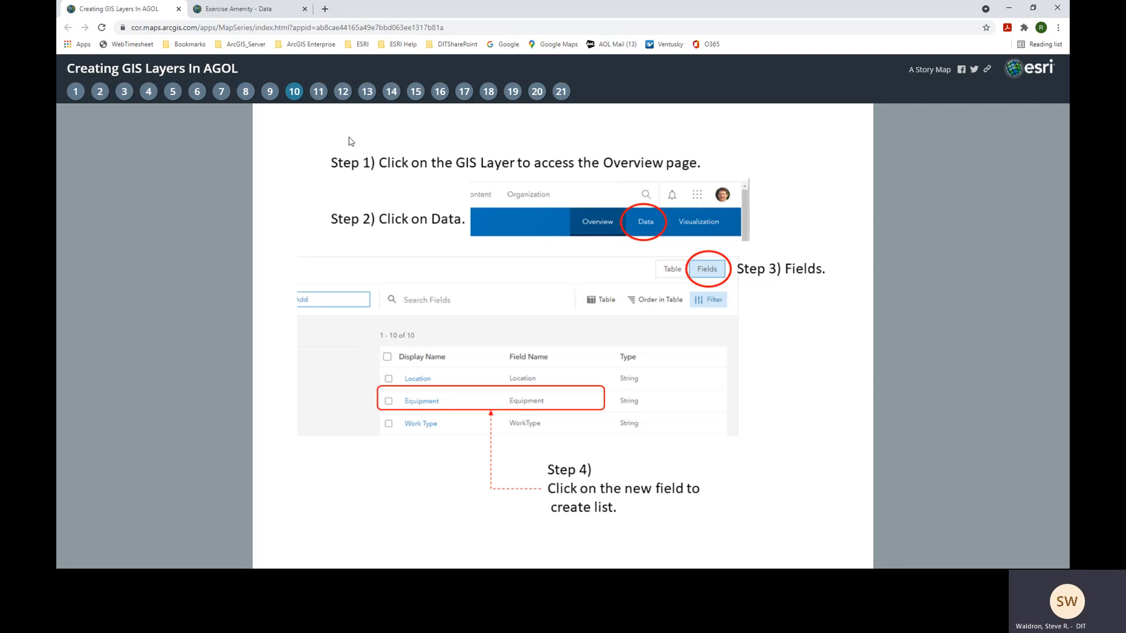
pyautogui.click(318, 92)
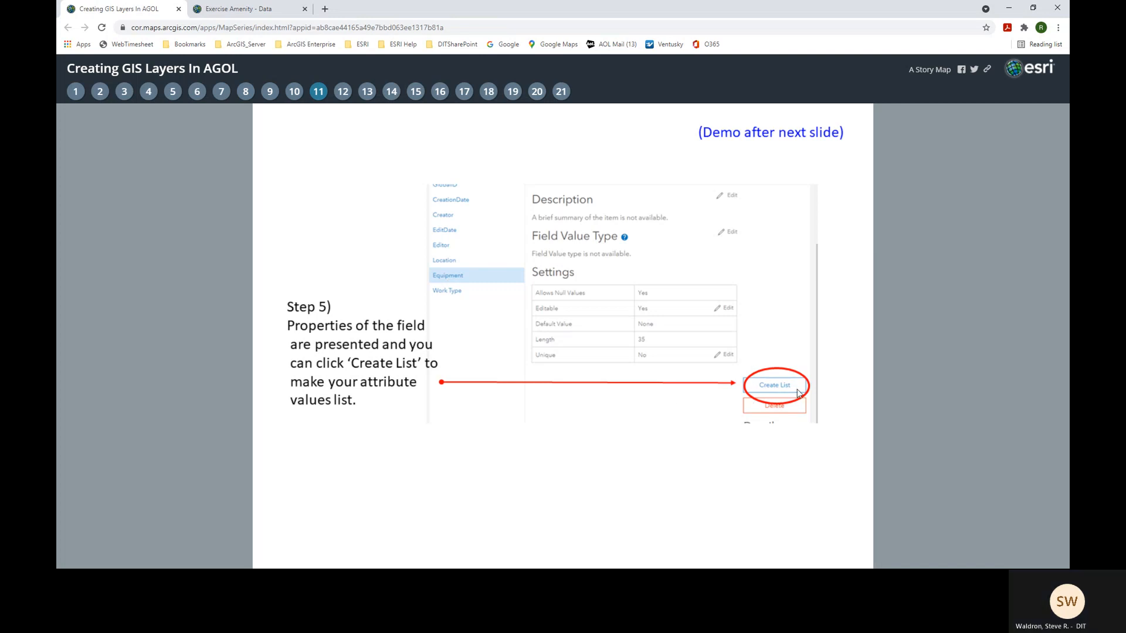
pyautogui.click(343, 93)
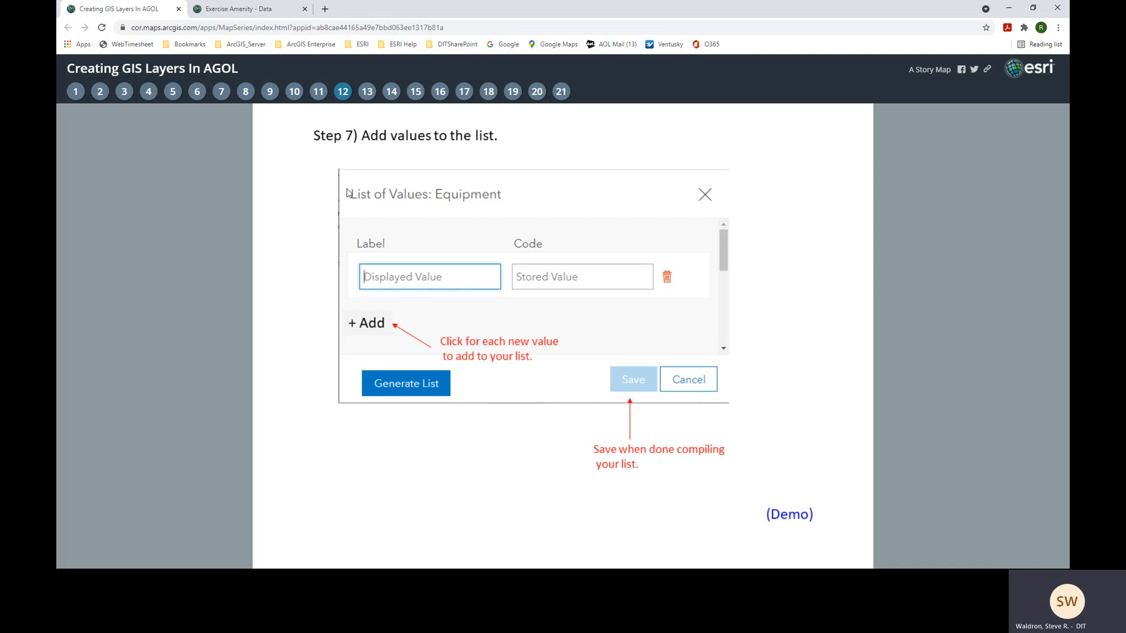
# Step: Back in the Exercise Amenity layer, start a list of values for the Equipment field with Basketball Court as both label and code
pyautogui.click(246, 16)
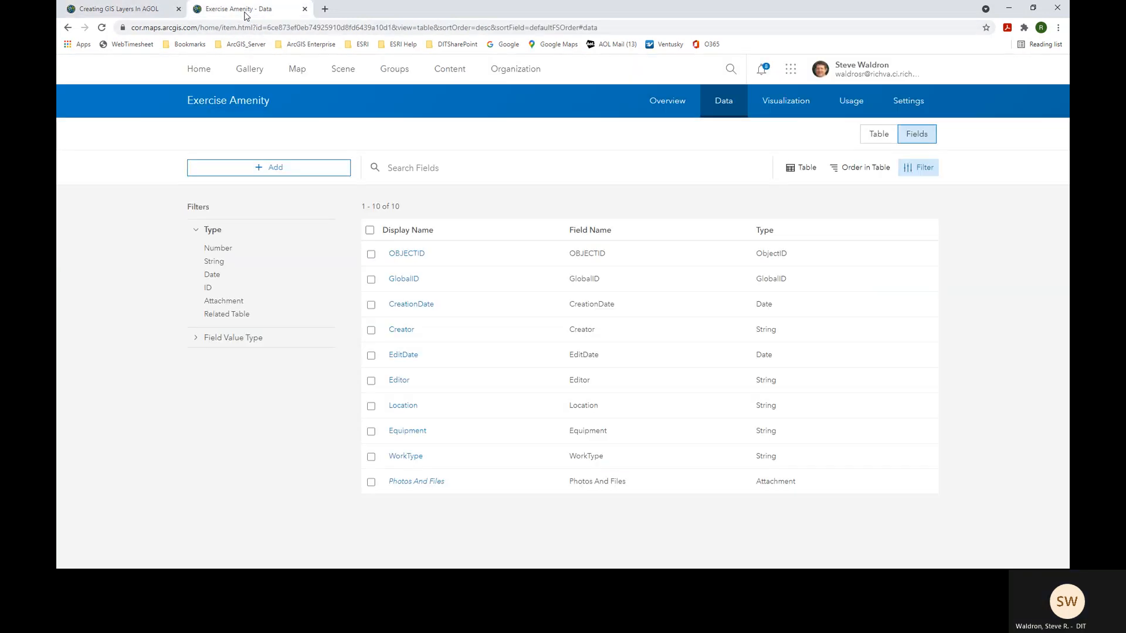
pyautogui.click(408, 432)
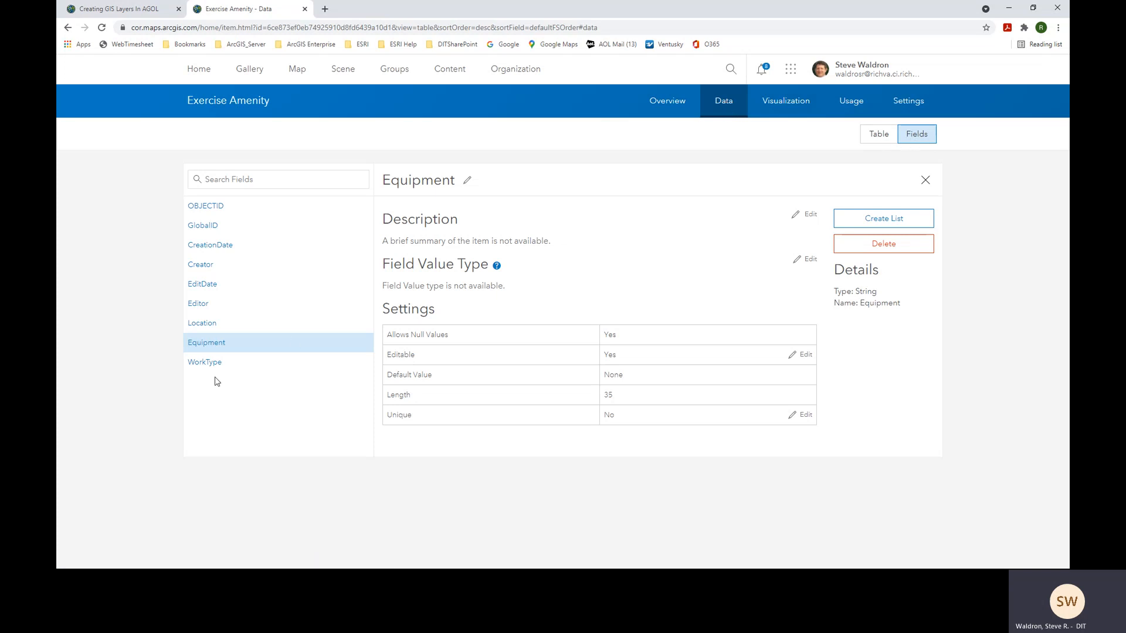
pyautogui.click(882, 219)
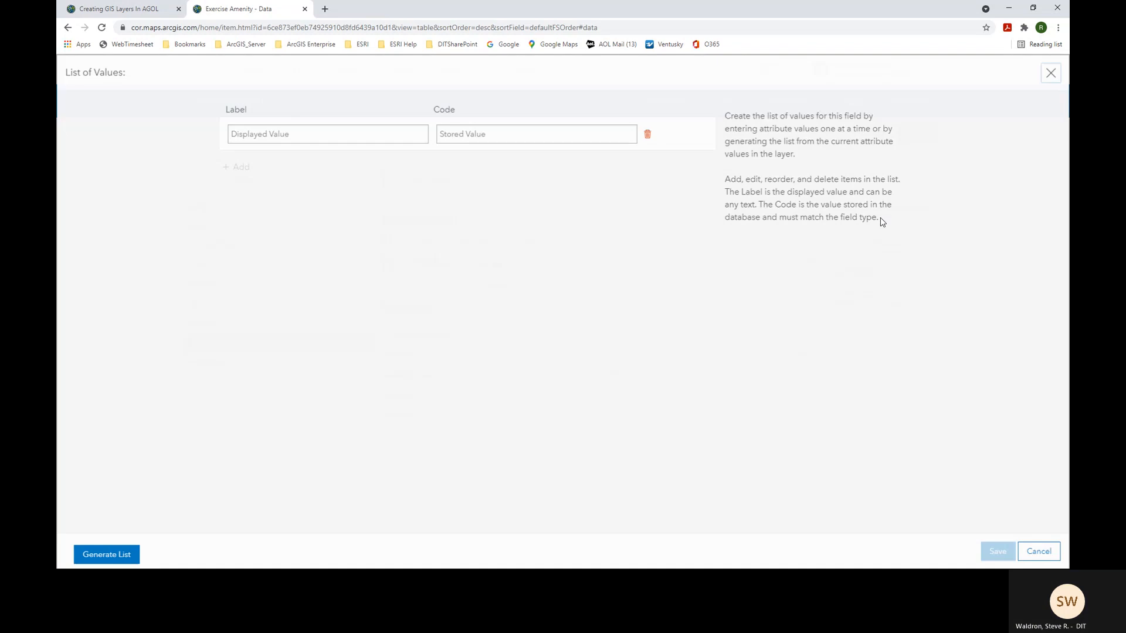
pyautogui.click(349, 136)
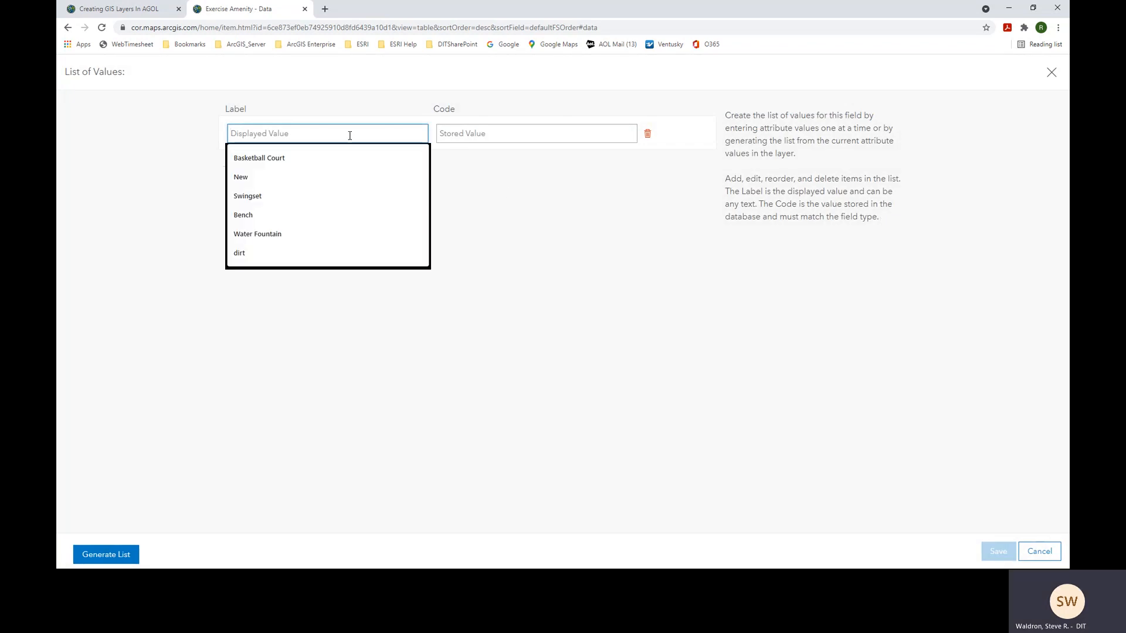
pyautogui.write('Basketball Court')
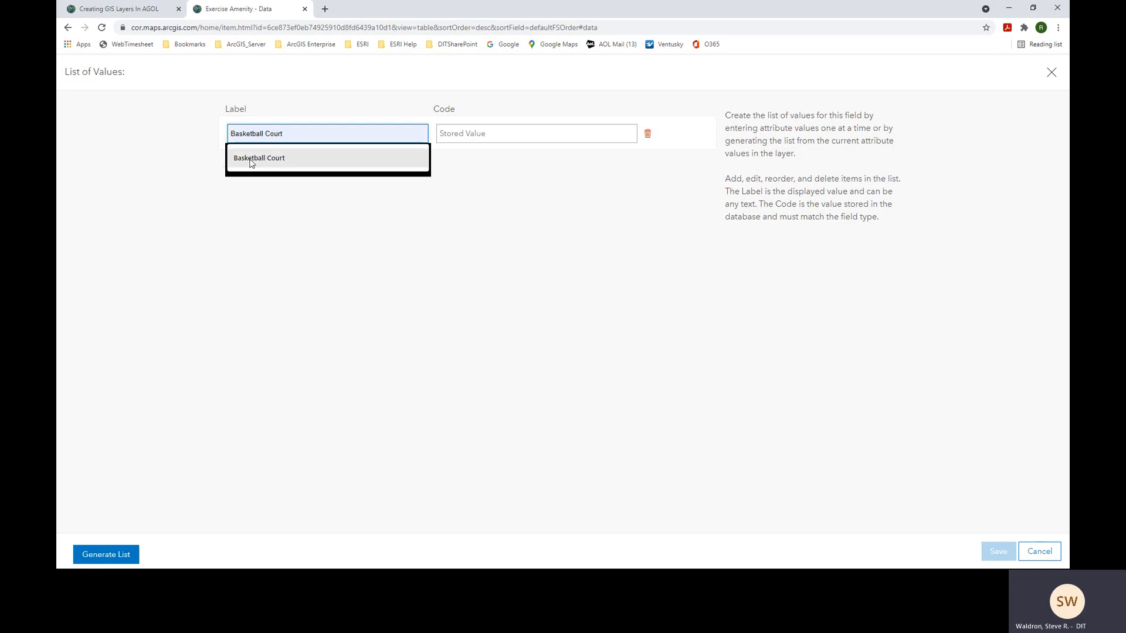
pyautogui.click(249, 159)
pyautogui.click(504, 134)
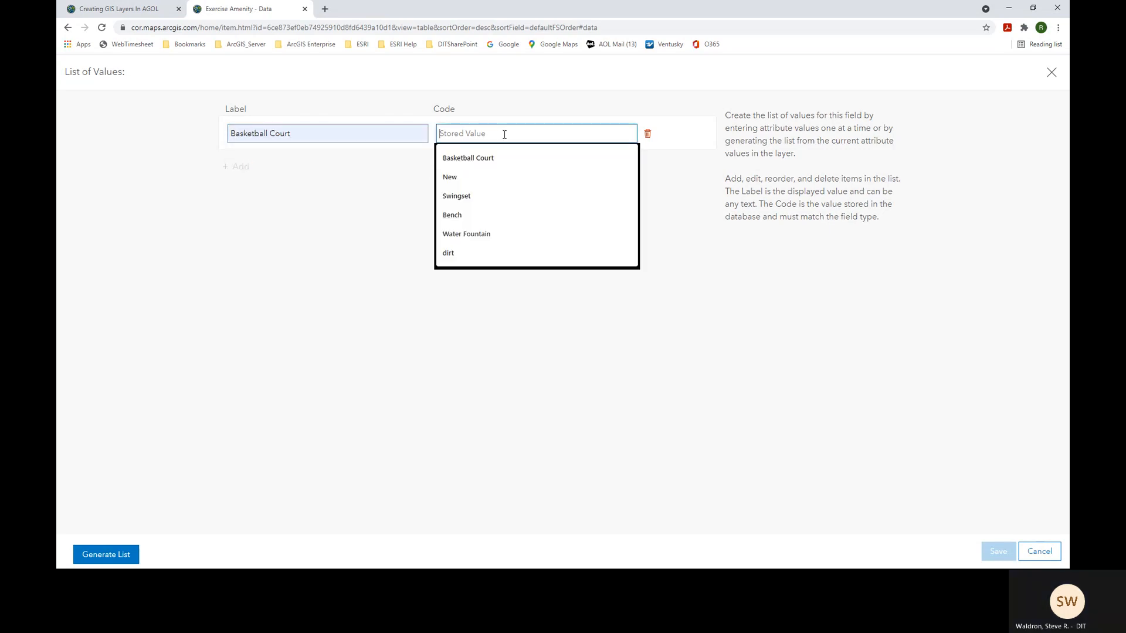
pyautogui.click(490, 158)
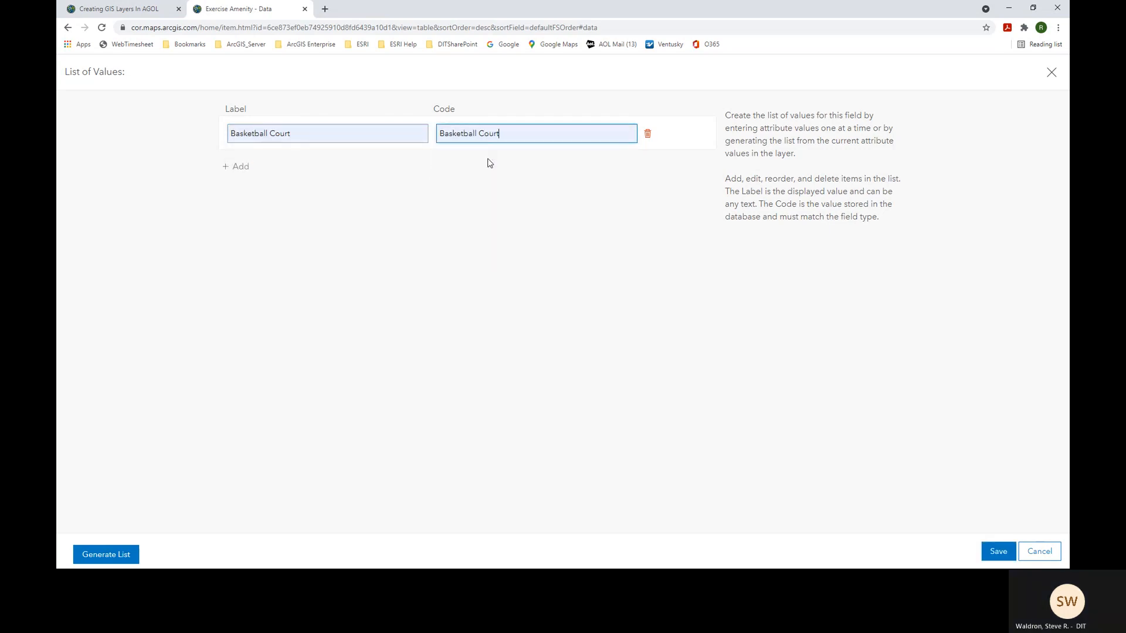
# Step: Add Bike Rack as both label and code to the Equipment field's list of values
pyautogui.click(239, 168)
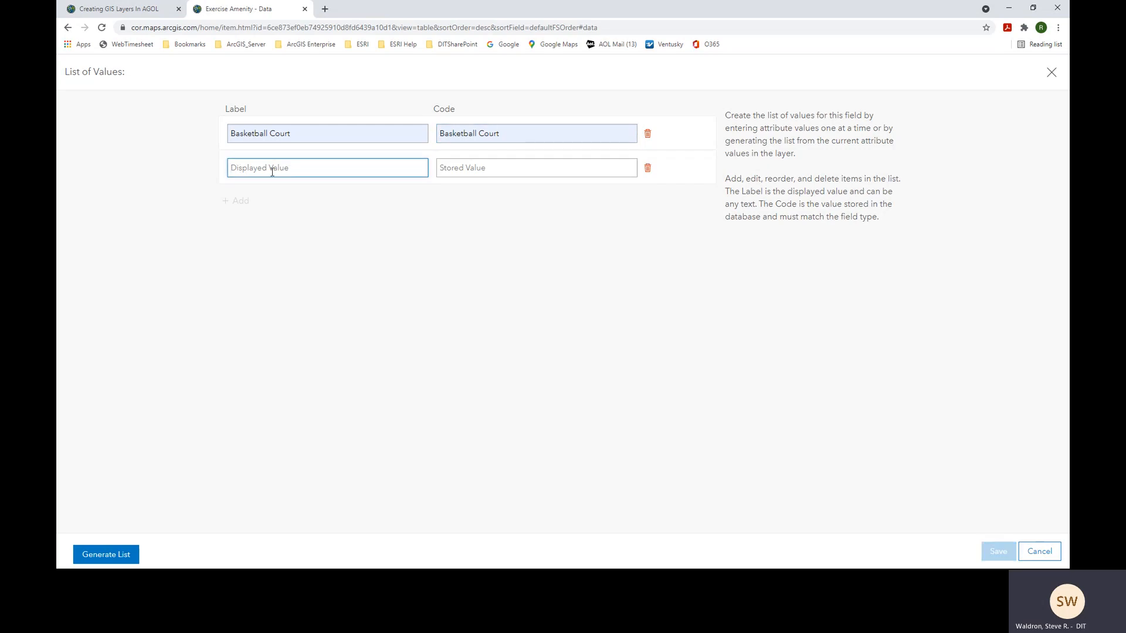
pyautogui.write('Bike')
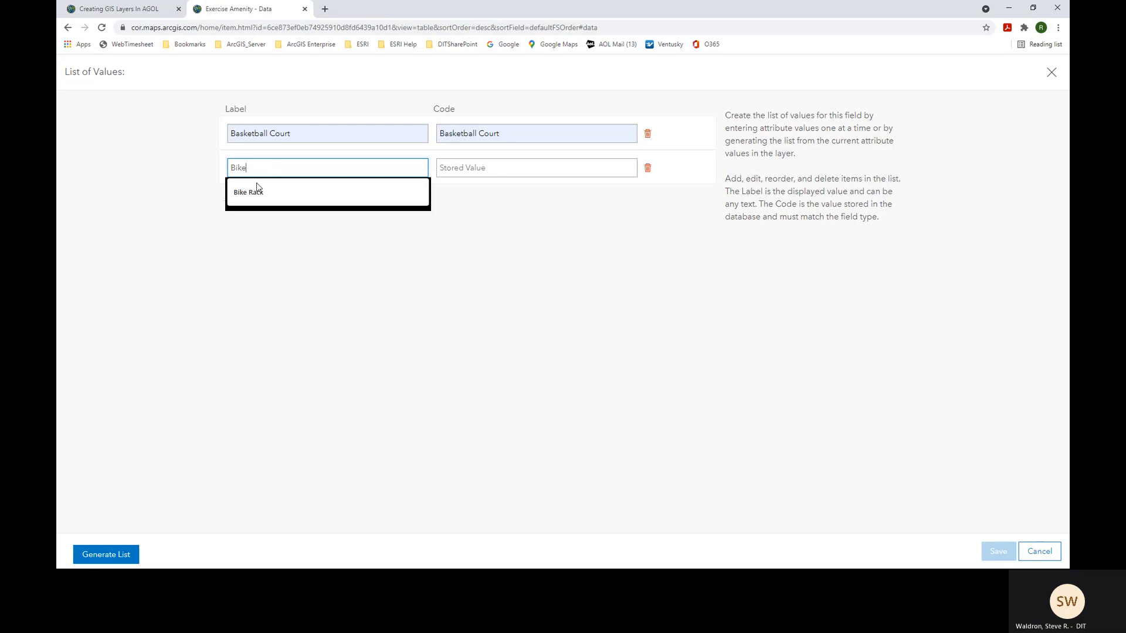
pyautogui.click(252, 192)
pyautogui.click(467, 170)
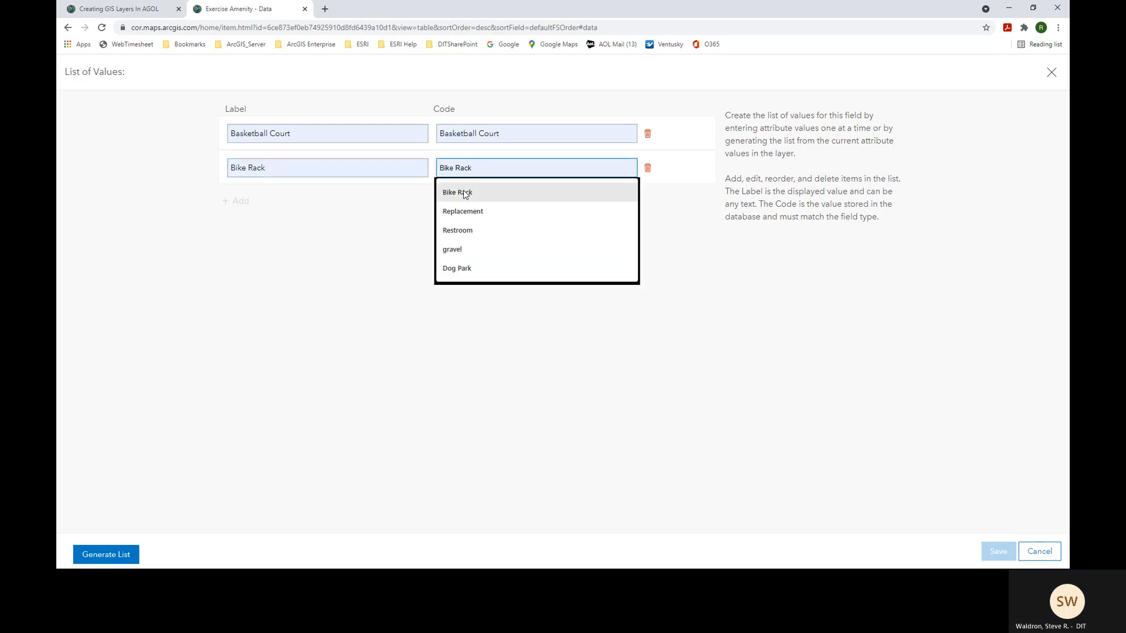
pyautogui.click(463, 193)
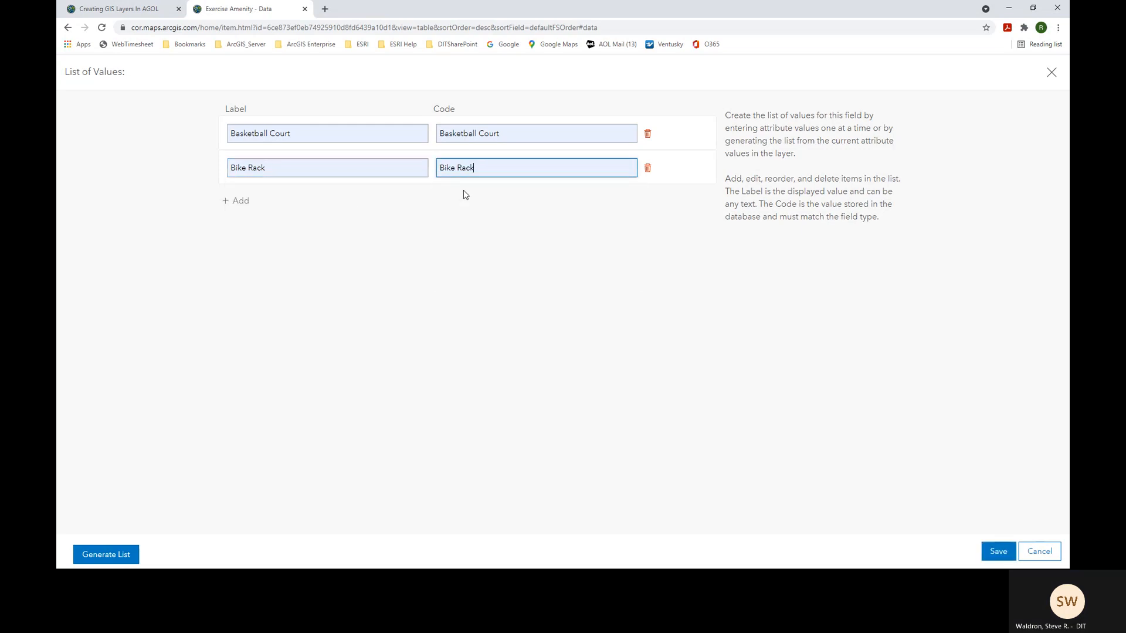
# Step: Add a third Equipment list entry with Jungle Gym as its label and code
pyautogui.click(235, 205)
pyautogui.click(326, 202)
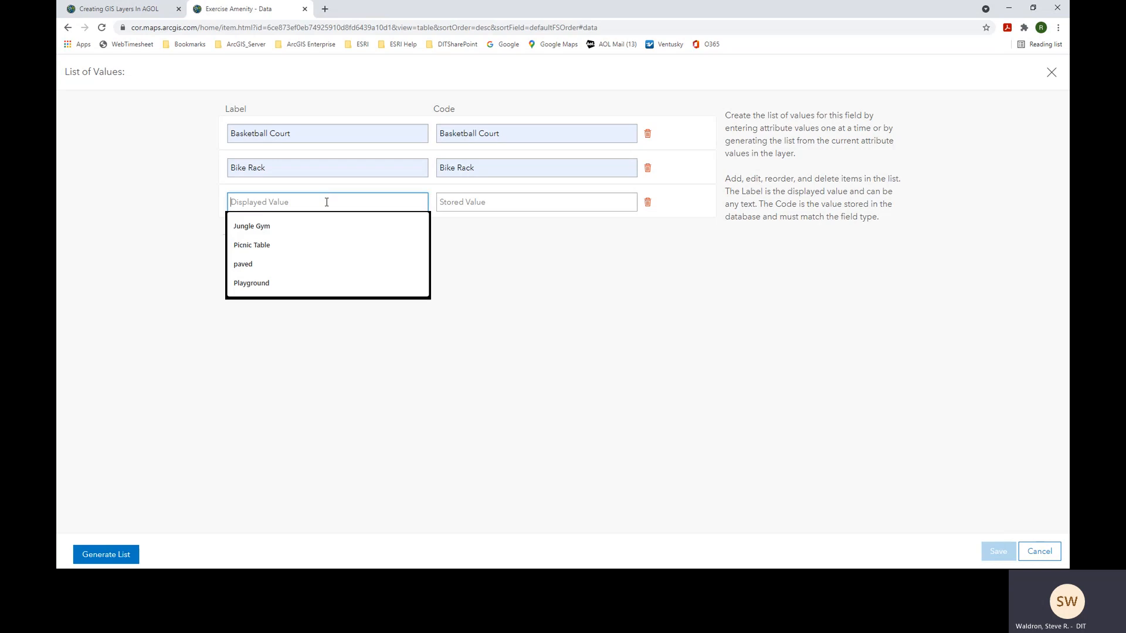
pyautogui.write('Jungle Gym')
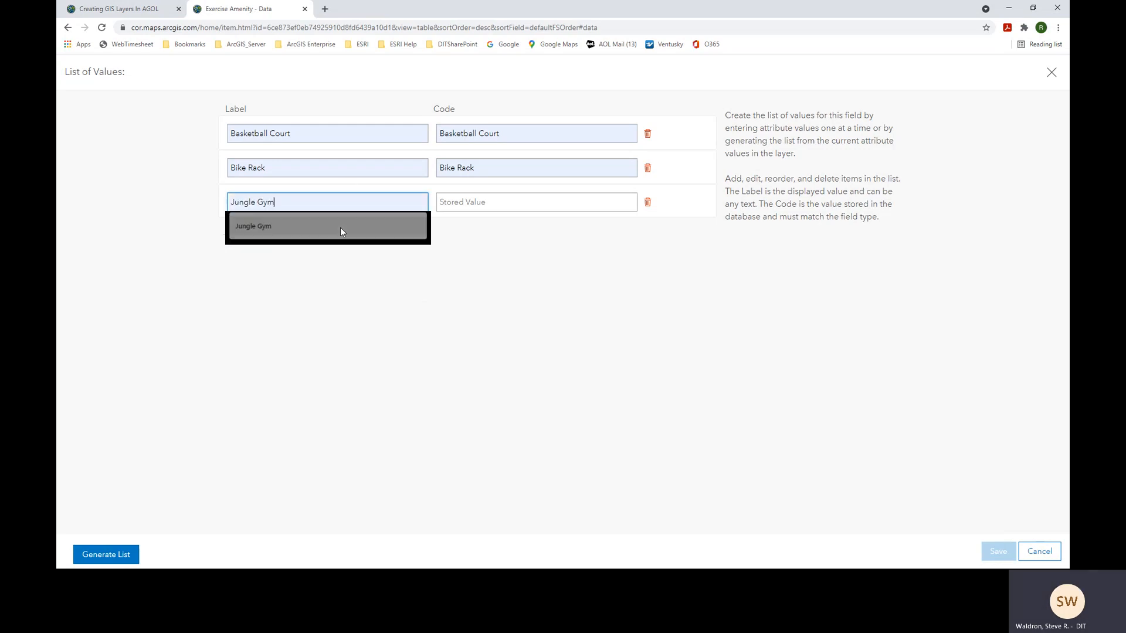
pyautogui.click(340, 228)
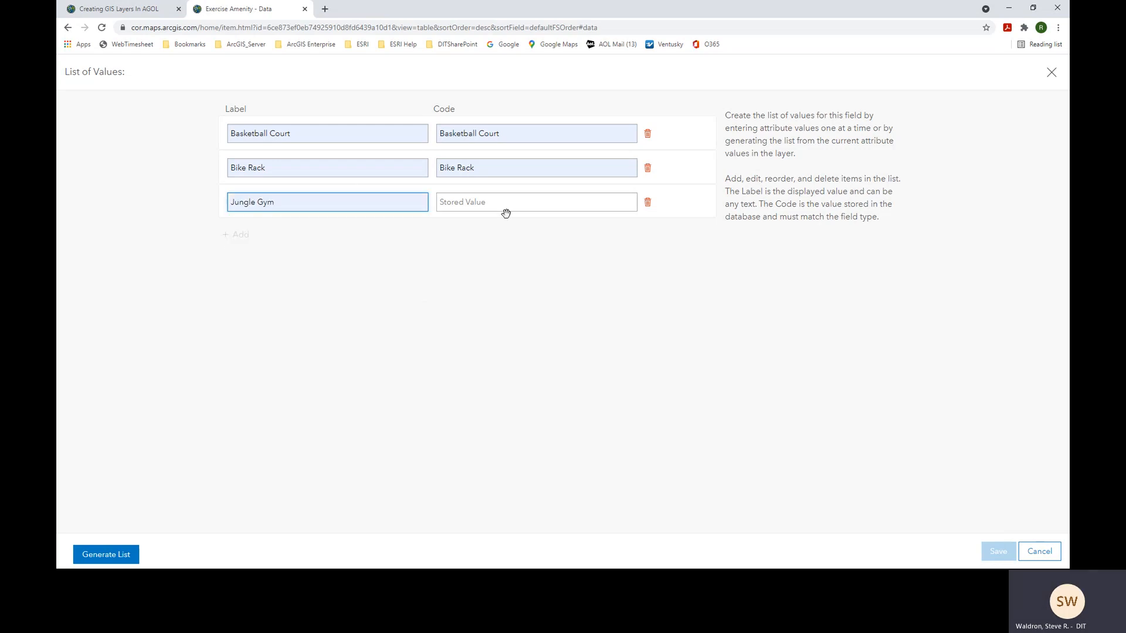
pyautogui.click(522, 205)
pyautogui.click(505, 228)
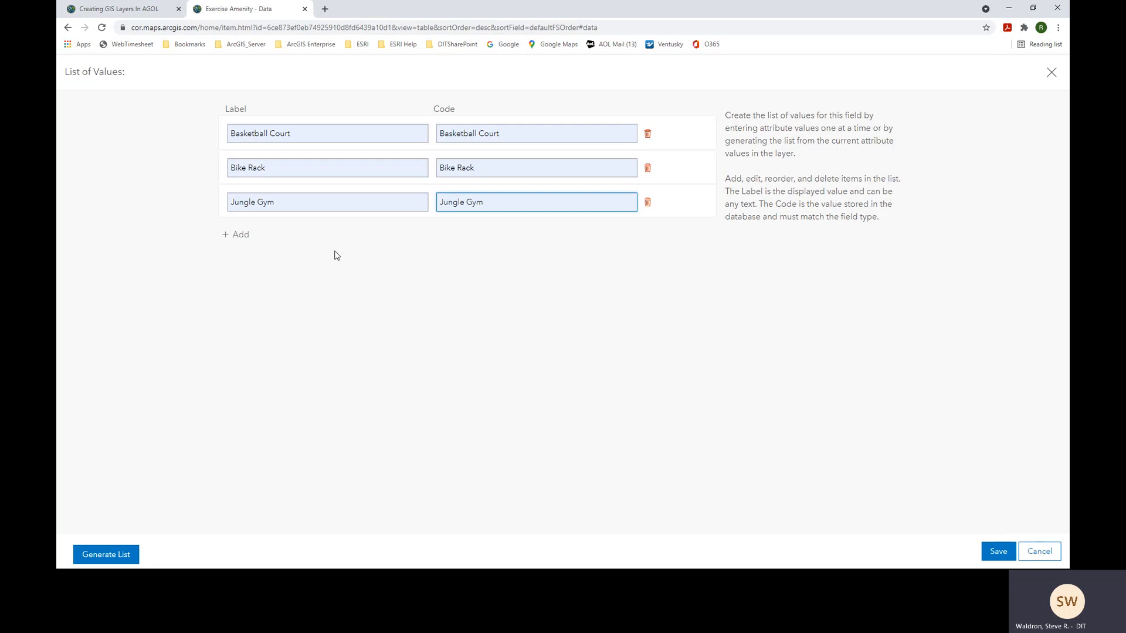
# Step: Add a fourth Equipment list entry with Slide as its label and code
pyautogui.click(240, 235)
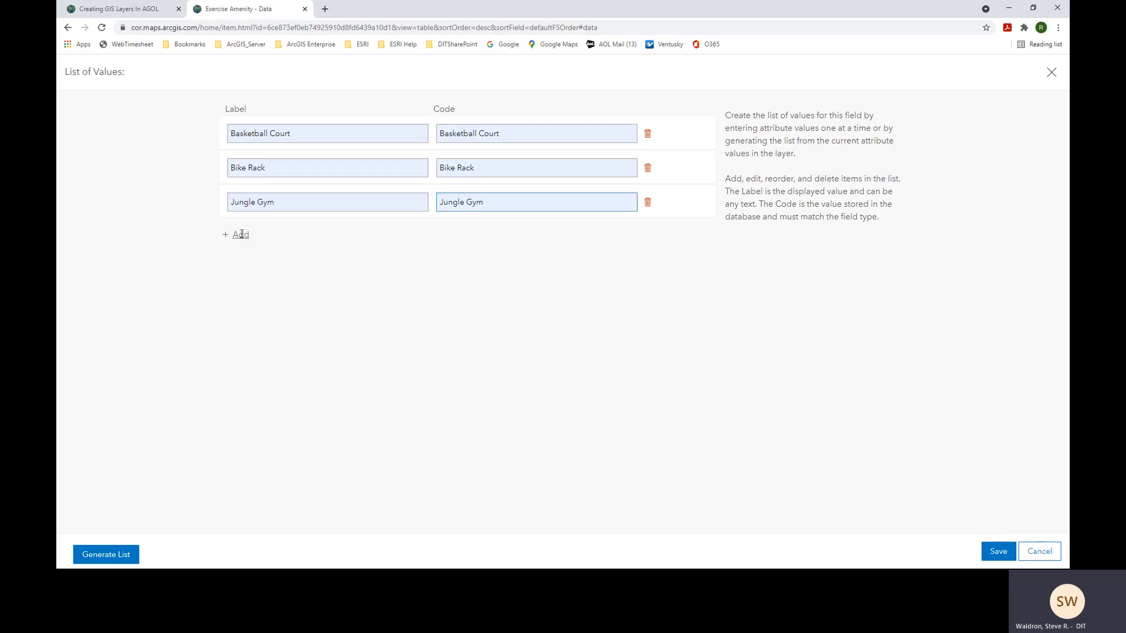
pyautogui.click(277, 234)
pyautogui.write('Flide')
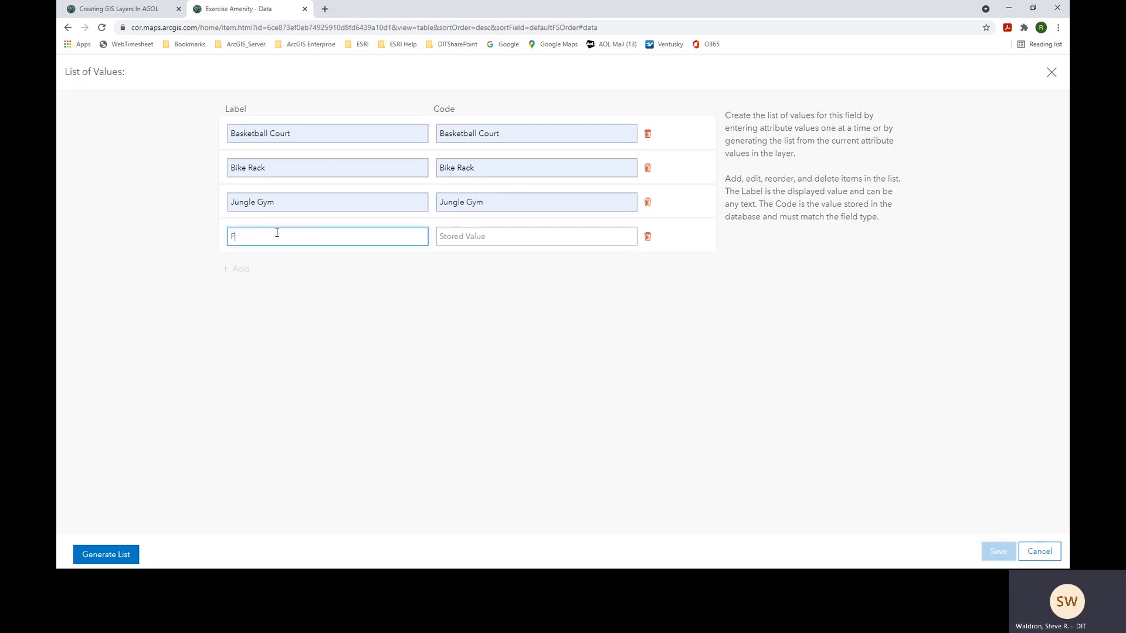
pyautogui.press('BackSpace')
pyautogui.press('BackSpace')
pyautogui.press('BackSpace')
pyautogui.press('BackSpace')
pyautogui.press('BackSpace')
pyautogui.write('Slide')
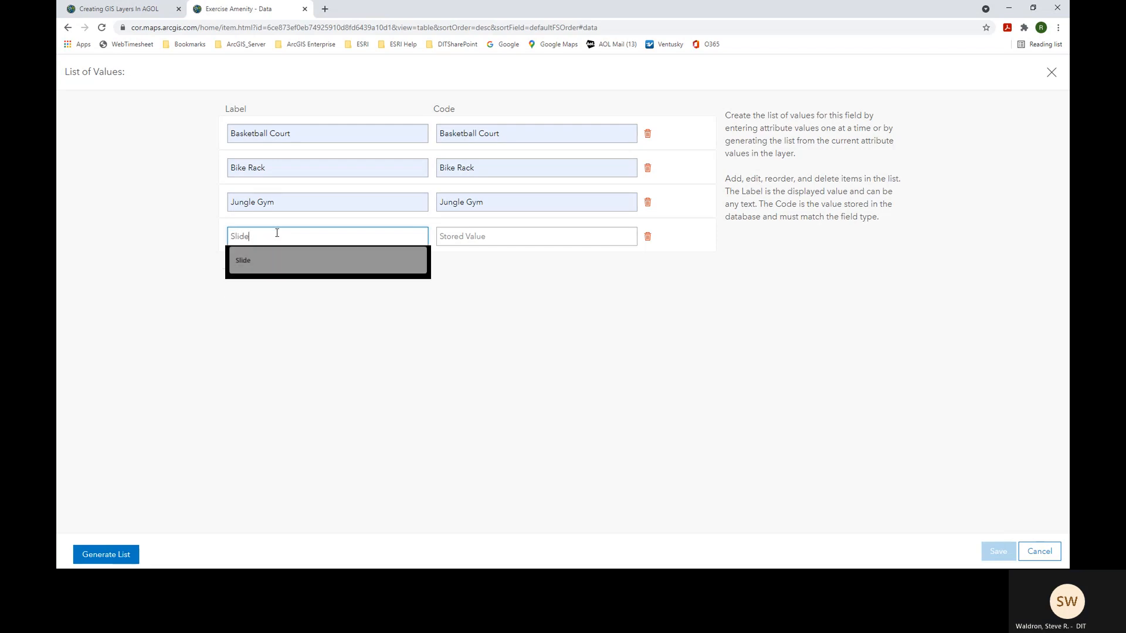
pyautogui.click(565, 238)
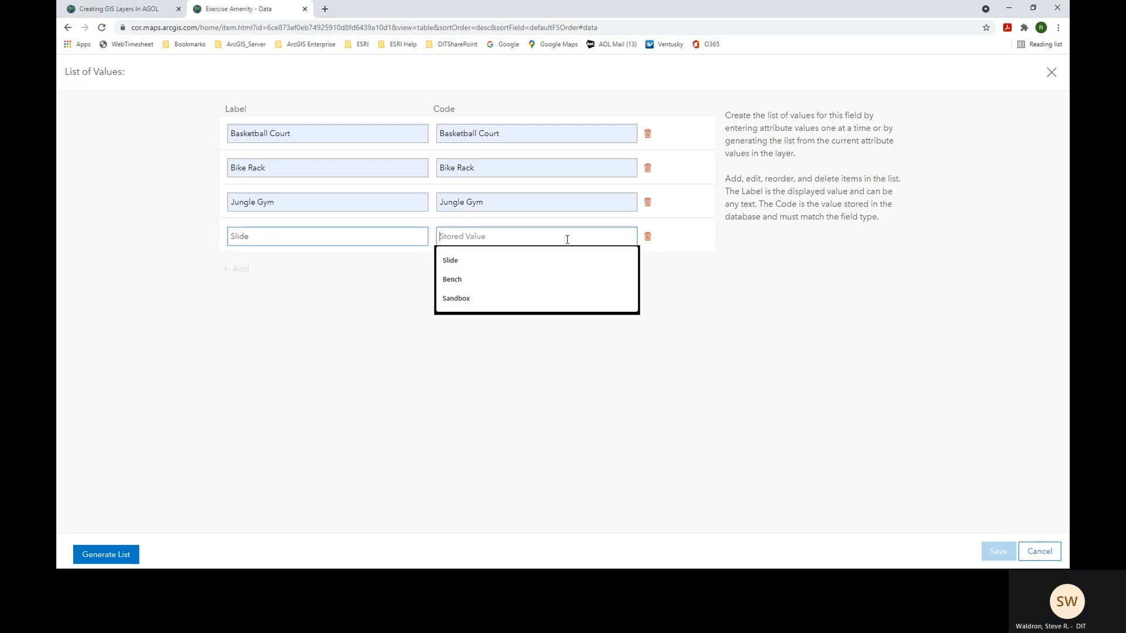
pyautogui.click(533, 261)
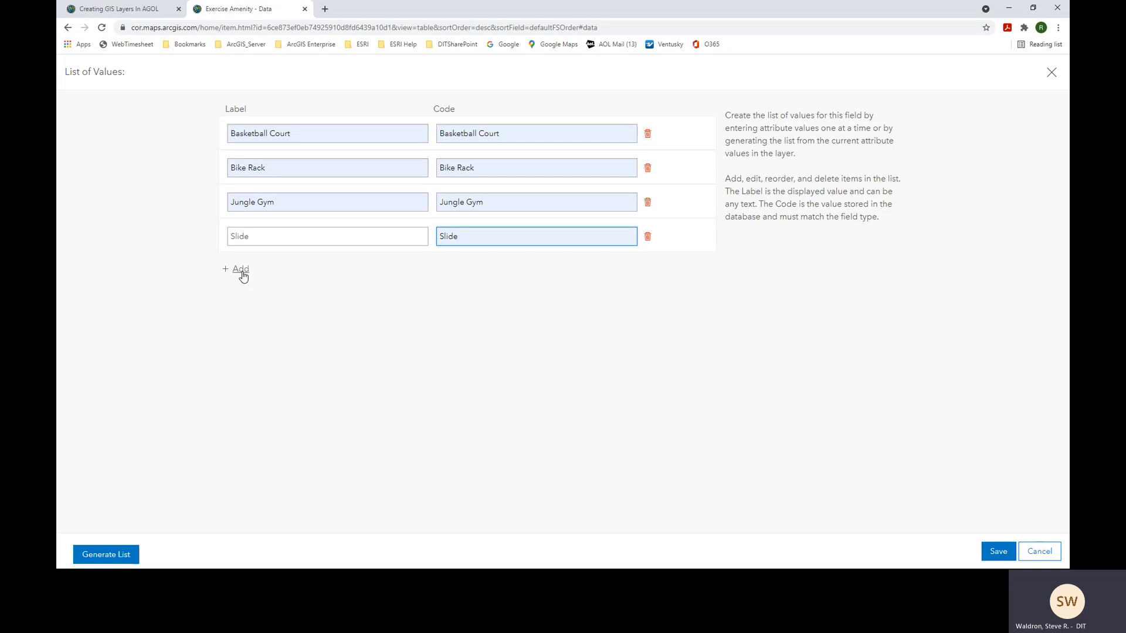
# Step: Add Swing Set as the fifth label and code, and save the Equipment field's list of values
pyautogui.click(241, 271)
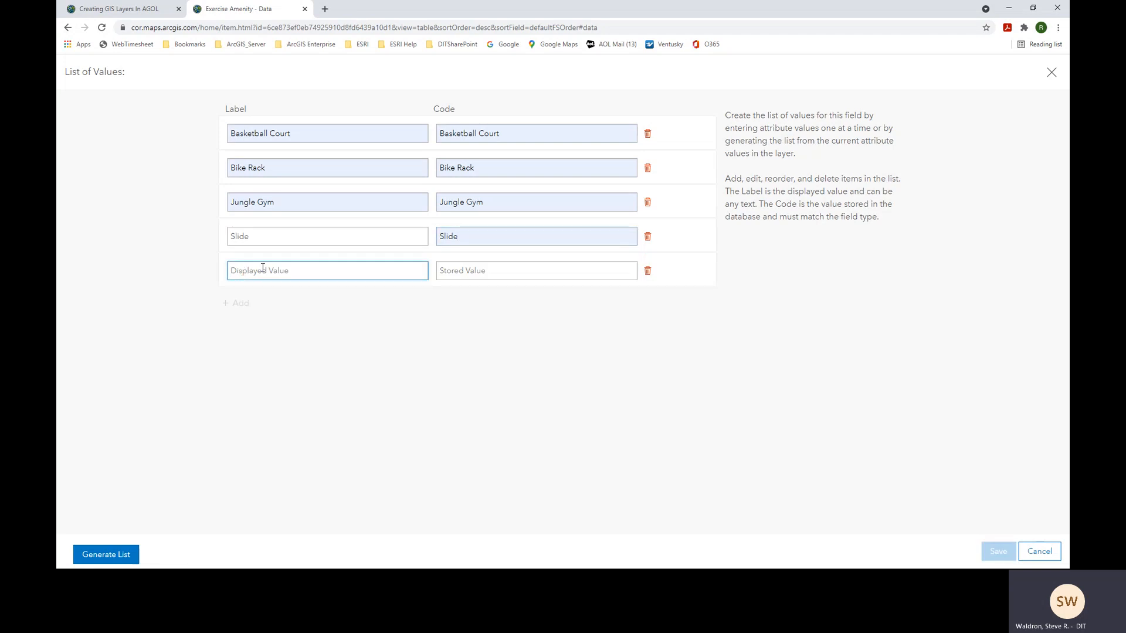
pyautogui.write('Swing')
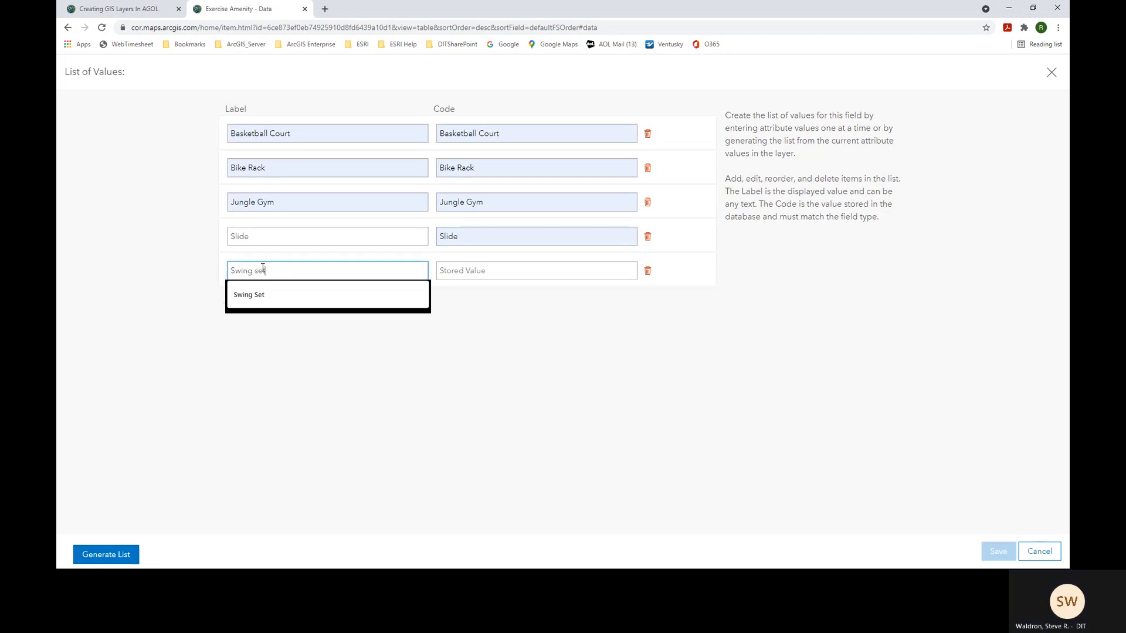
pyautogui.write(' se')
pyautogui.press('BackSpace')
pyautogui.write('et')
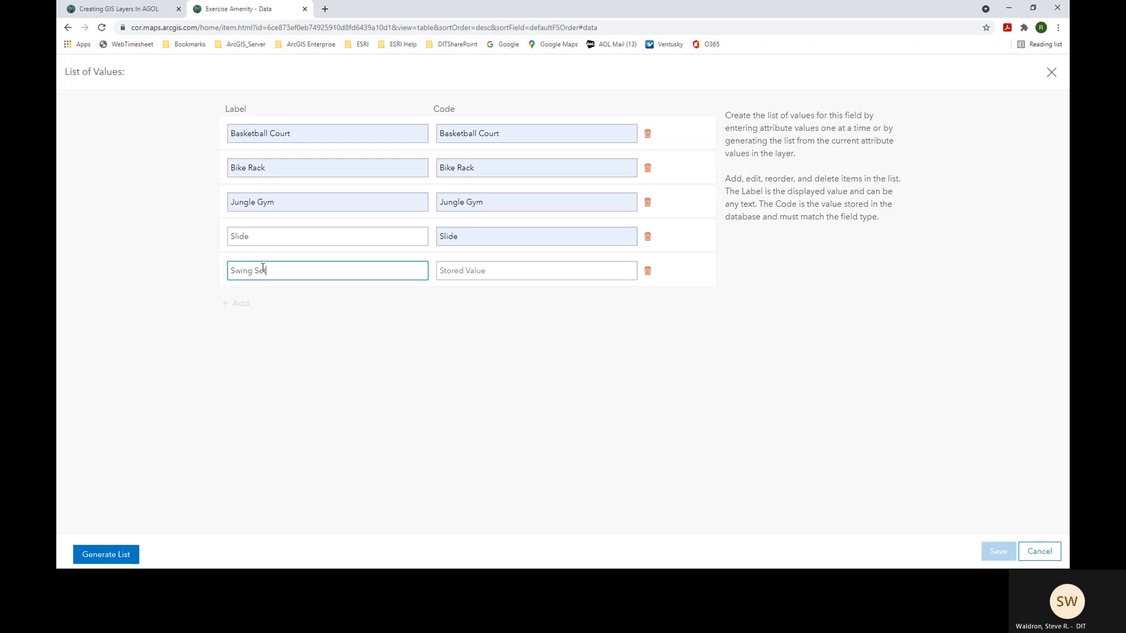
pyautogui.click(594, 271)
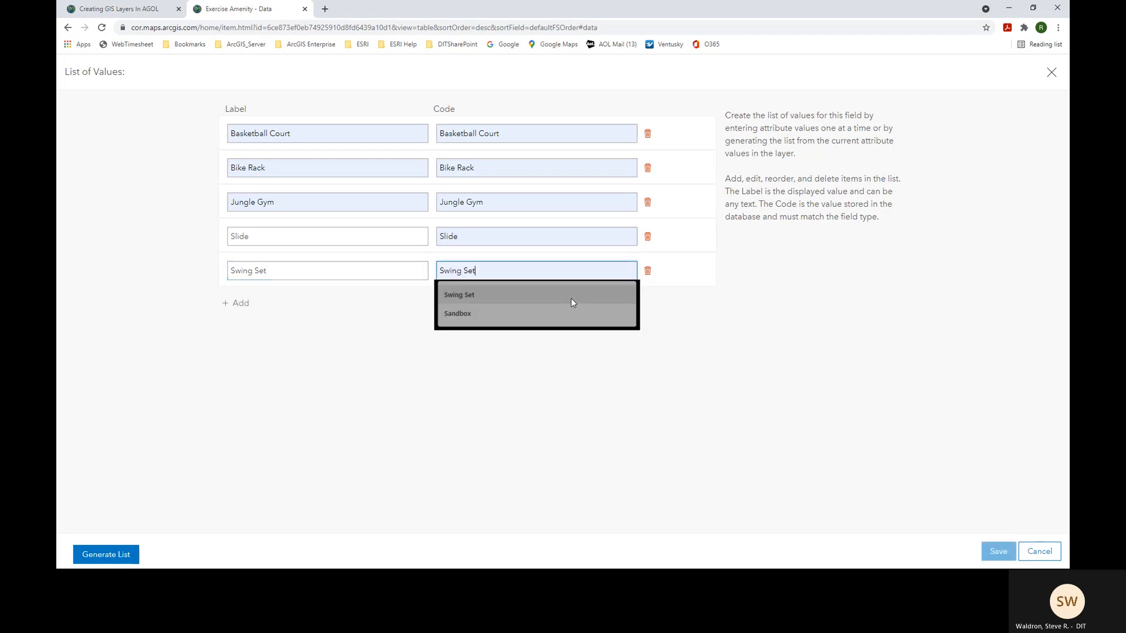
pyautogui.click(572, 296)
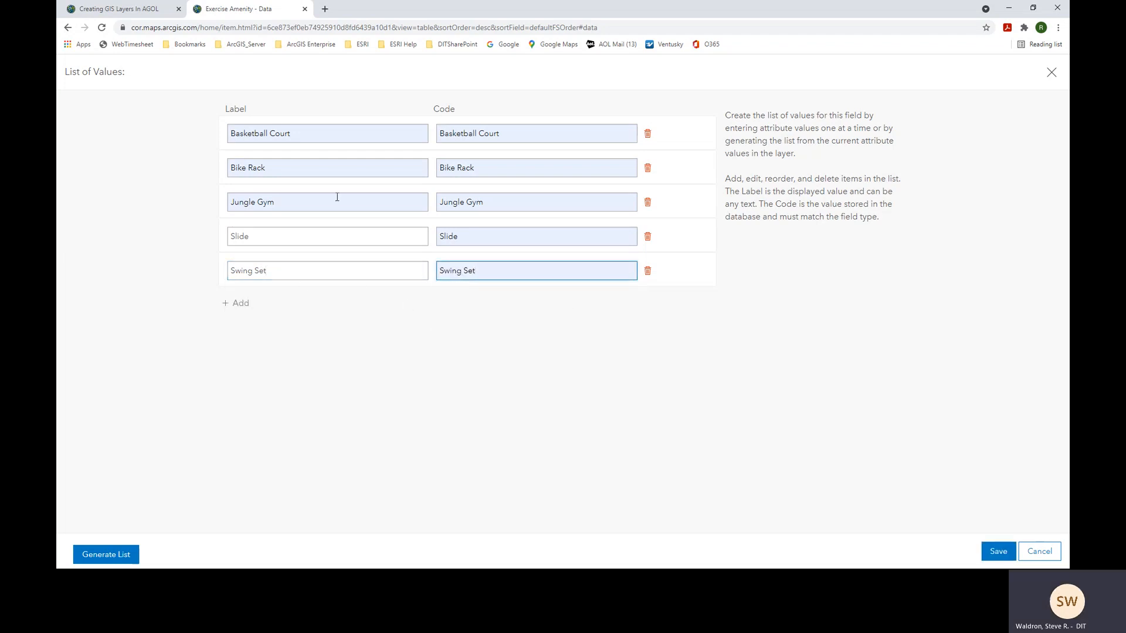
pyautogui.click(1000, 553)
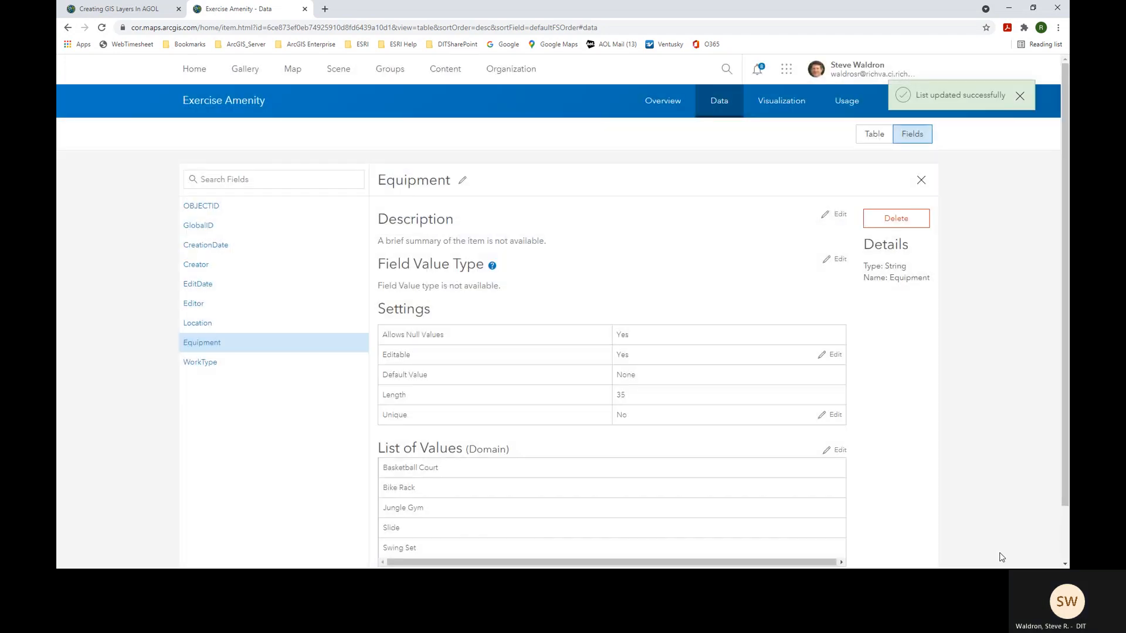
# Step: Create a list of values for the WorkType field with New as the first label and code
pyautogui.click(202, 364)
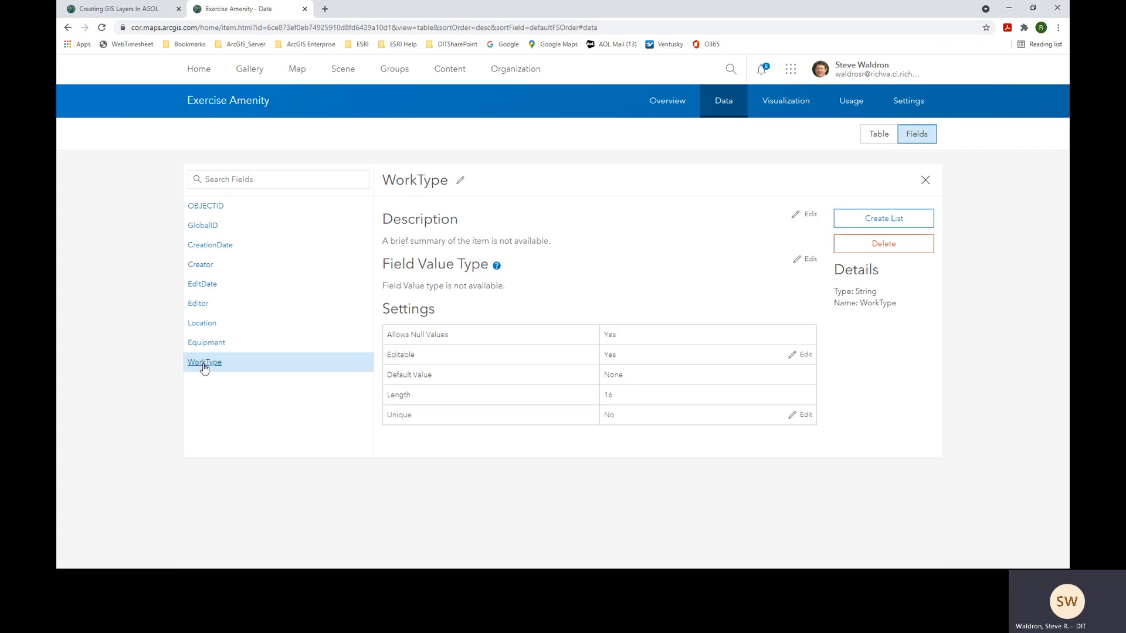
pyautogui.click(883, 222)
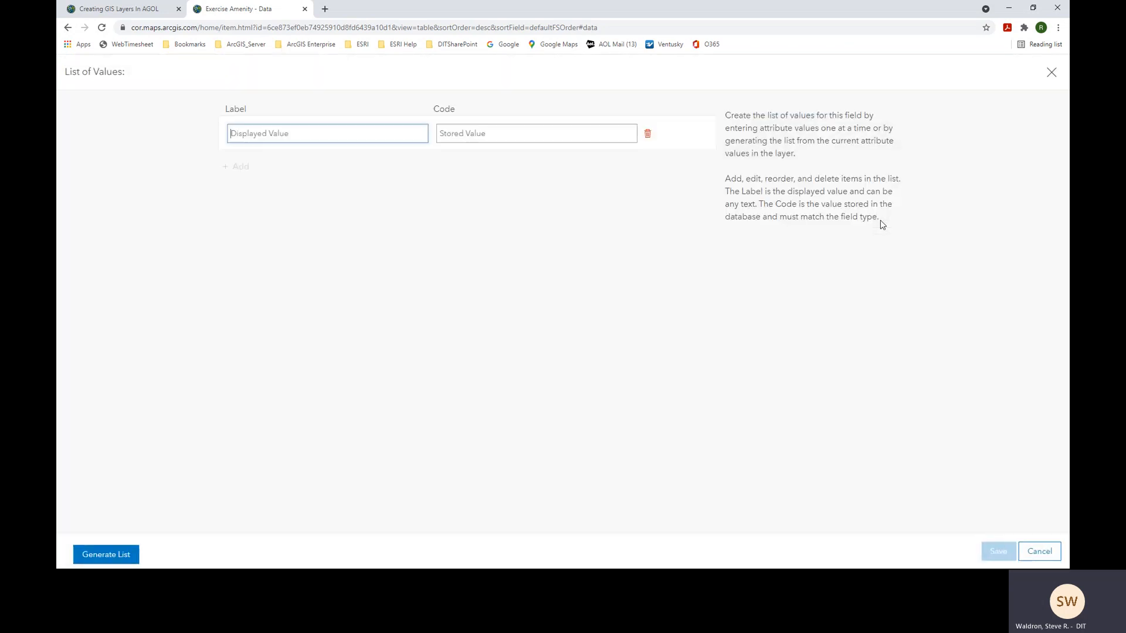
pyautogui.click(352, 139)
pyautogui.write('New')
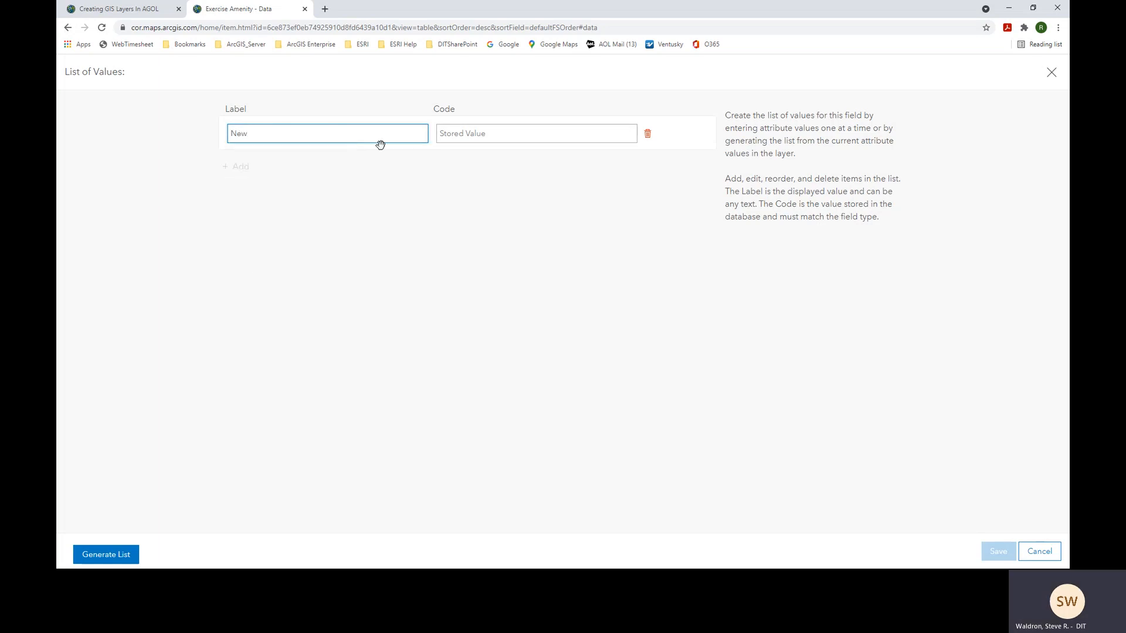
pyautogui.click(463, 134)
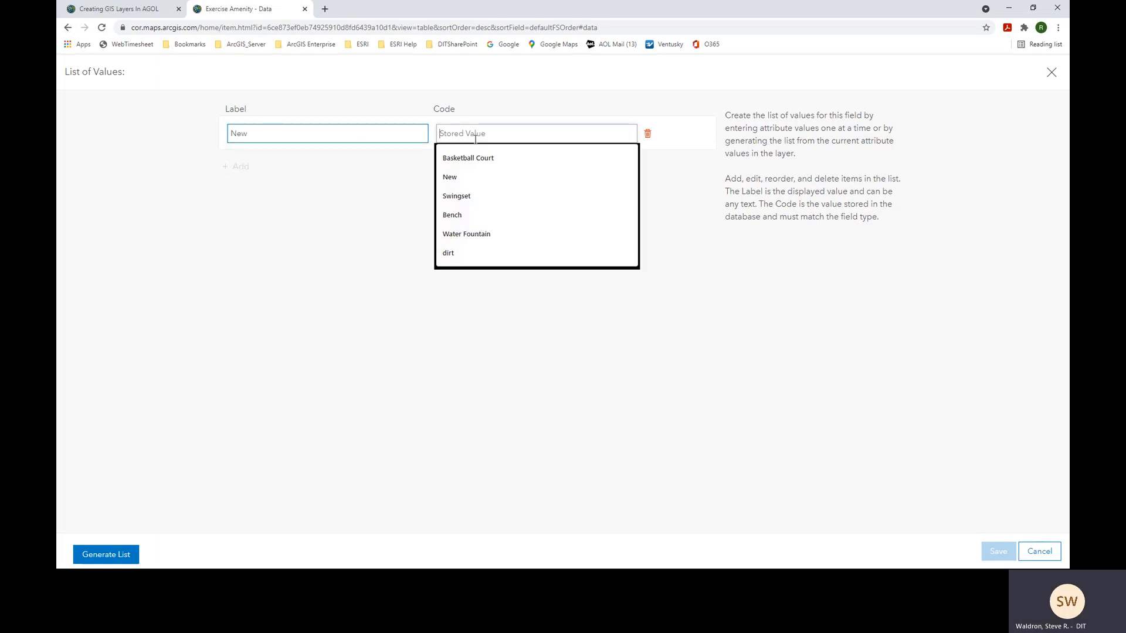
pyautogui.click(466, 175)
# Step: Add Replacement as the second label and code, and save the WorkType field's list of values
pyautogui.click(240, 166)
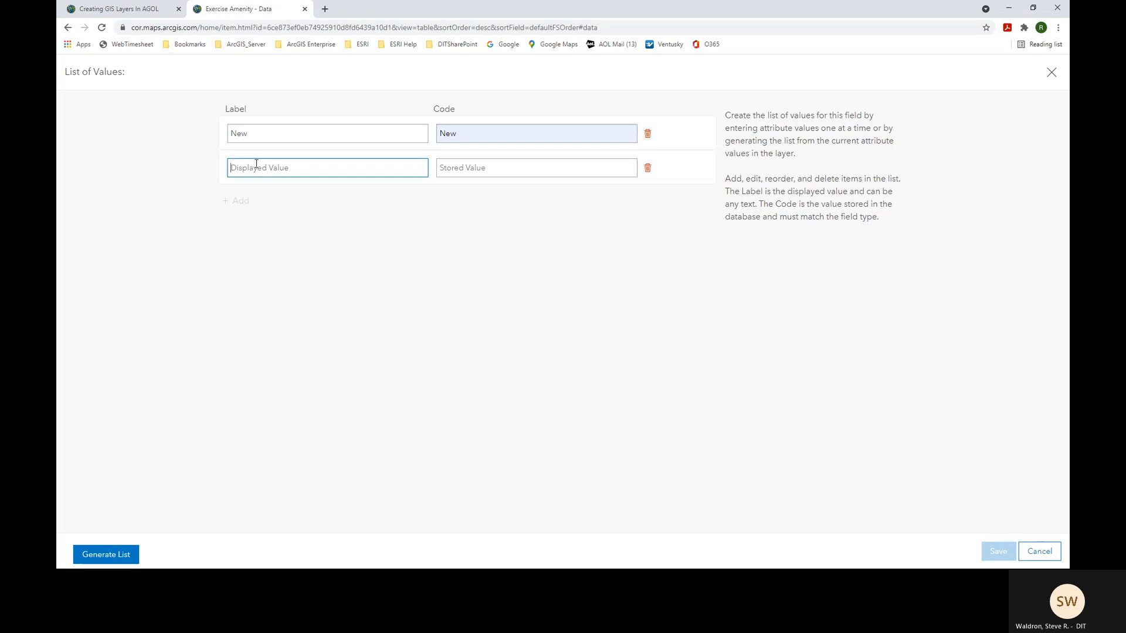
pyautogui.click(268, 169)
pyautogui.write('Rep')
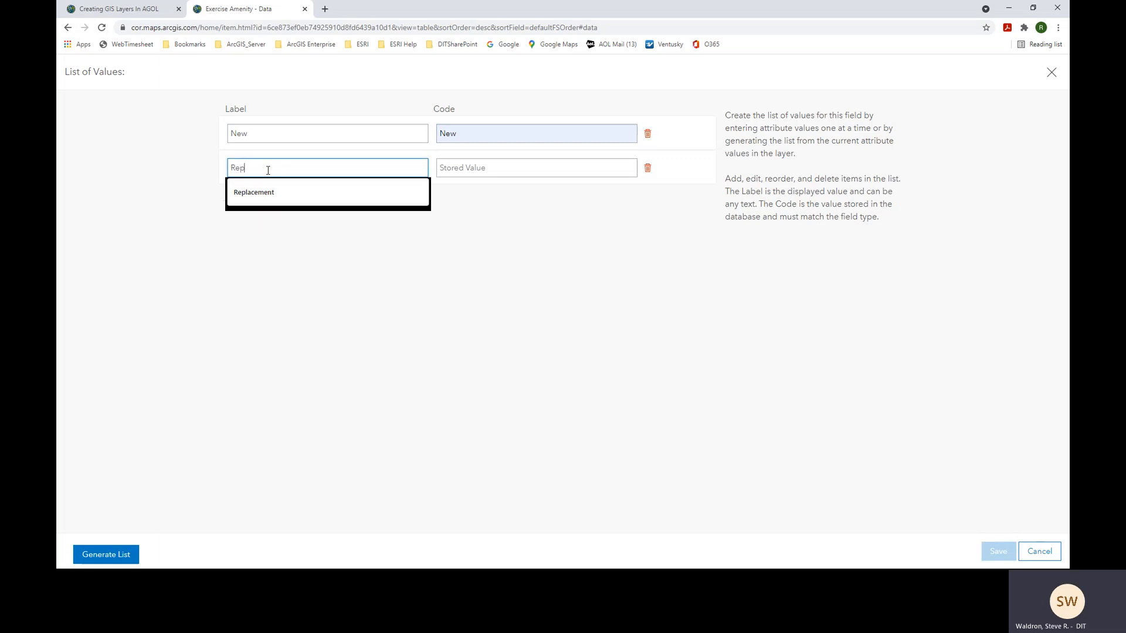
pyautogui.write('lacement')
pyautogui.click(254, 192)
pyautogui.click(520, 172)
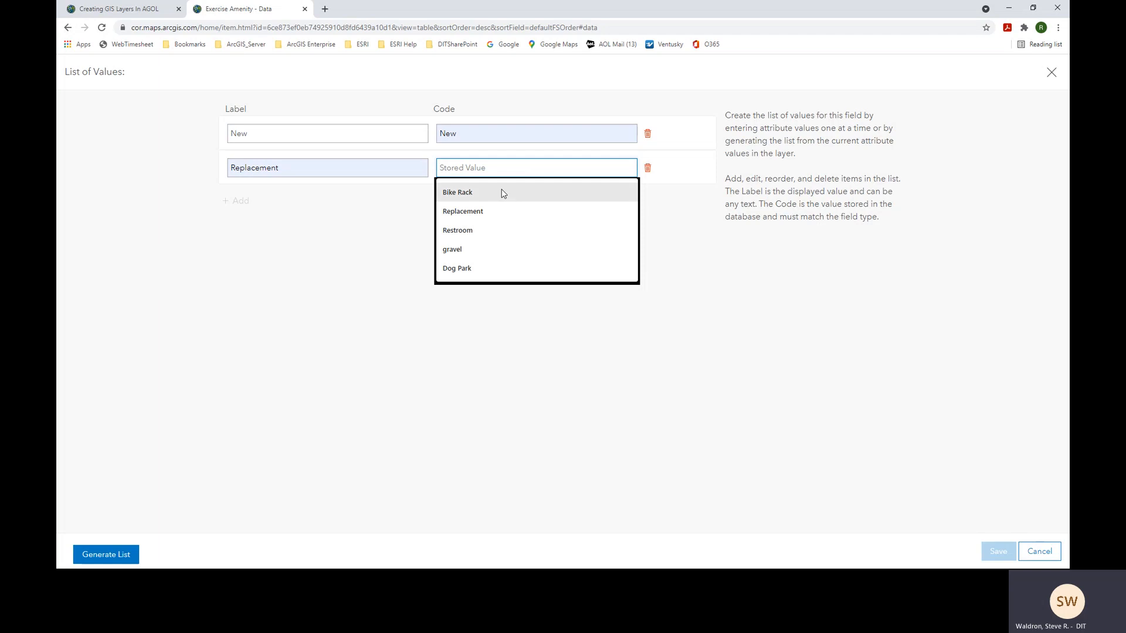
pyautogui.click(485, 212)
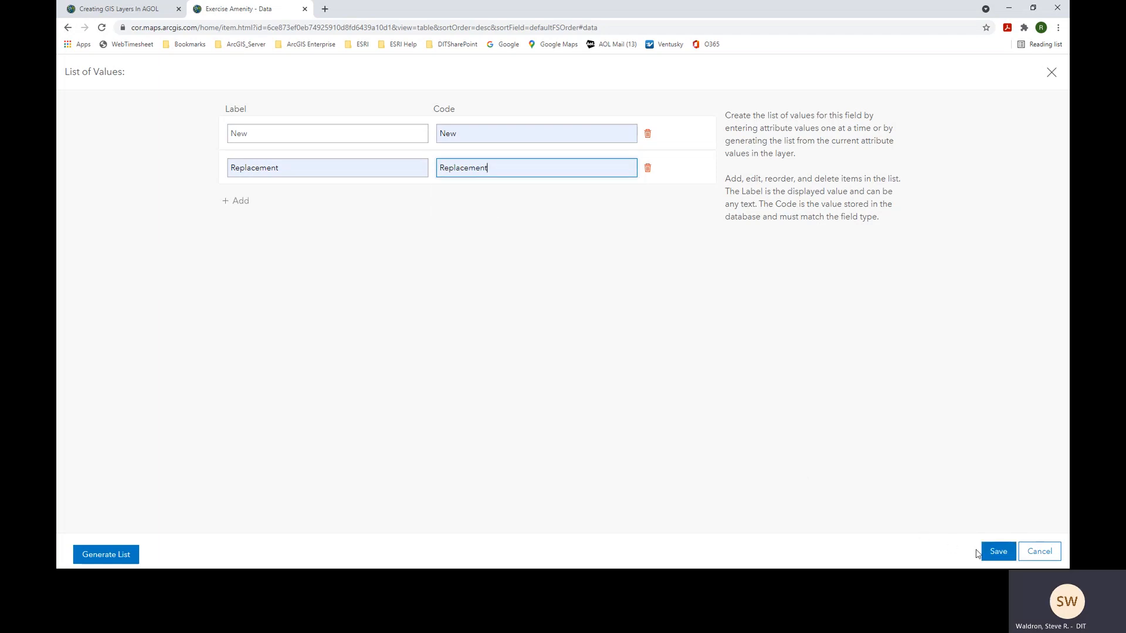
pyautogui.click(999, 552)
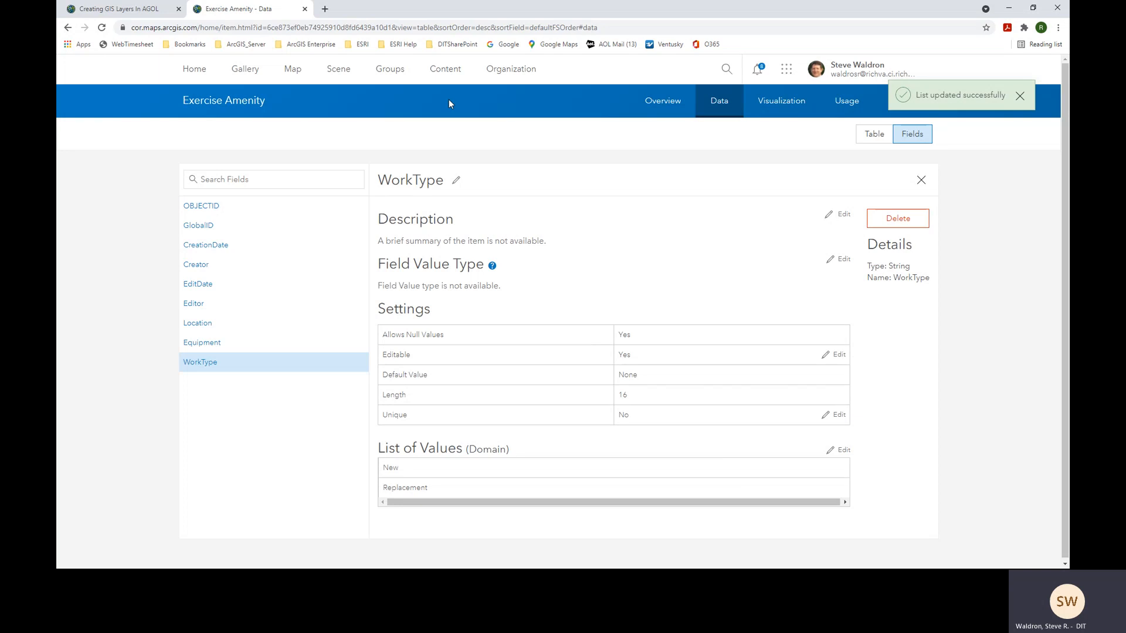
# Step: Return to the content list and view section 13 of the Creating GIS Layers In AGOL story map, about setting a feature layer for editing
pyautogui.click(446, 74)
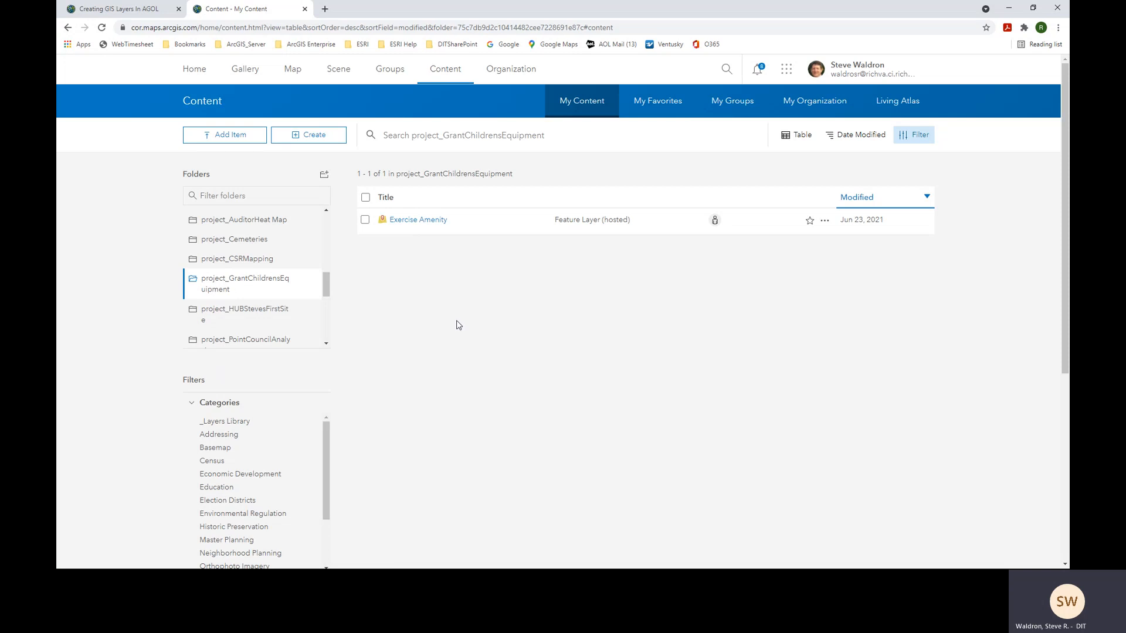
pyautogui.click(121, 11)
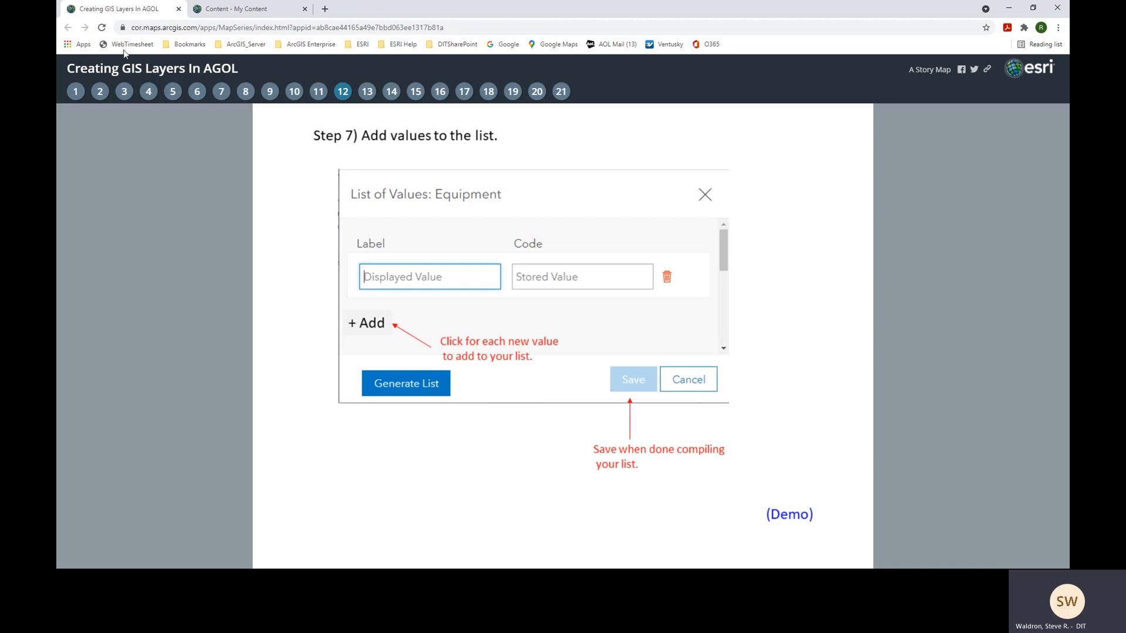
pyautogui.click(368, 94)
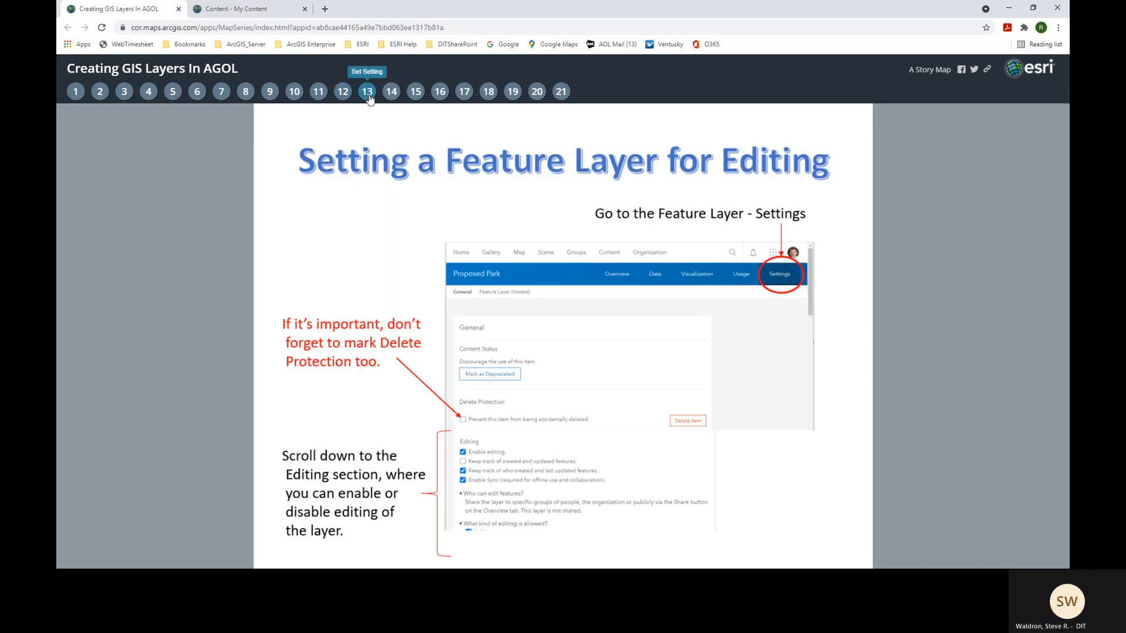
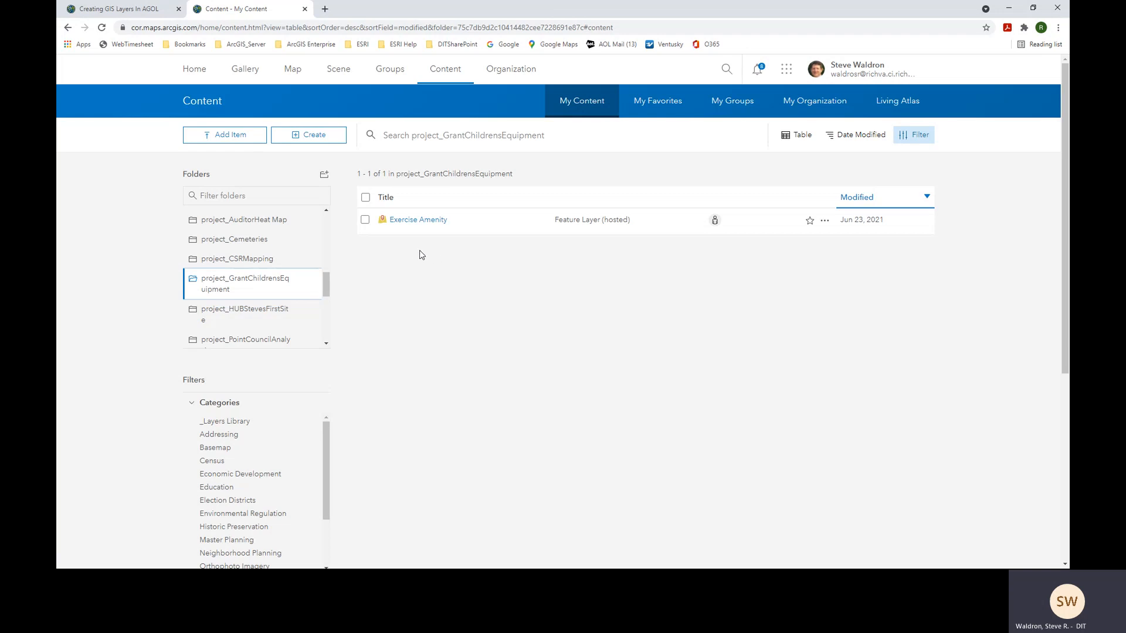
# Step: Open the map viewer and start saving the map with the title Children's Exercise Equipment Plan
pyautogui.click(293, 71)
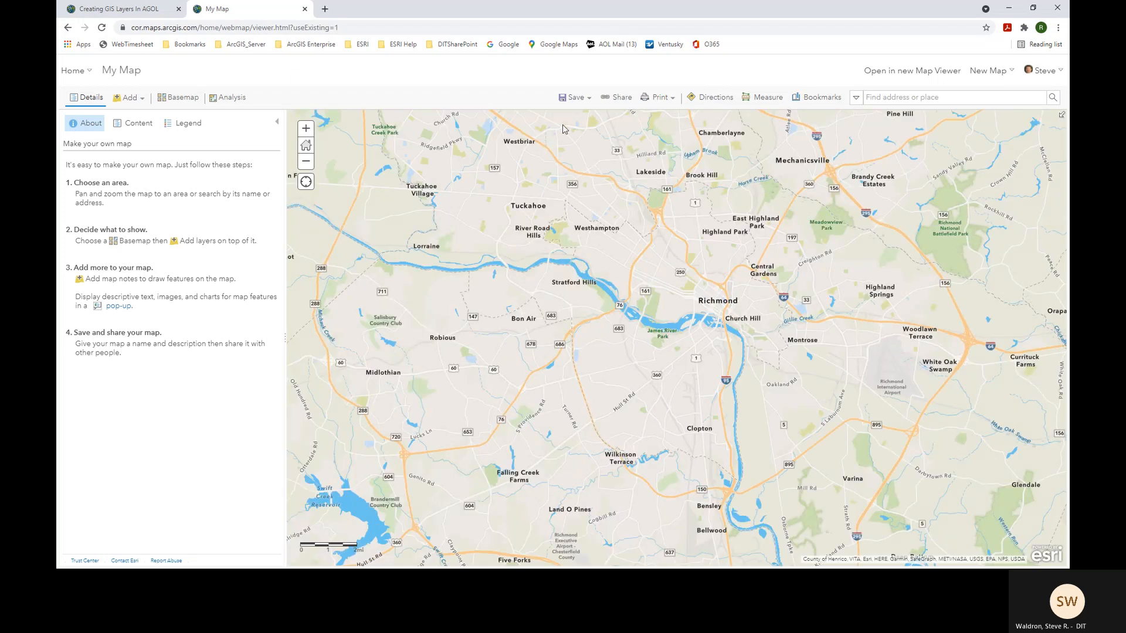
pyautogui.click(574, 98)
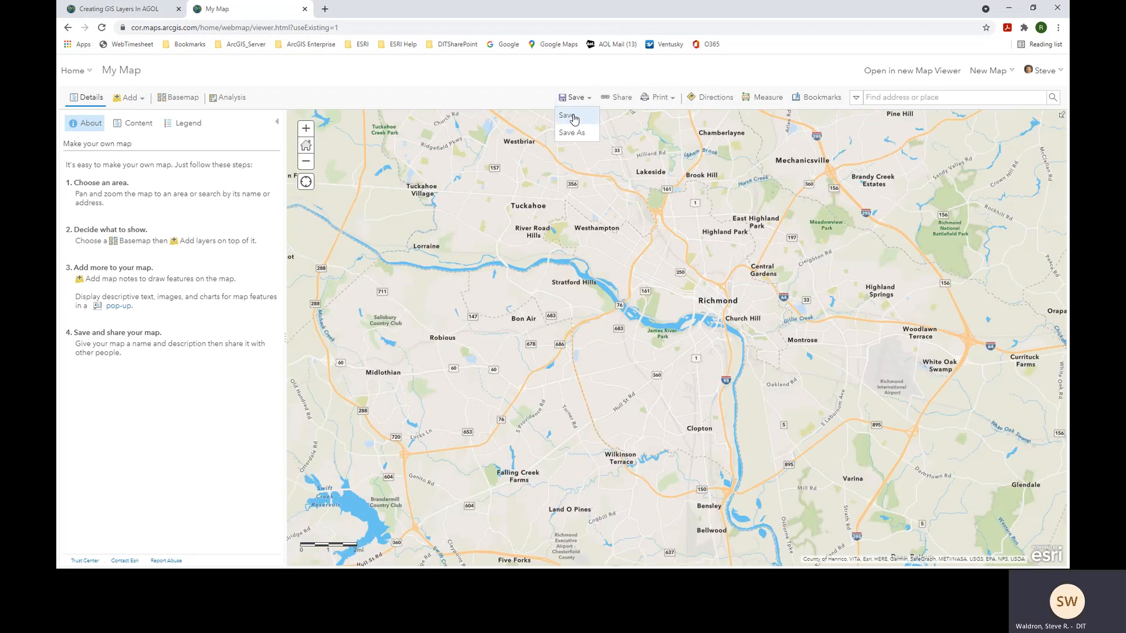
pyautogui.click(569, 116)
pyautogui.click(579, 288)
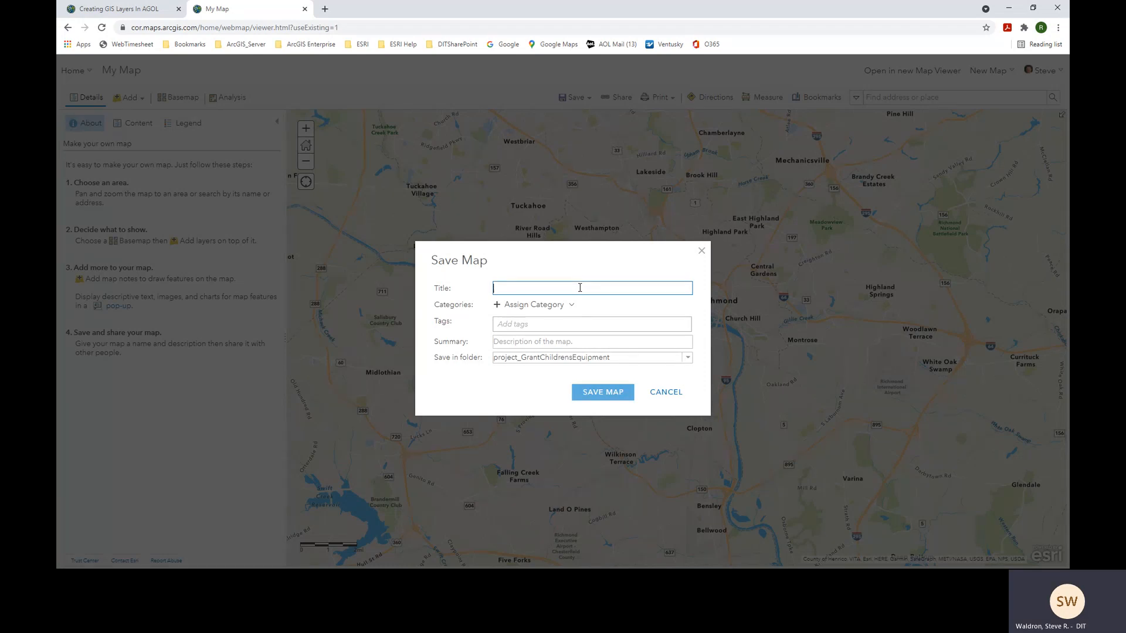
pyautogui.write("Children's Exercise Equip")
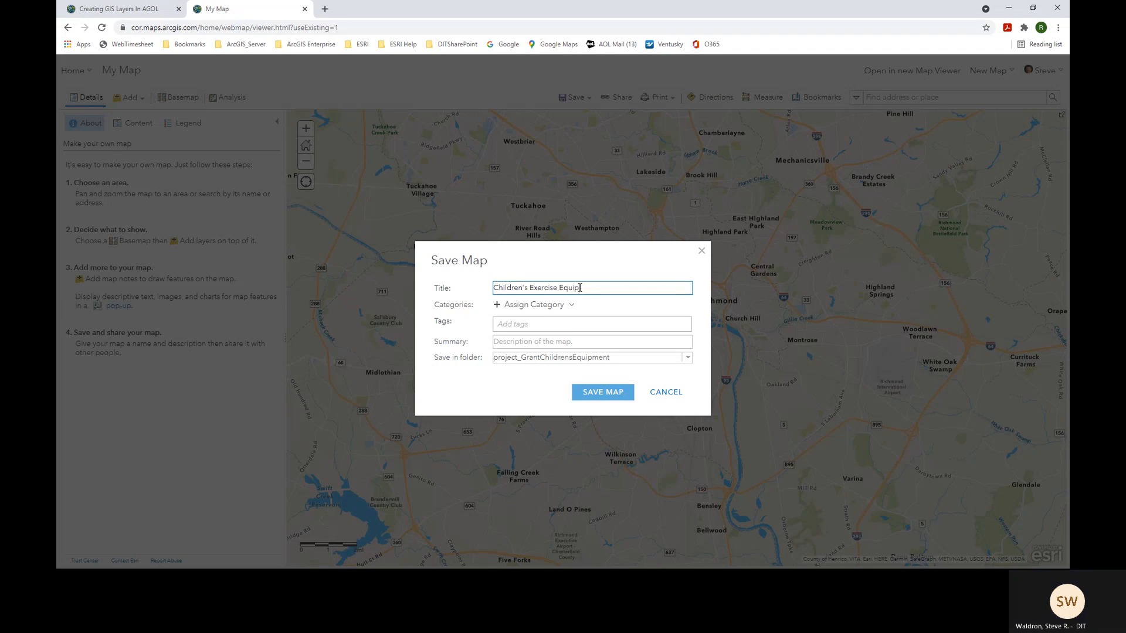
pyautogui.write('ment Plan')
pyautogui.press('BackSpace')
pyautogui.press('BackSpace')
pyautogui.press('BackSpace')
pyautogui.write('lan')
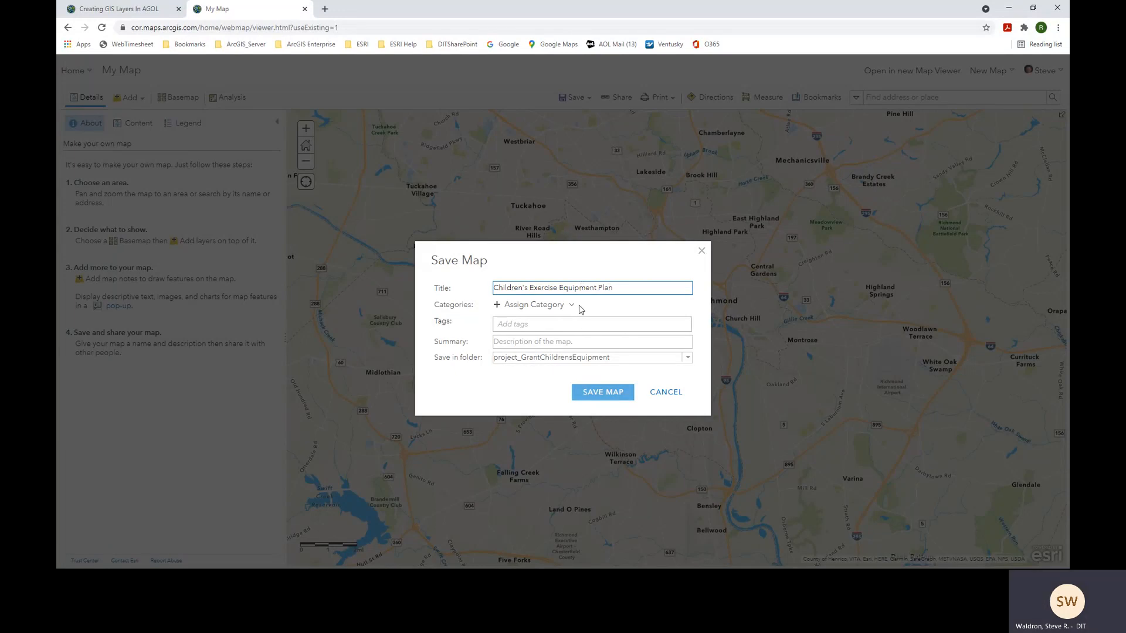
# Step: Add the tags Exercise, Equipment, DPR and Project to the map being saved
pyautogui.click(580, 324)
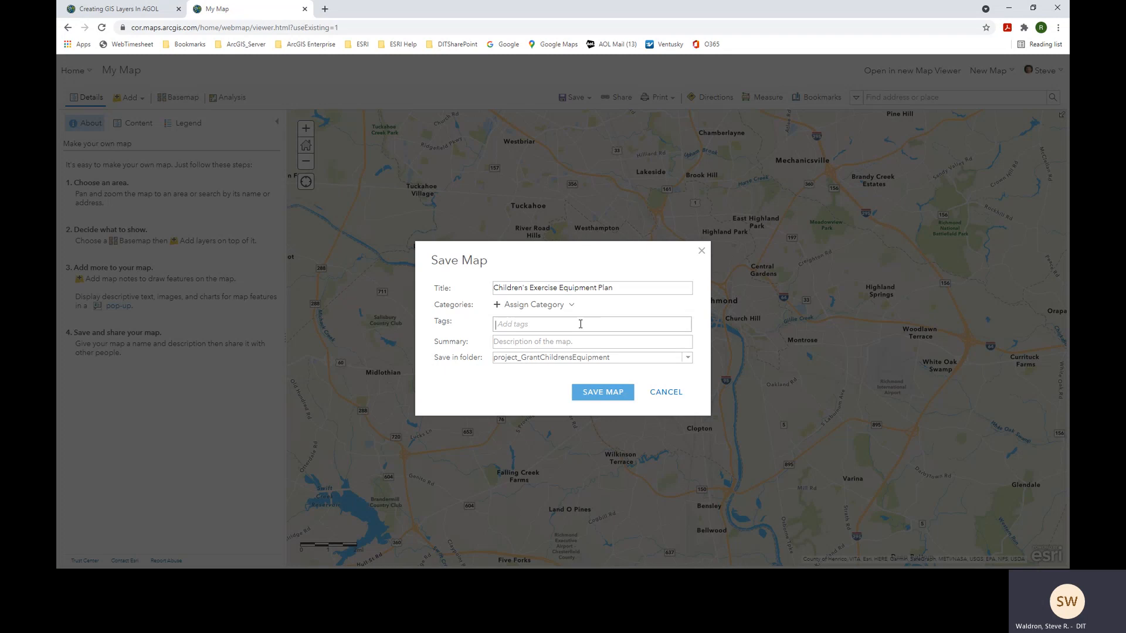
pyautogui.write('Exerc')
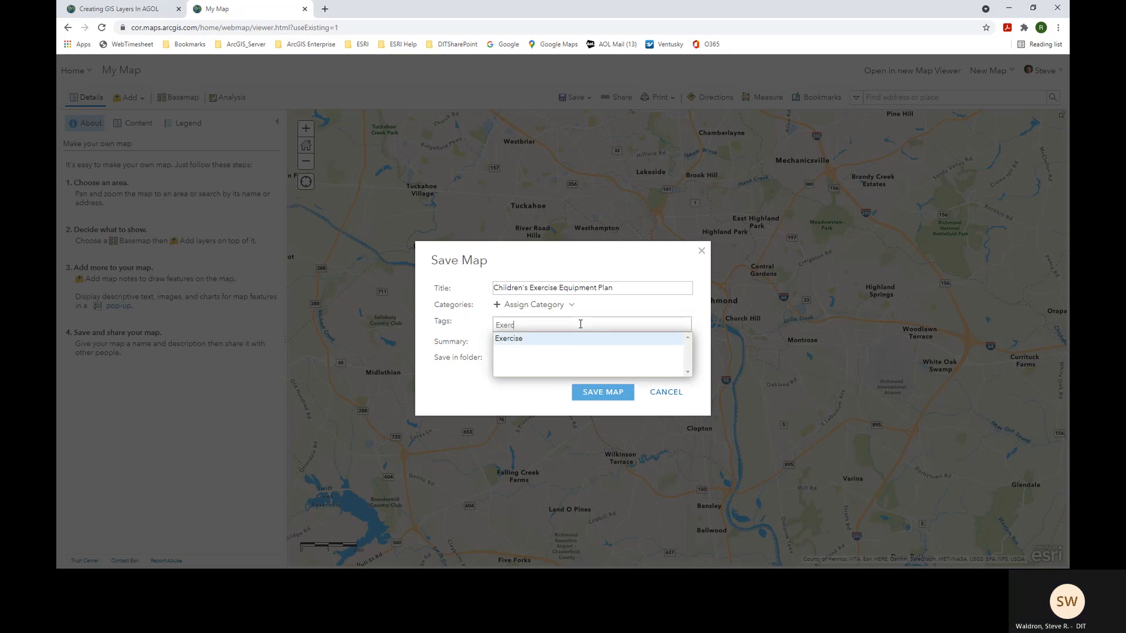
pyautogui.write('ise, Equip')
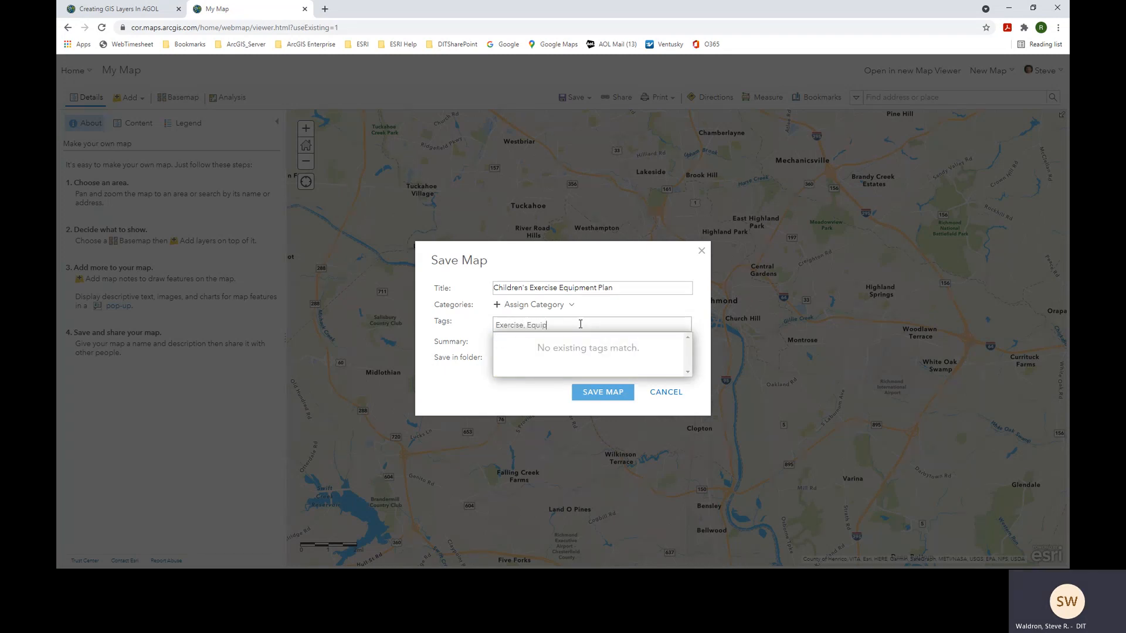
pyautogui.write('ment, ')
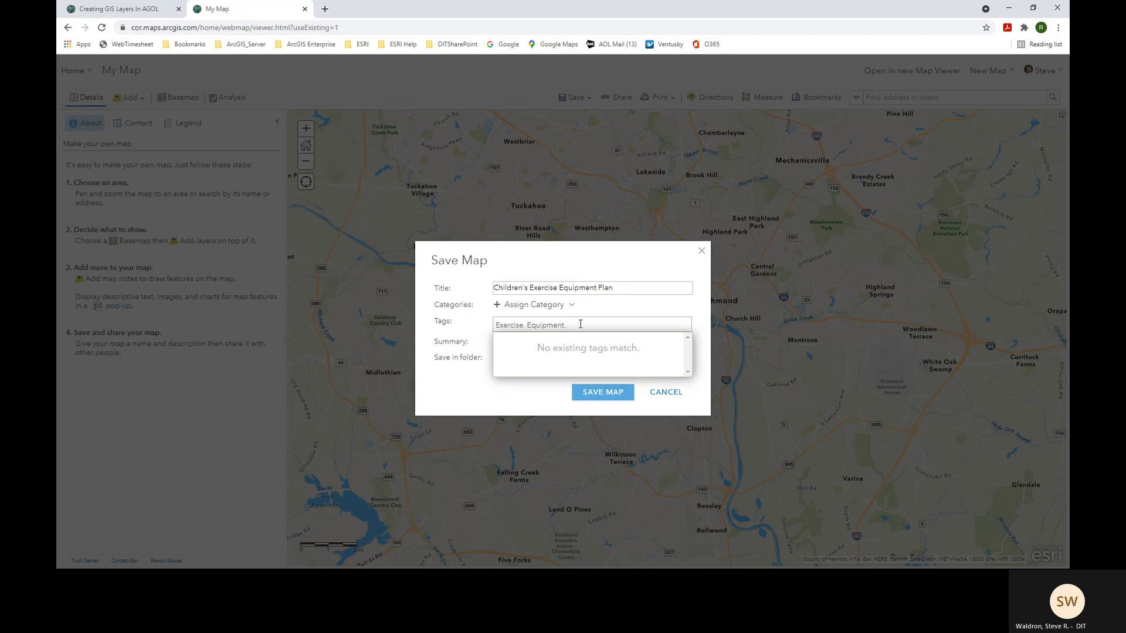
pyautogui.write('DPR, Project')
pyautogui.click(679, 307)
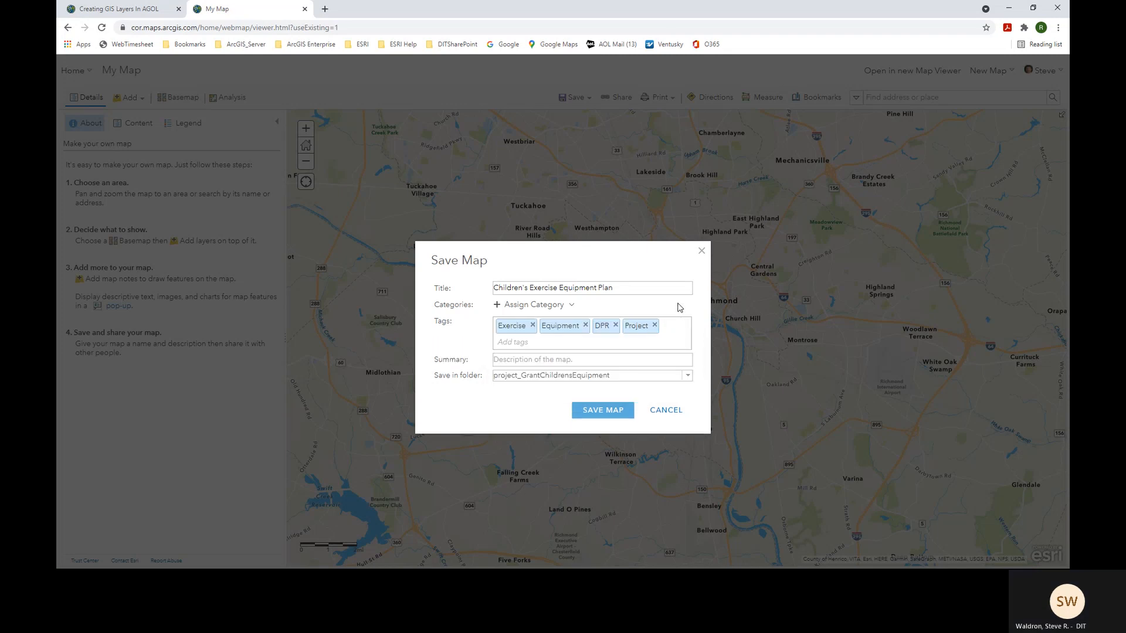
# Step: Enter the summary "This map shows the locations where the City proposes to install new equipment." and save the map in project_GrantChildrensEquipment
pyautogui.click(662, 360)
pyautogui.write('T')
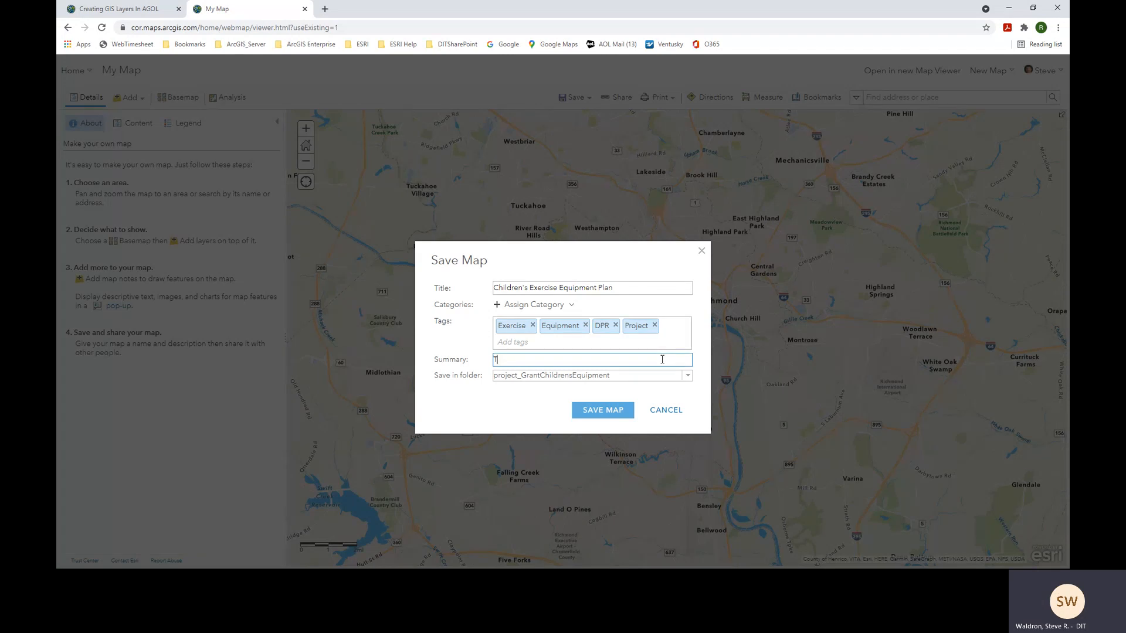
pyautogui.write('his map shows the locations where the City ')
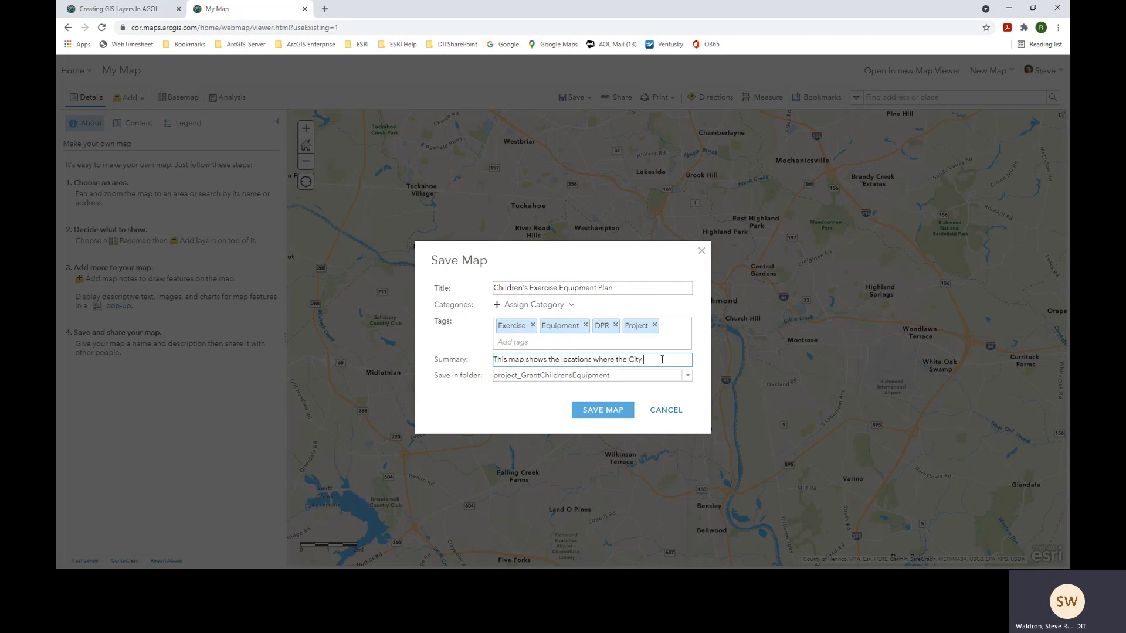
pyautogui.write('proposes to install')
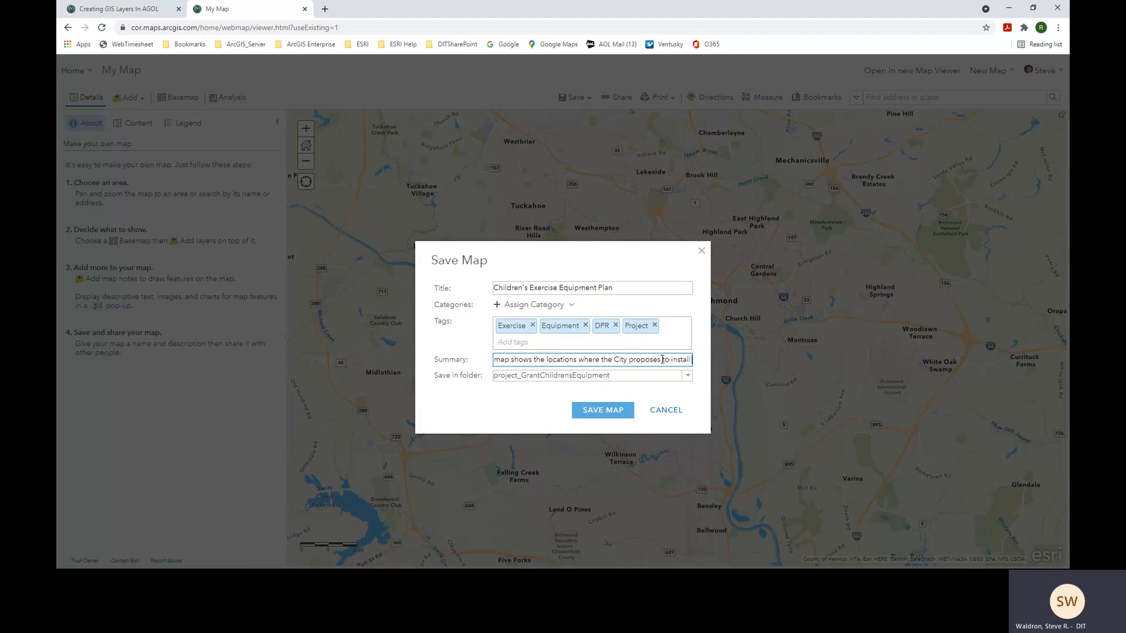
pyautogui.write(' new equi')
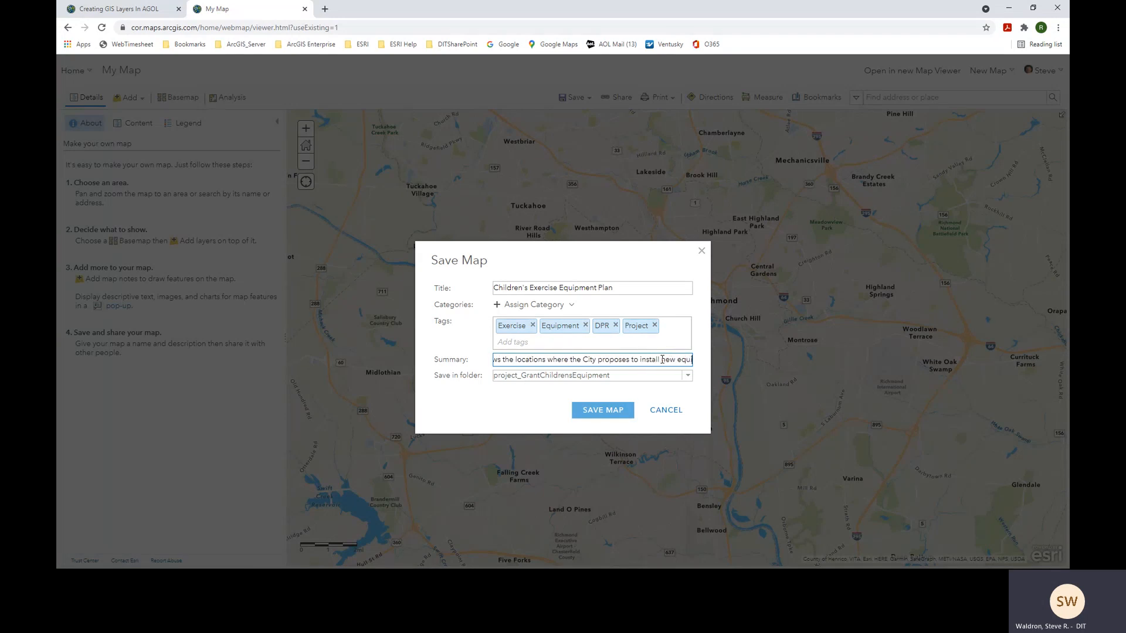
pyautogui.write('pment.')
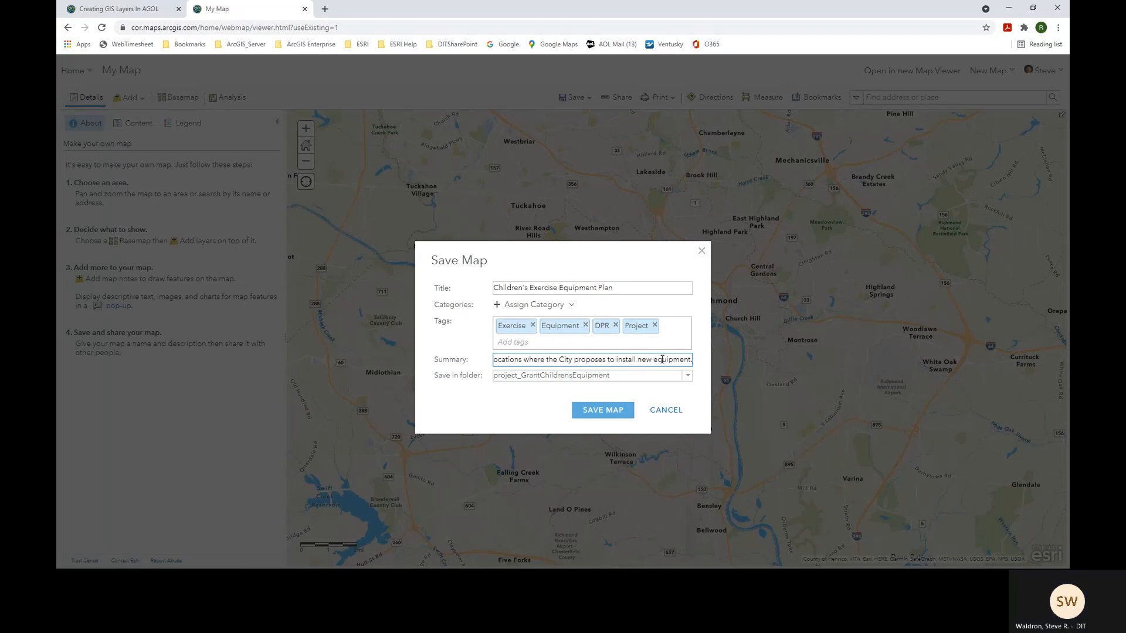
pyautogui.click(546, 399)
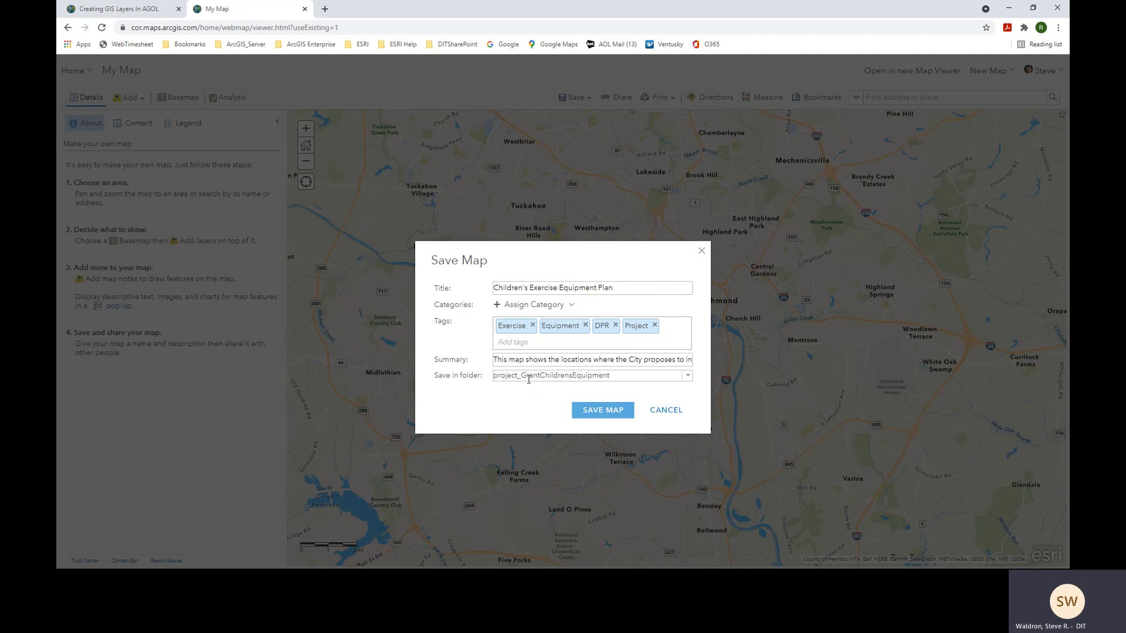
pyautogui.click(600, 413)
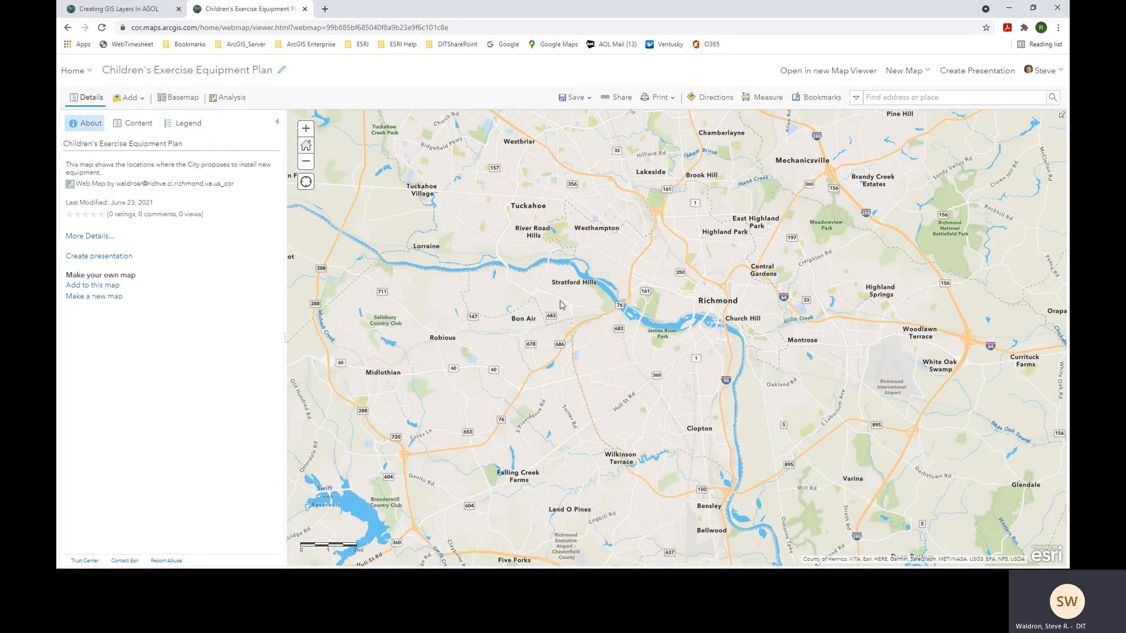
# Step: Change the map's basemap to Firefly Imagery Hybrid and add the Exercise Amenity layer from My Content
pyautogui.click(187, 102)
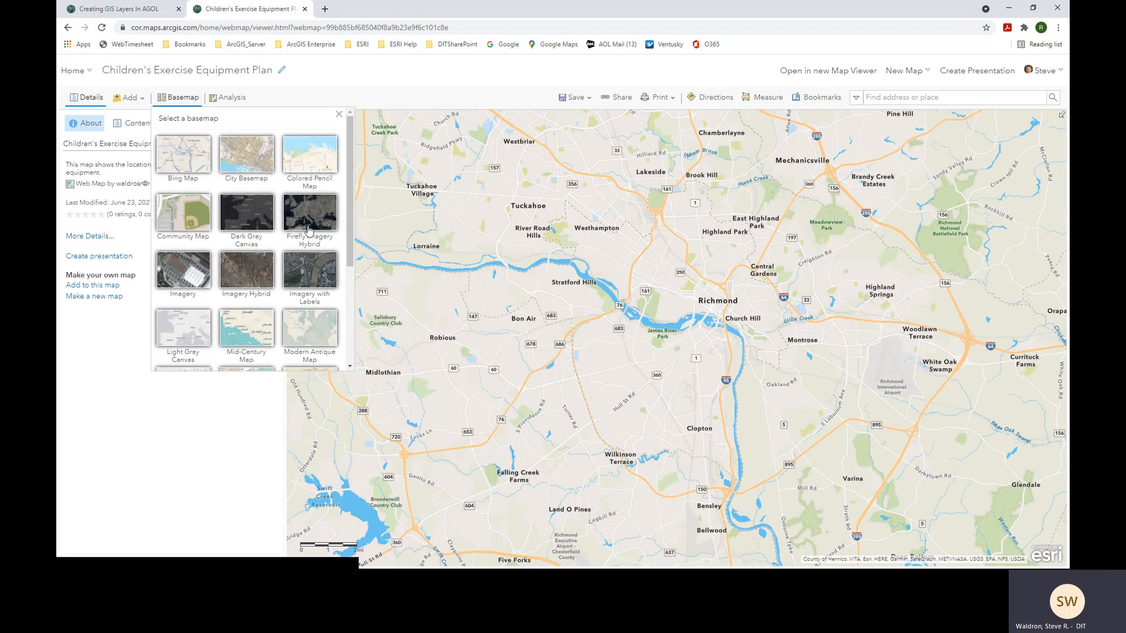
pyautogui.click(312, 221)
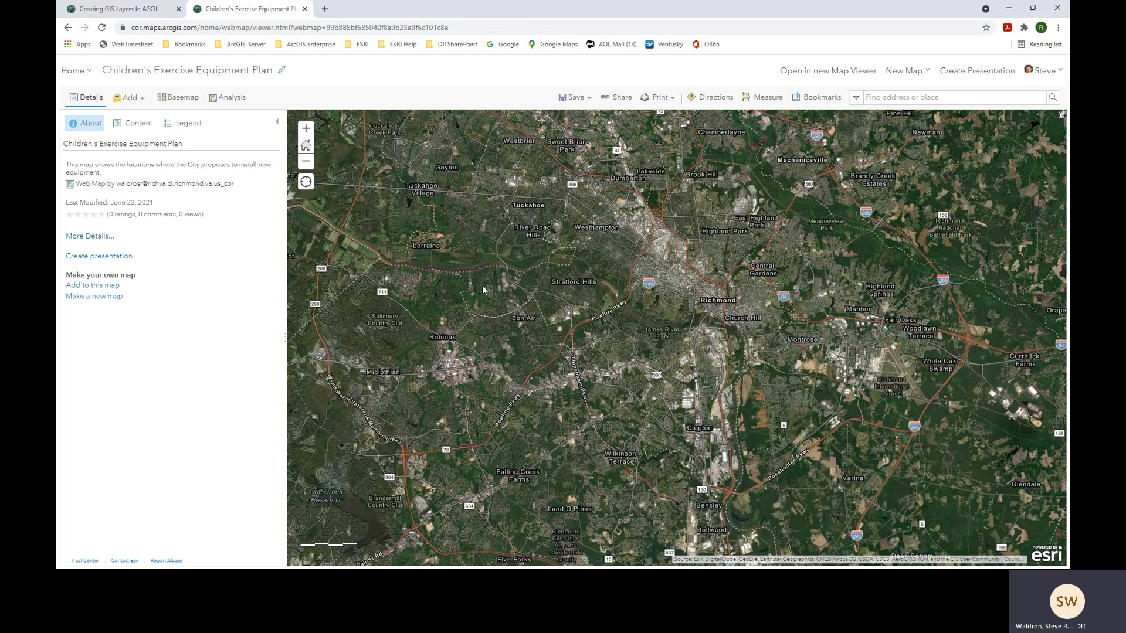
pyautogui.click(131, 104)
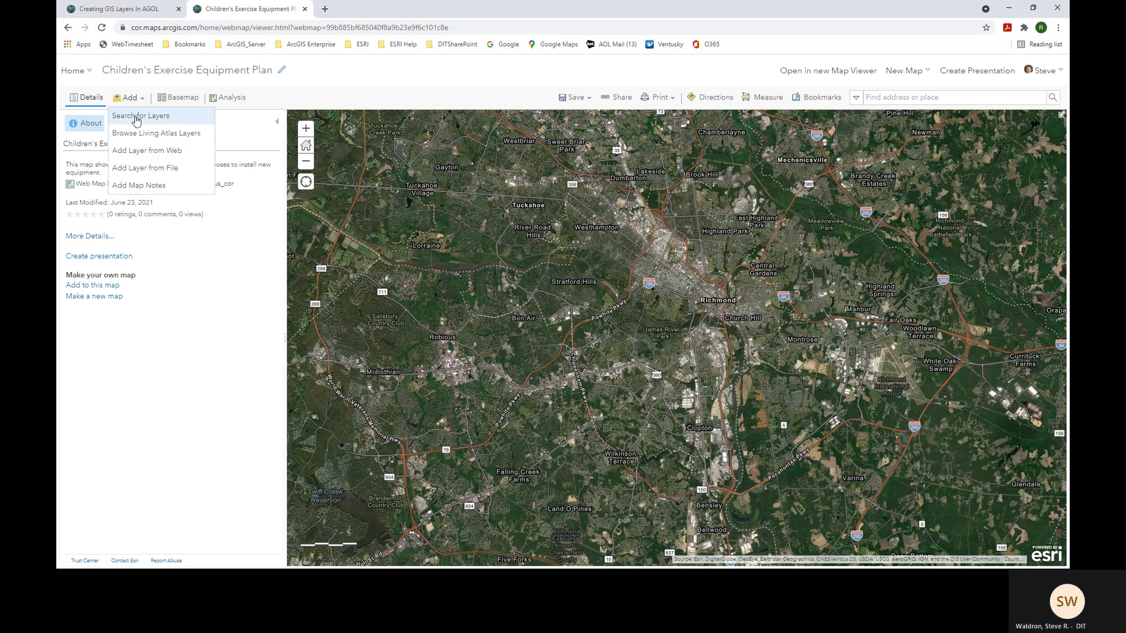
pyautogui.click(139, 115)
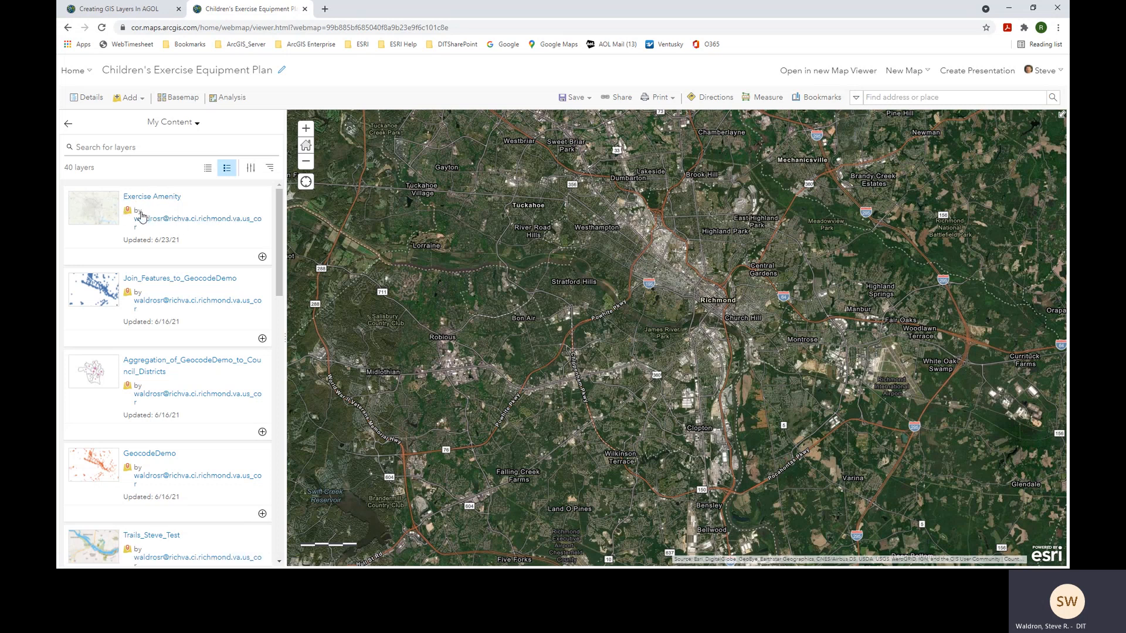
pyautogui.click(263, 258)
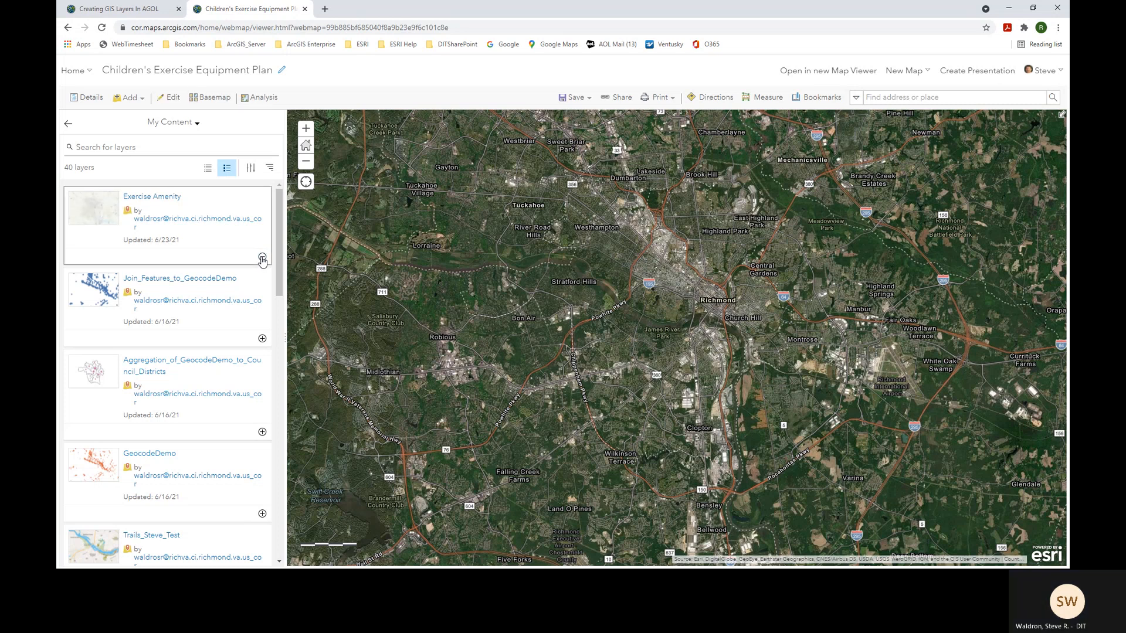
# Step: Leave the layer list and show the map's contents with the Exercise Amenity layer
pyautogui.click(67, 126)
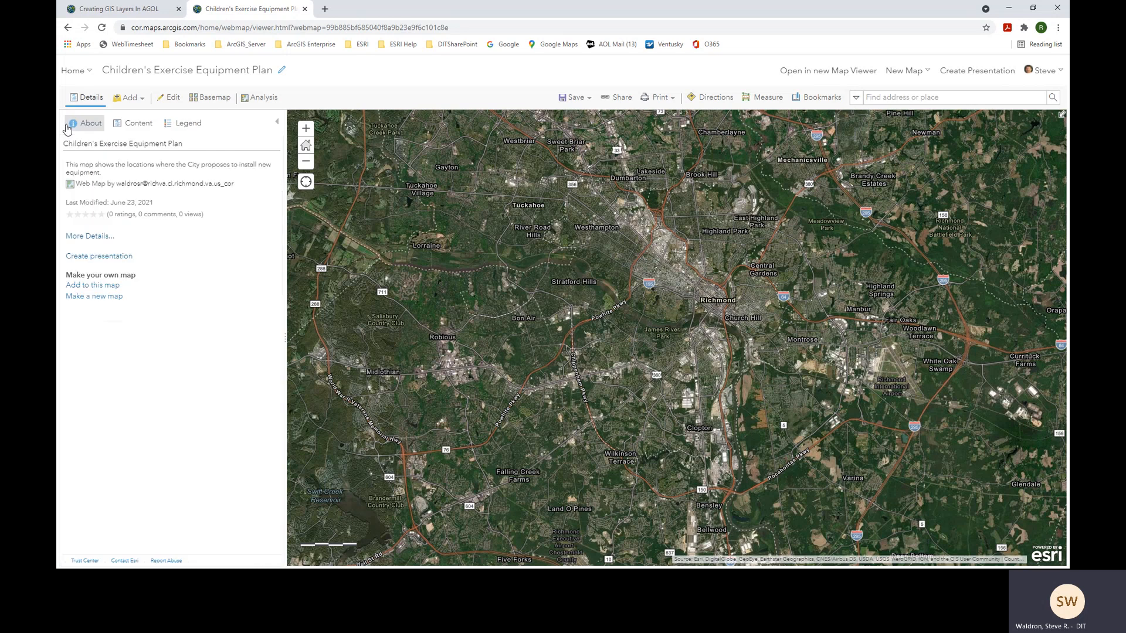
pyautogui.click(136, 128)
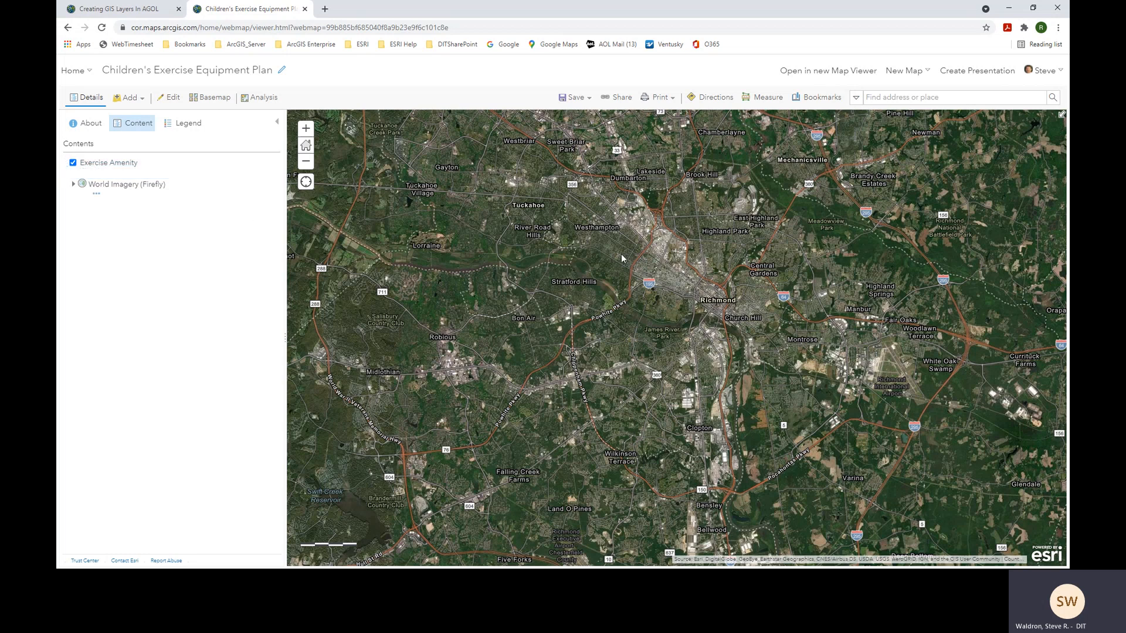
pyautogui.moveTo(122, 173)
# Step: Search for the intersection of W 29th St and Porter St in Richmond and bring the adjacent Carter Jones Park into view
pyautogui.click(891, 100)
pyautogui.write('w')
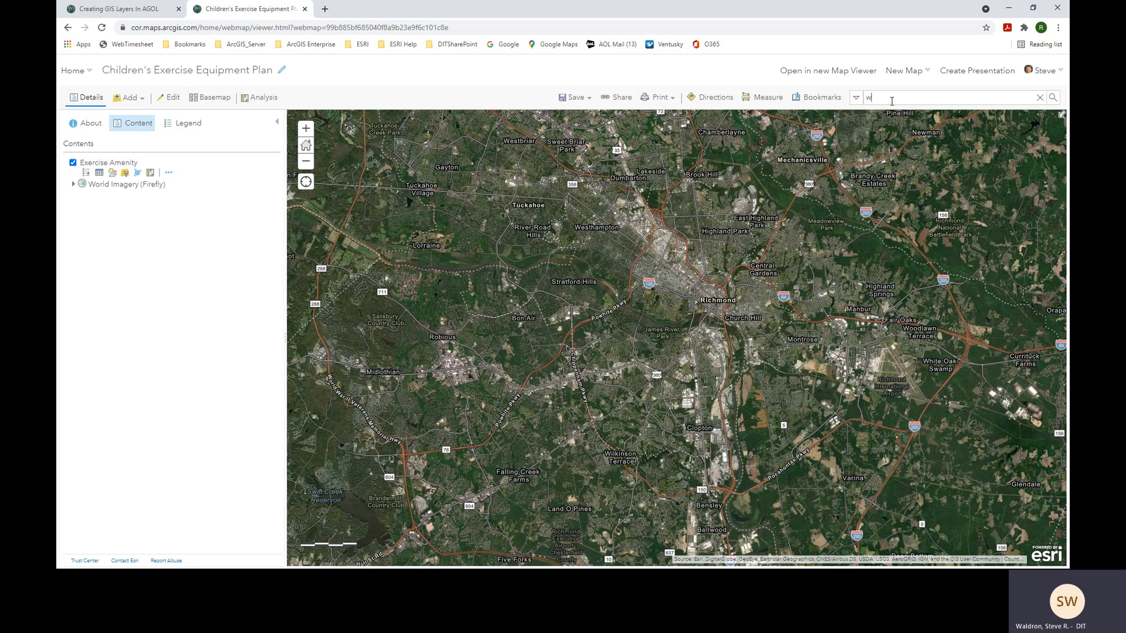
pyautogui.write(' 29th')
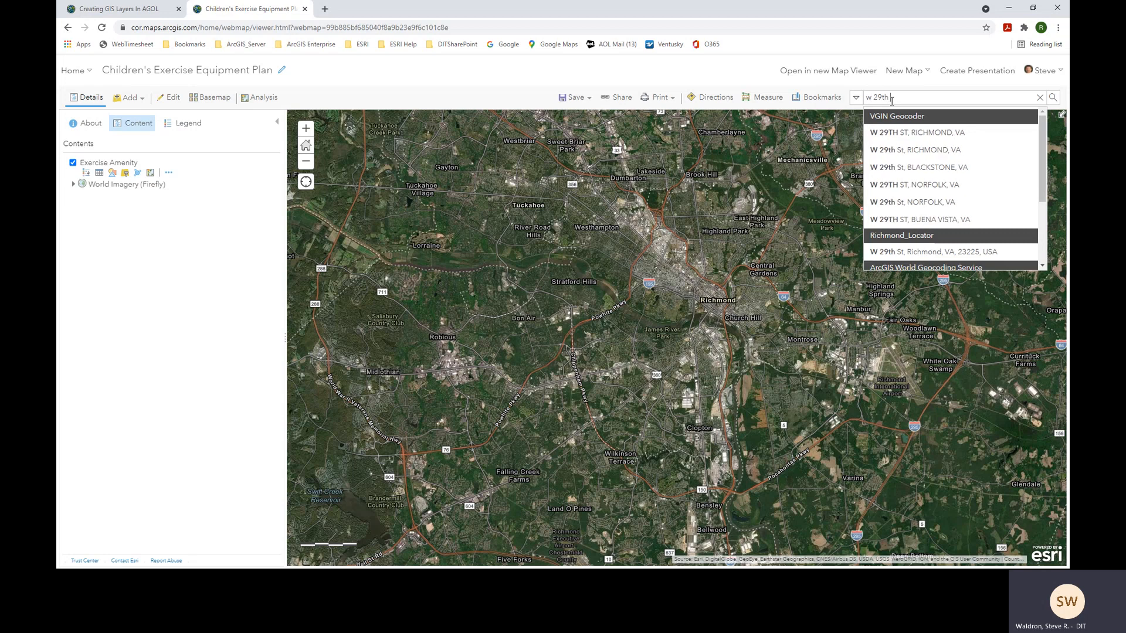
pyautogui.write(' & po')
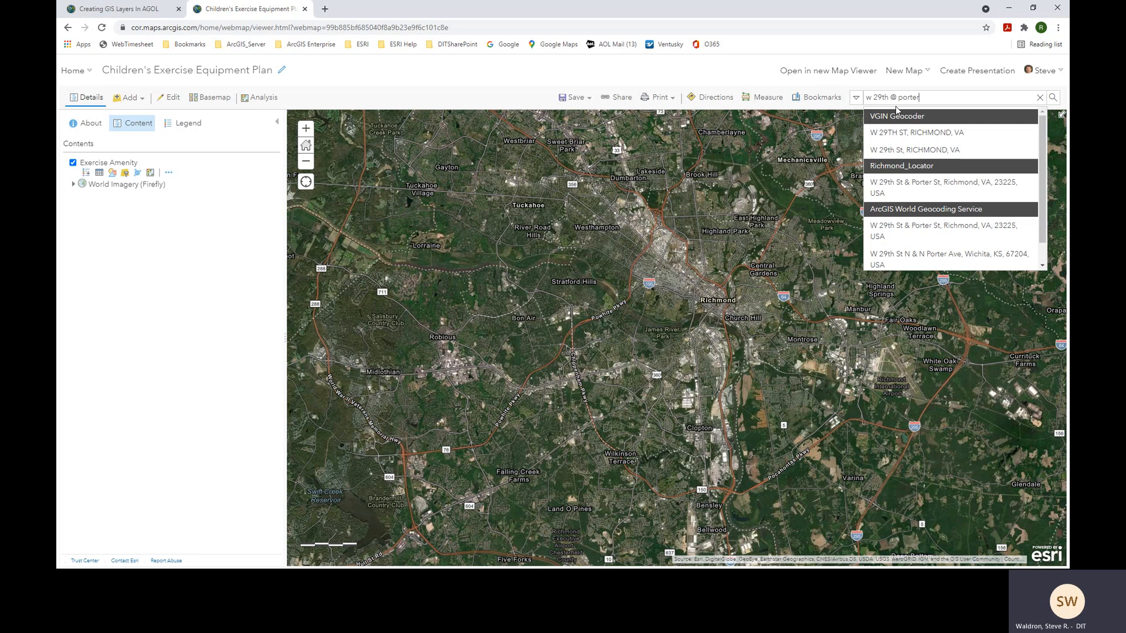
pyautogui.click(912, 187)
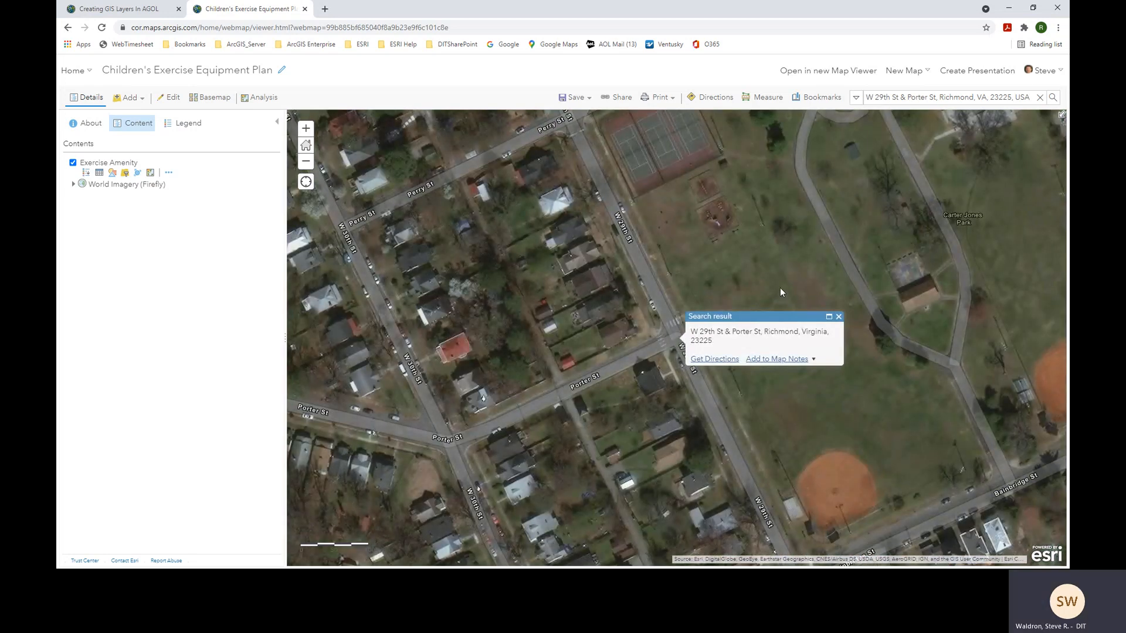
pyautogui.click(838, 316)
pyautogui.moveTo(770, 292); pyautogui.dragTo(707, 357)
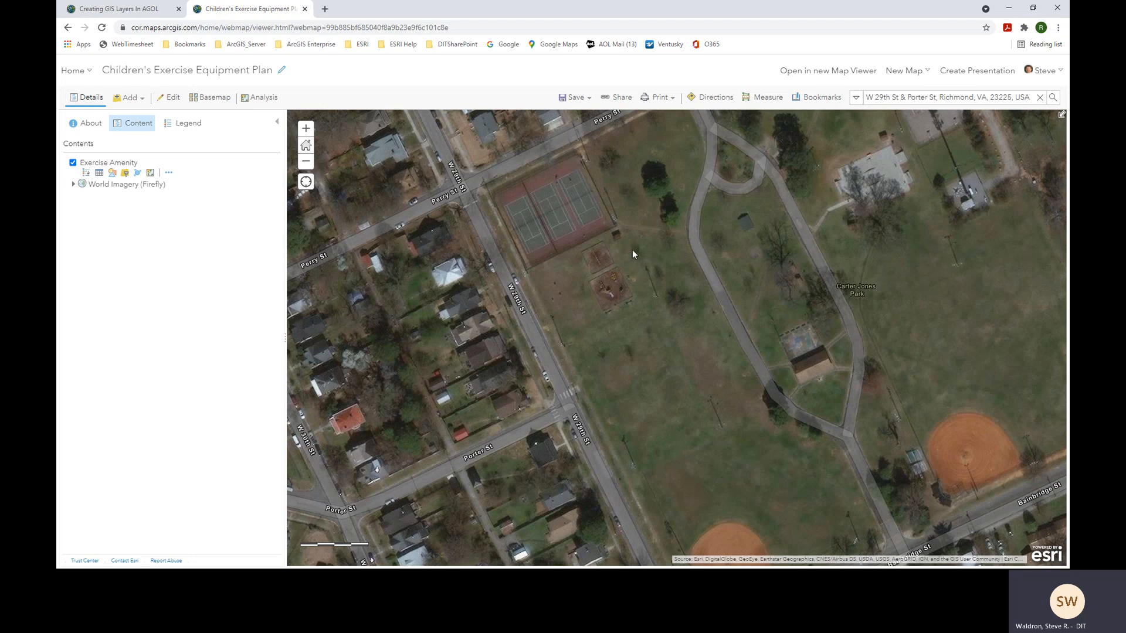
# Step: Add an Exercise Amenity point beside the playground southeast of the tennis courts, with the Location Carter Jones Park
pyautogui.click(173, 100)
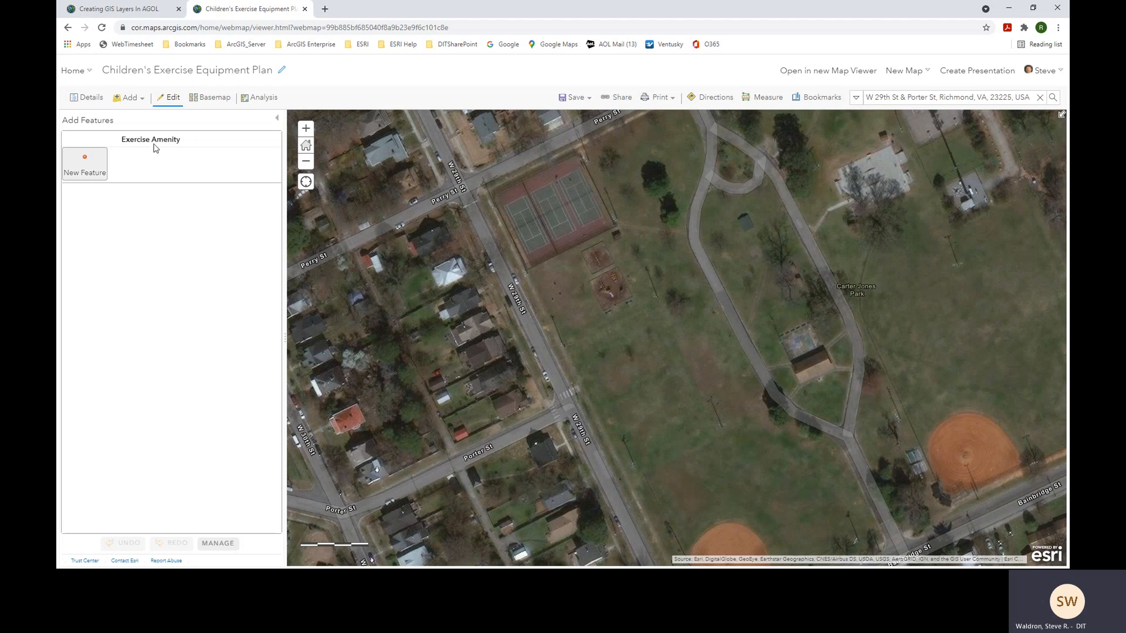
pyautogui.click(91, 164)
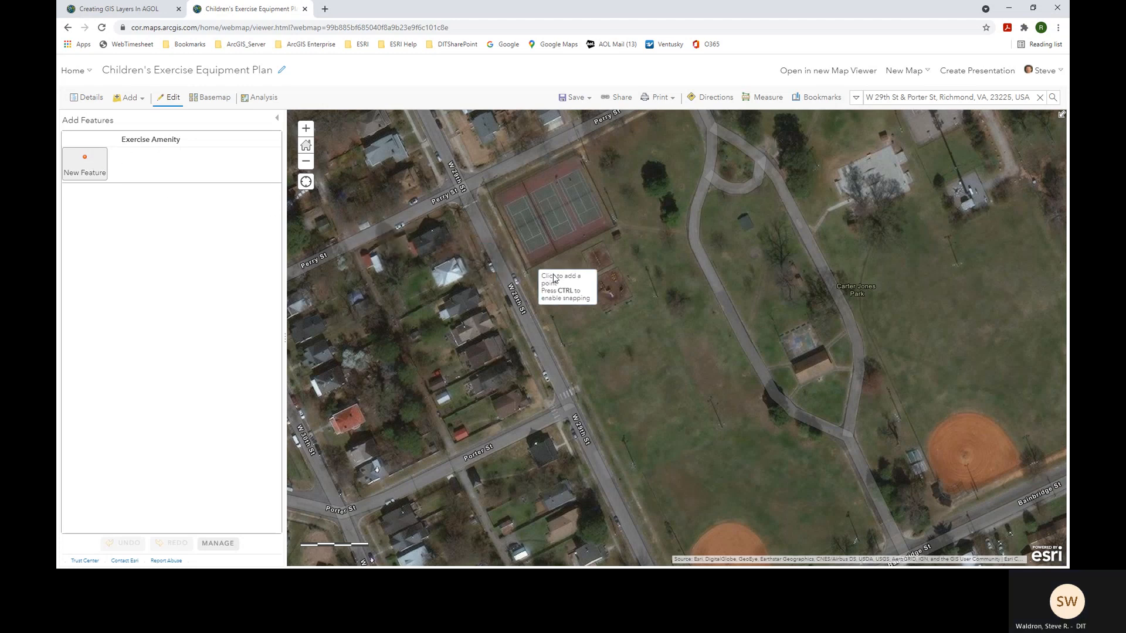
pyautogui.click(633, 262)
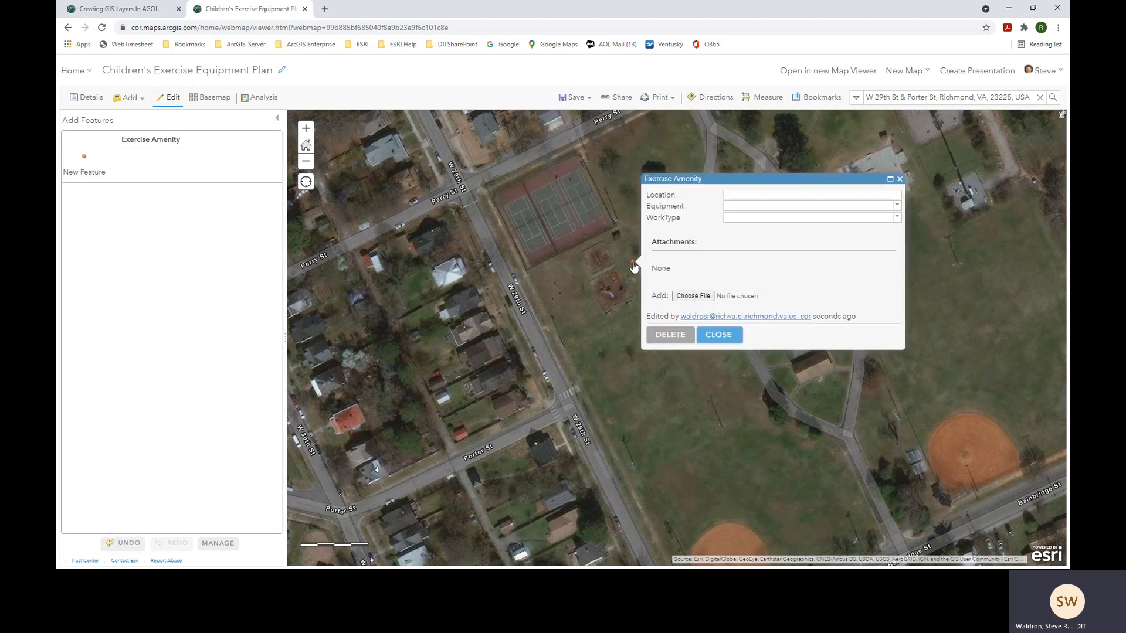
pyautogui.click(768, 196)
pyautogui.write('Carter Jones P')
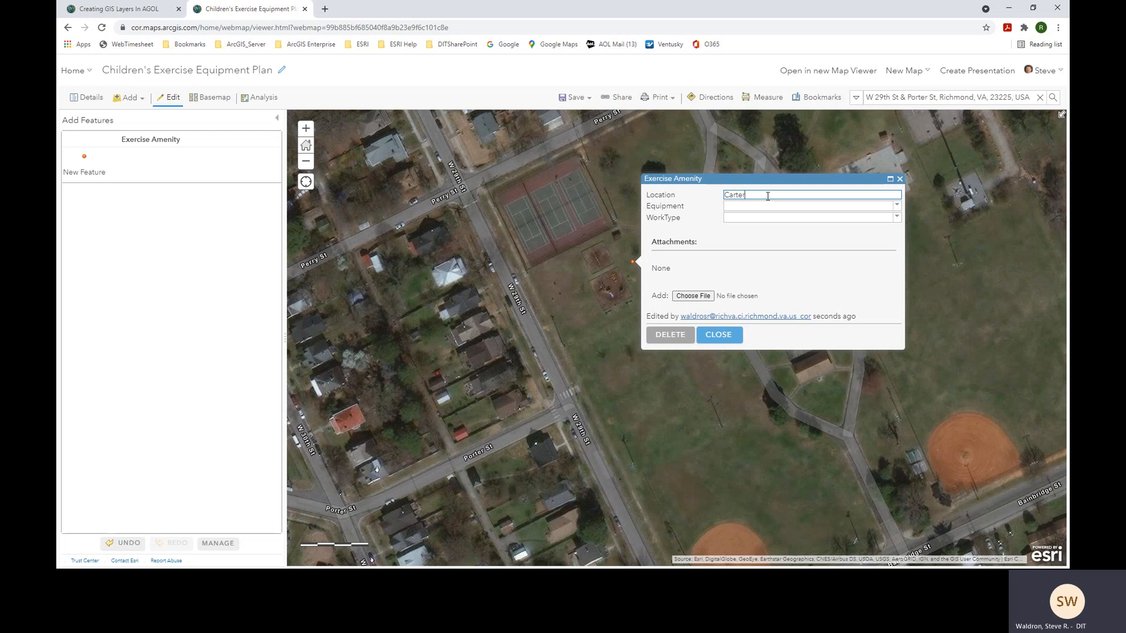
pyautogui.write('ark')
# Step: Set the Carter Jones Park point's Equipment to Bike Rack and its WorkType to New, and close its attribute form
pyautogui.click(897, 205)
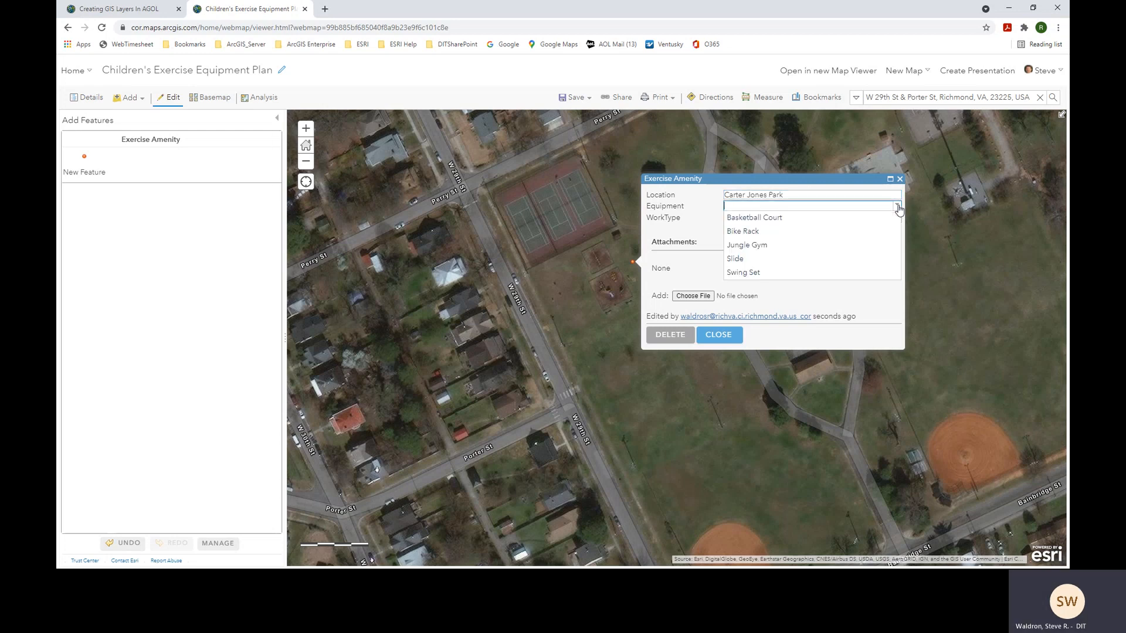
pyautogui.click(758, 232)
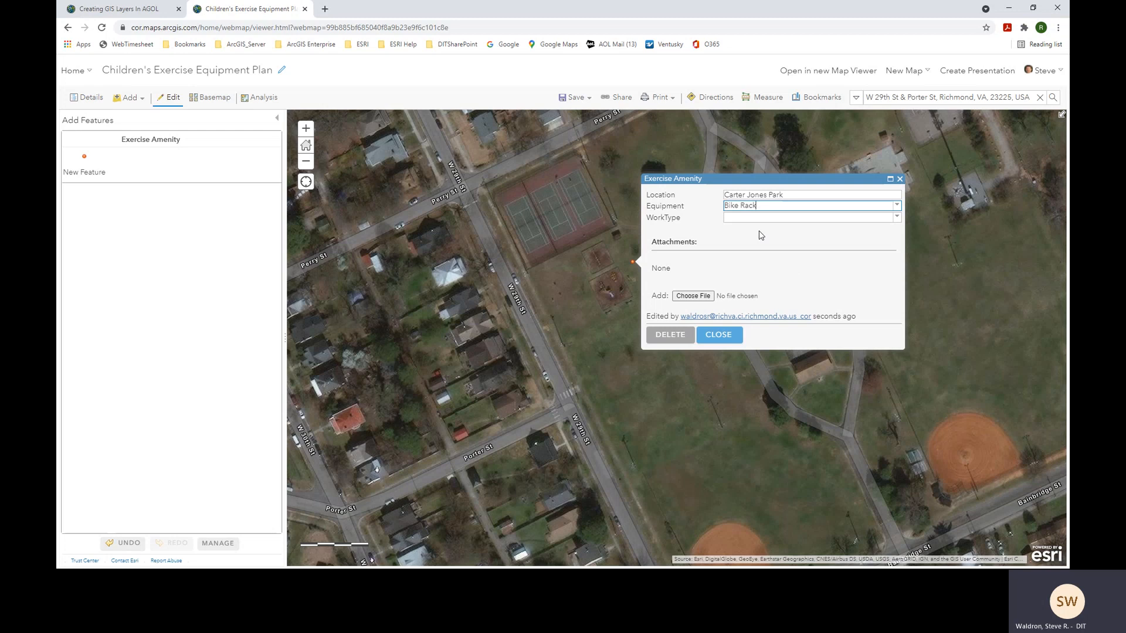
pyautogui.click(897, 217)
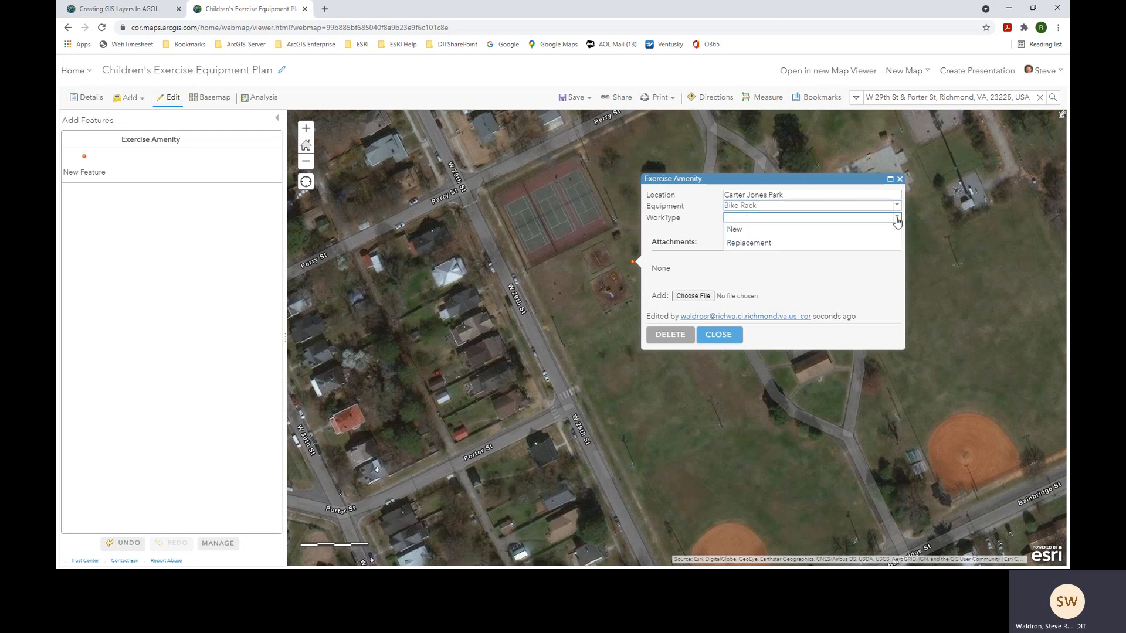
pyautogui.click(833, 233)
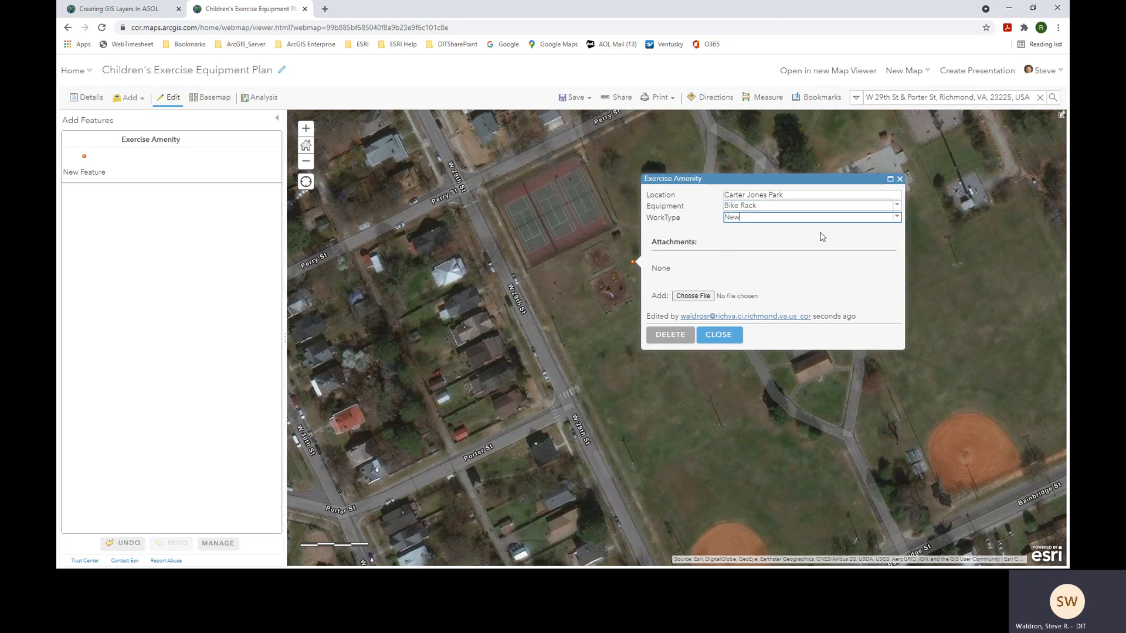
pyautogui.click(735, 341)
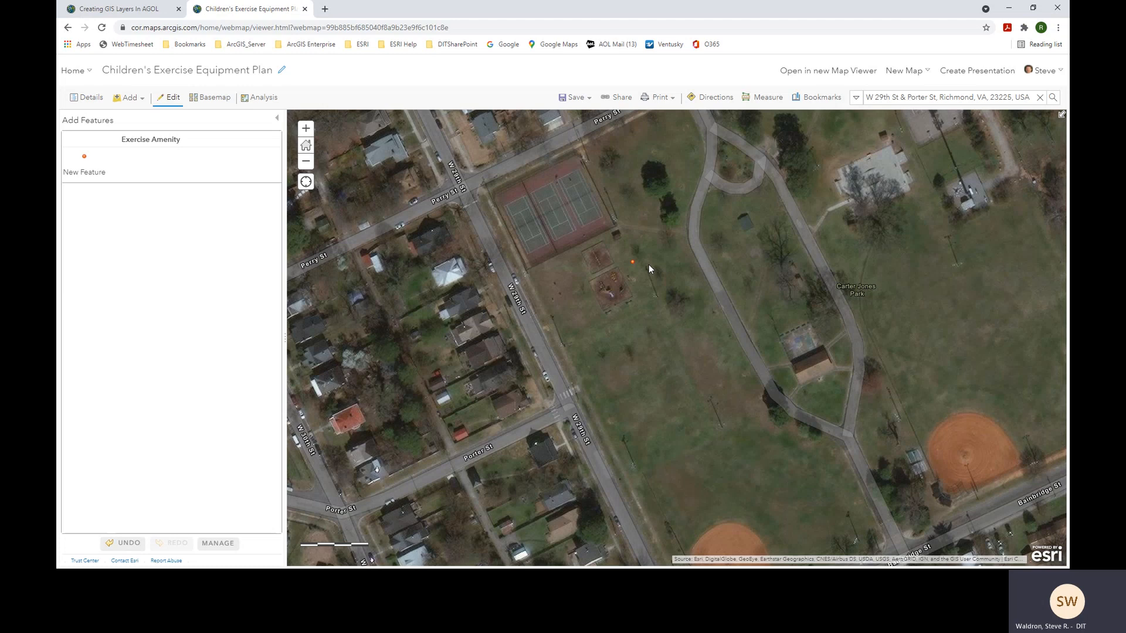
# Step: Search for the intersection of Maury St and E 15th St in Richmond and bring the recreation area to its east into view
pyautogui.click(1040, 97)
pyautogui.write('maur')
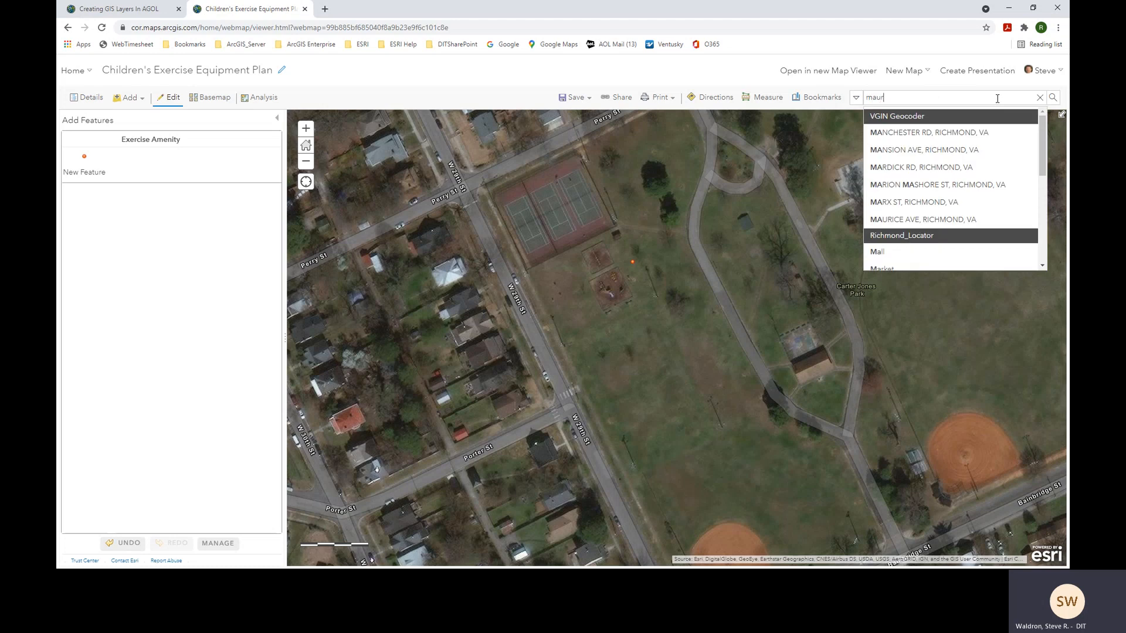
pyautogui.write('y st @')
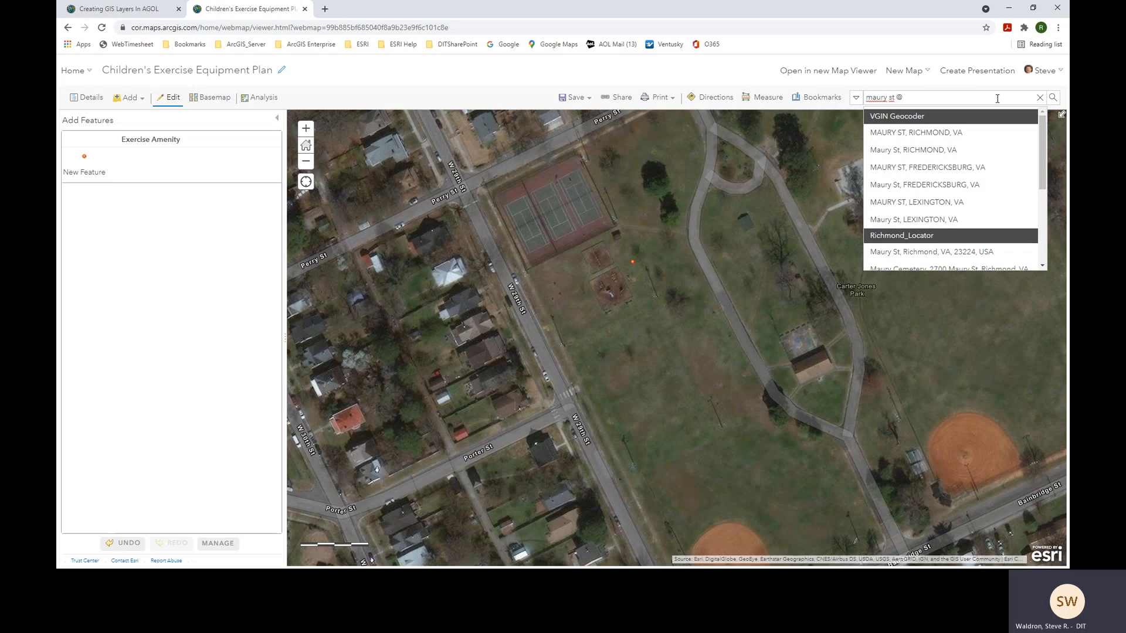
pyautogui.write(' e 15th')
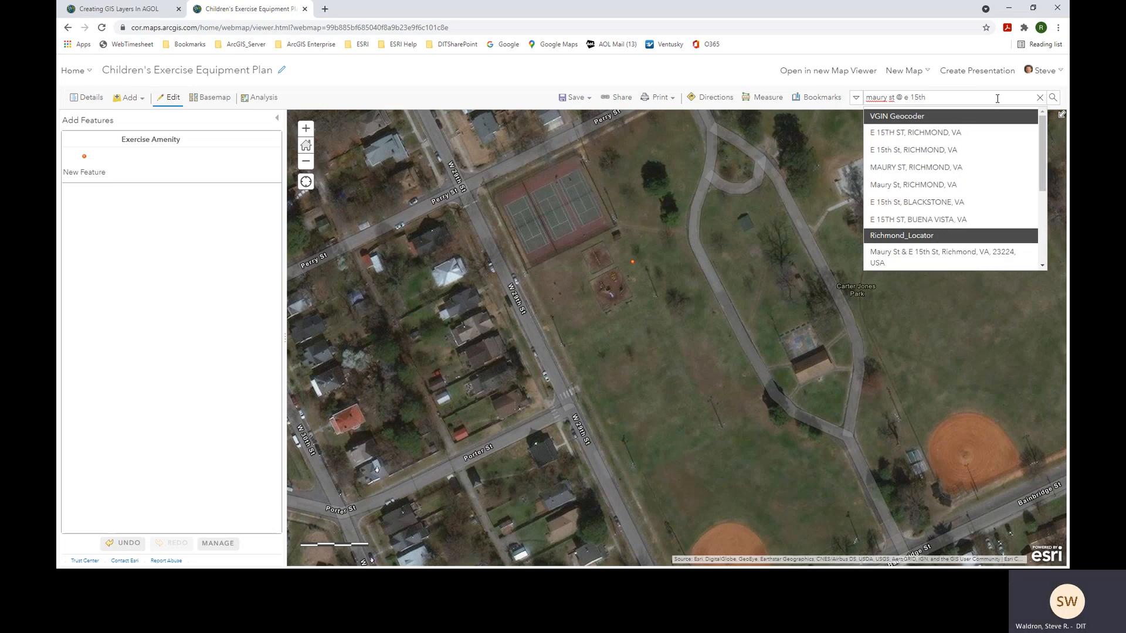
pyautogui.click(948, 258)
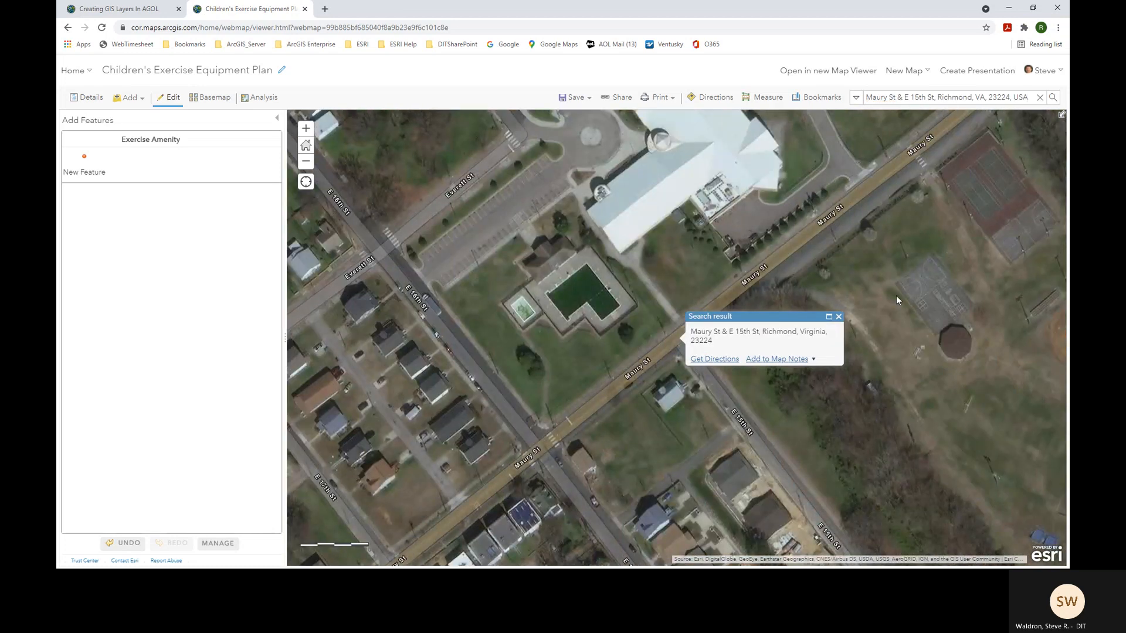
pyautogui.click(839, 317)
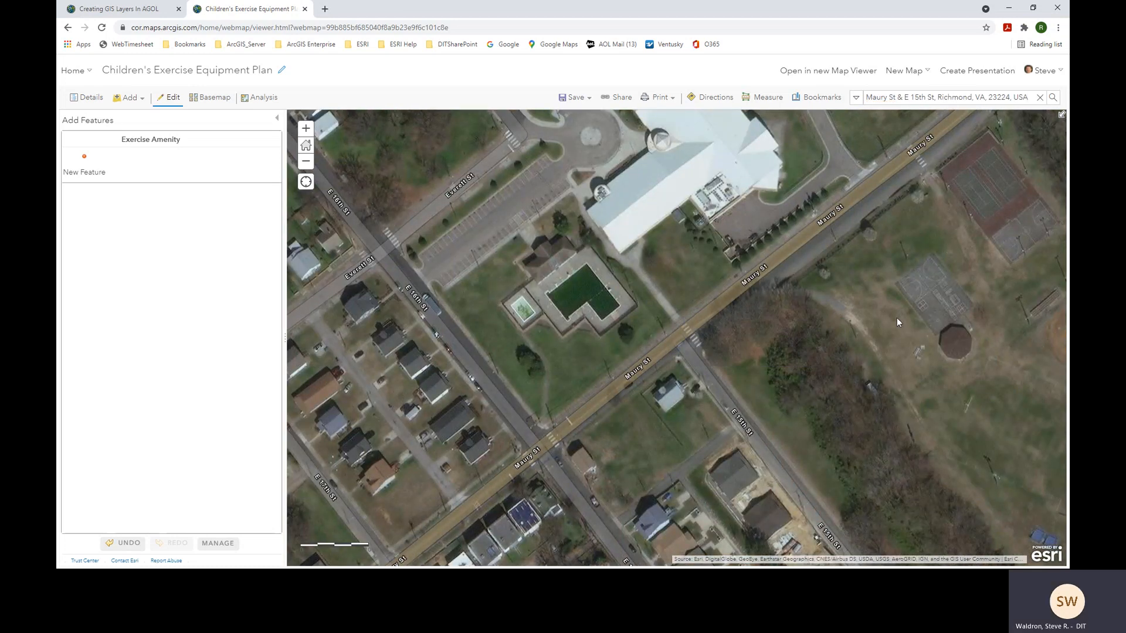
pyautogui.moveTo(844, 311); pyautogui.dragTo(631, 276)
pyautogui.moveTo(754, 325); pyautogui.dragTo(714, 355)
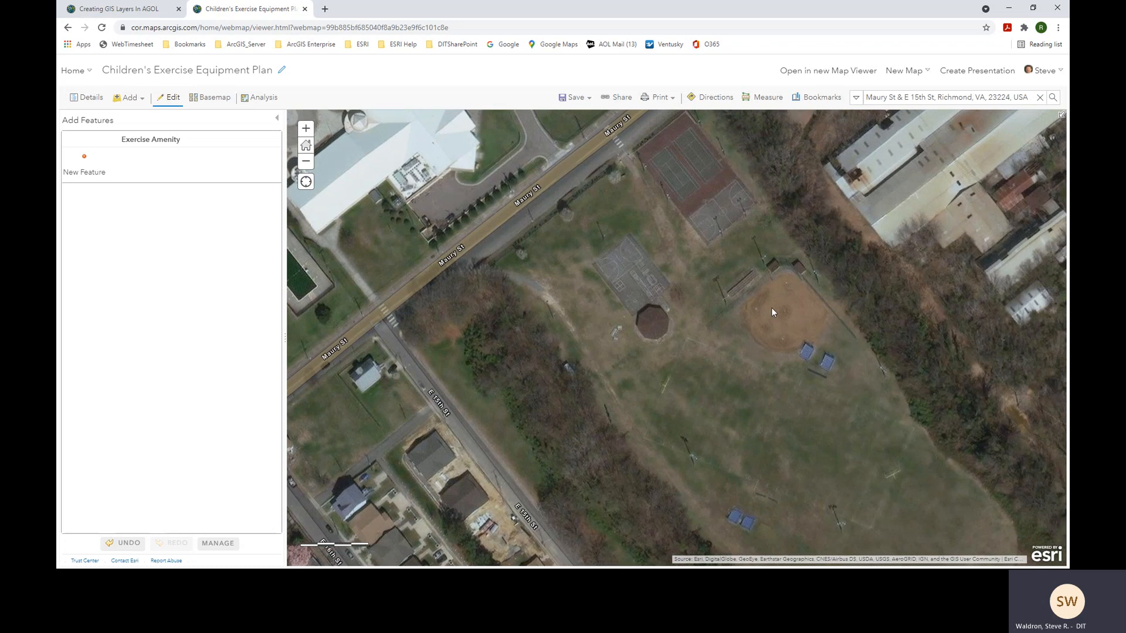
pyautogui.moveTo(737, 325); pyautogui.dragTo(765, 394)
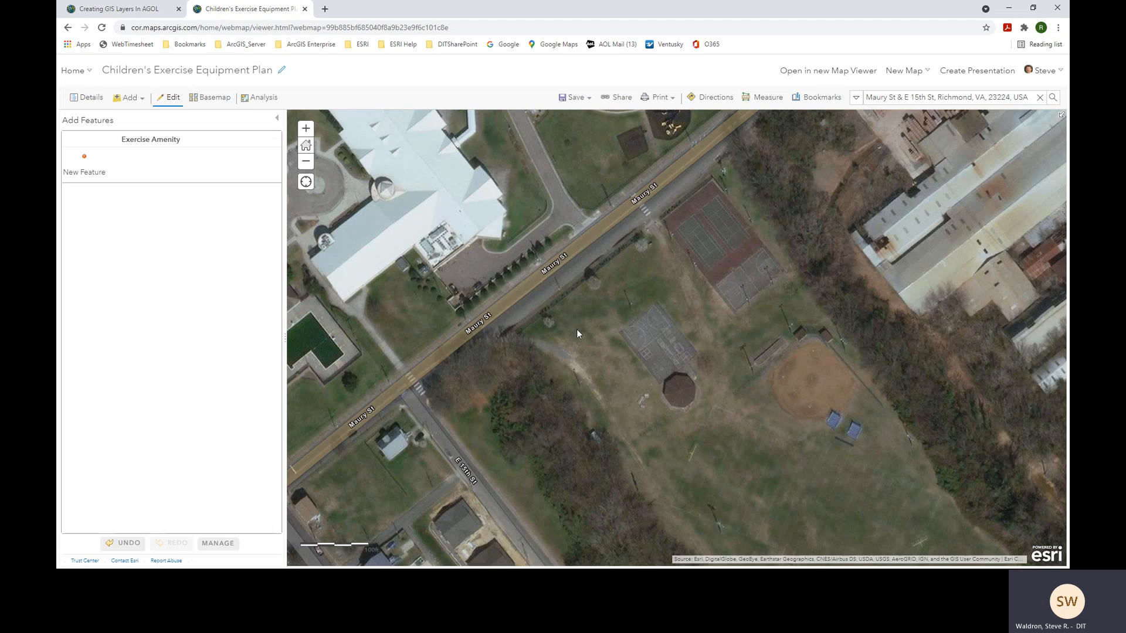
# Step: Add an Exercise Amenity point on the grass between Maury St and the paved court, with the Location Maury Recreation Area
pyautogui.click(85, 162)
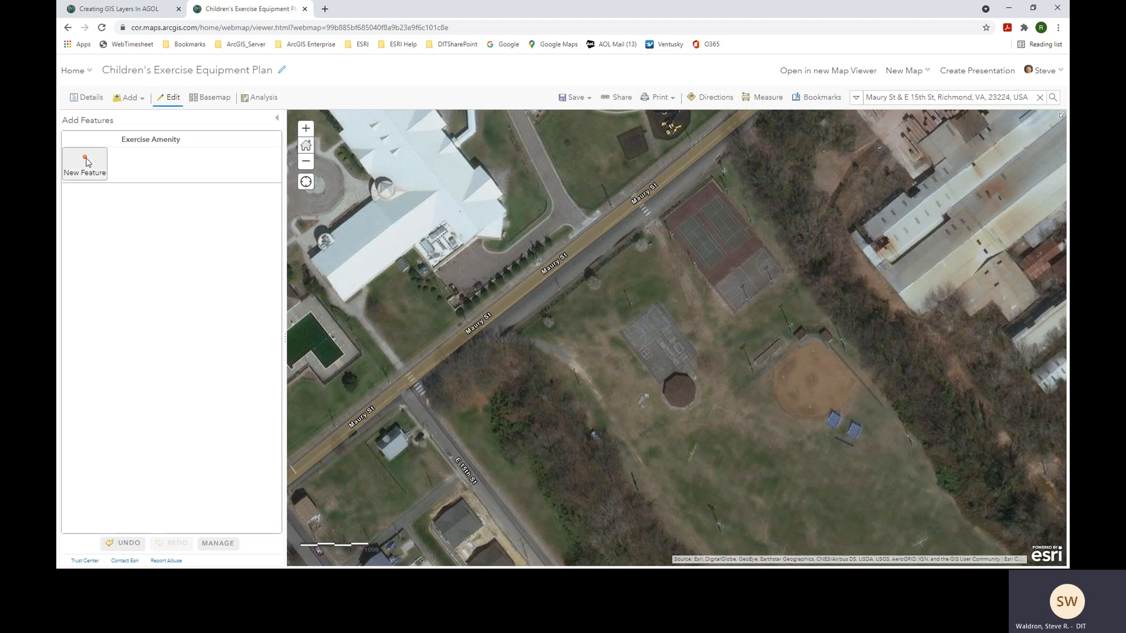
pyautogui.click(579, 315)
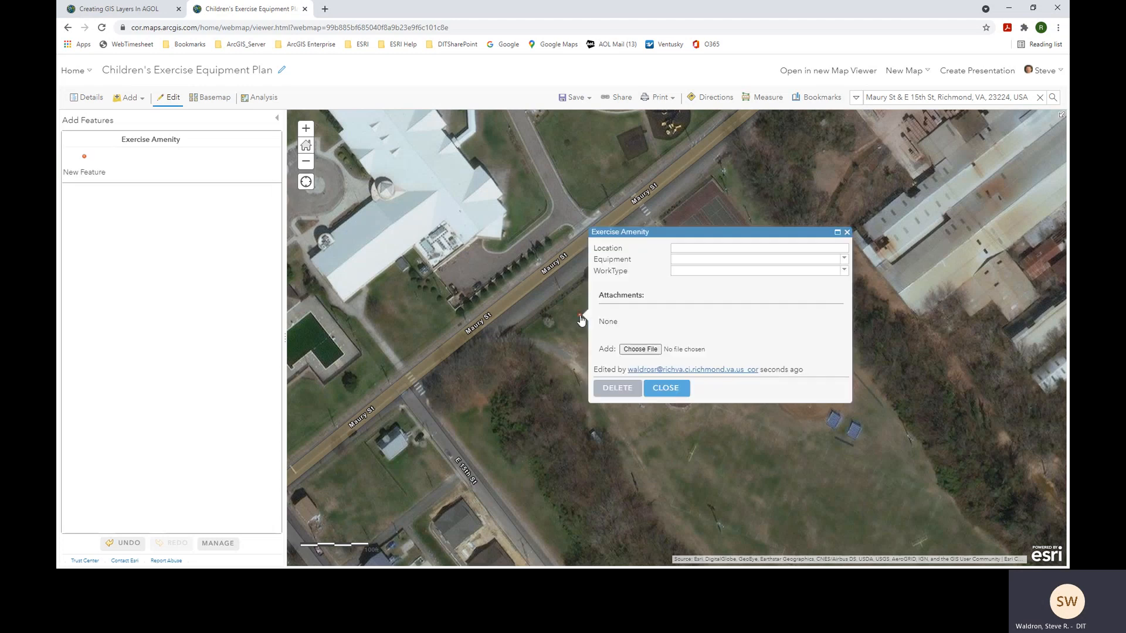
pyautogui.click(845, 250)
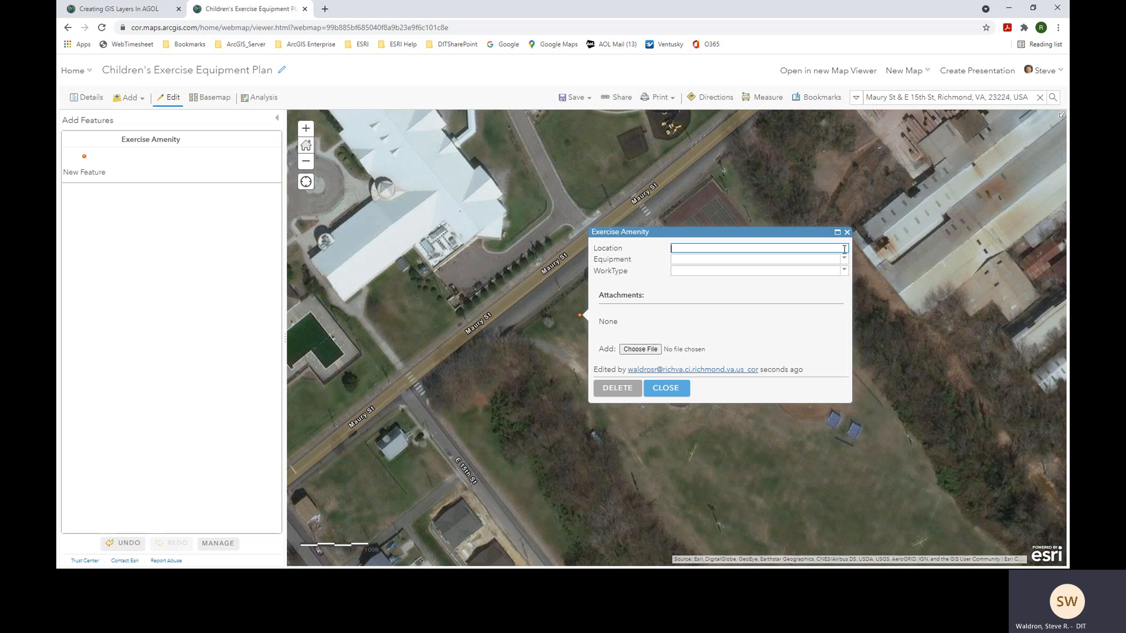
pyautogui.write('Maury')
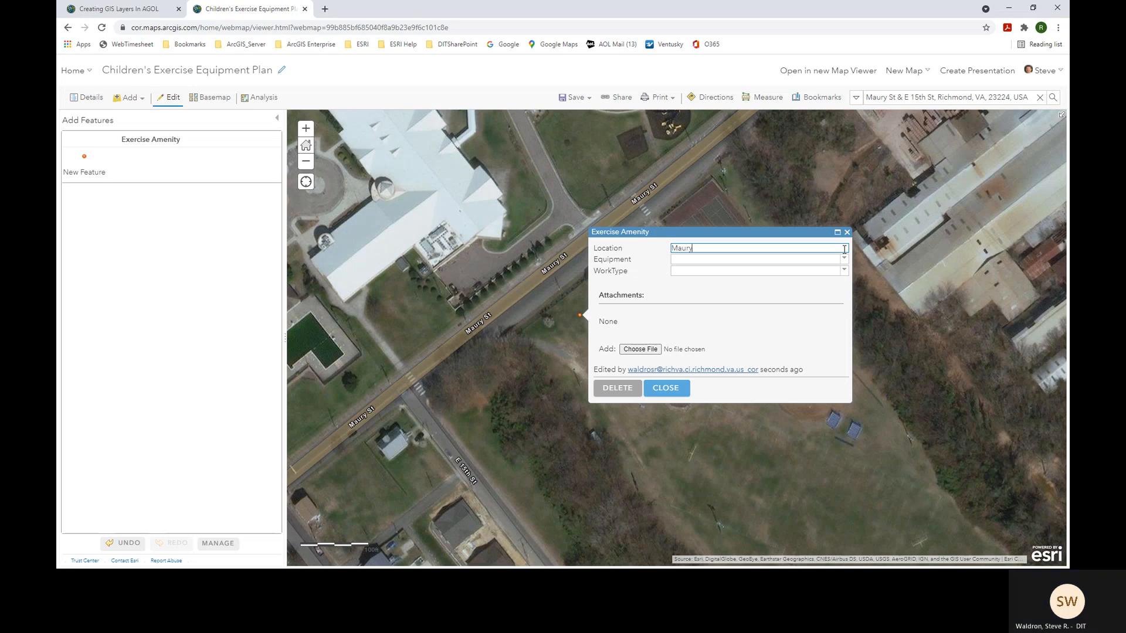
pyautogui.write(' Recre')
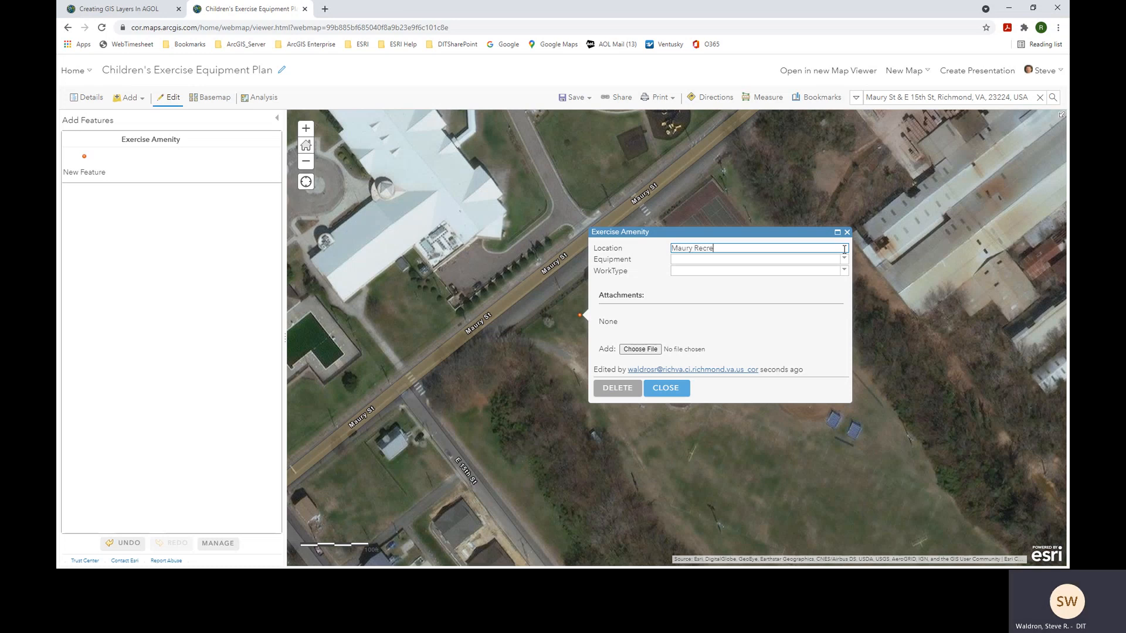
pyautogui.write('ation Area')
# Step: Set the Maury Recreation Area point's Equipment to Slide and its WorkType to New, and close its attribute form
pyautogui.click(844, 259)
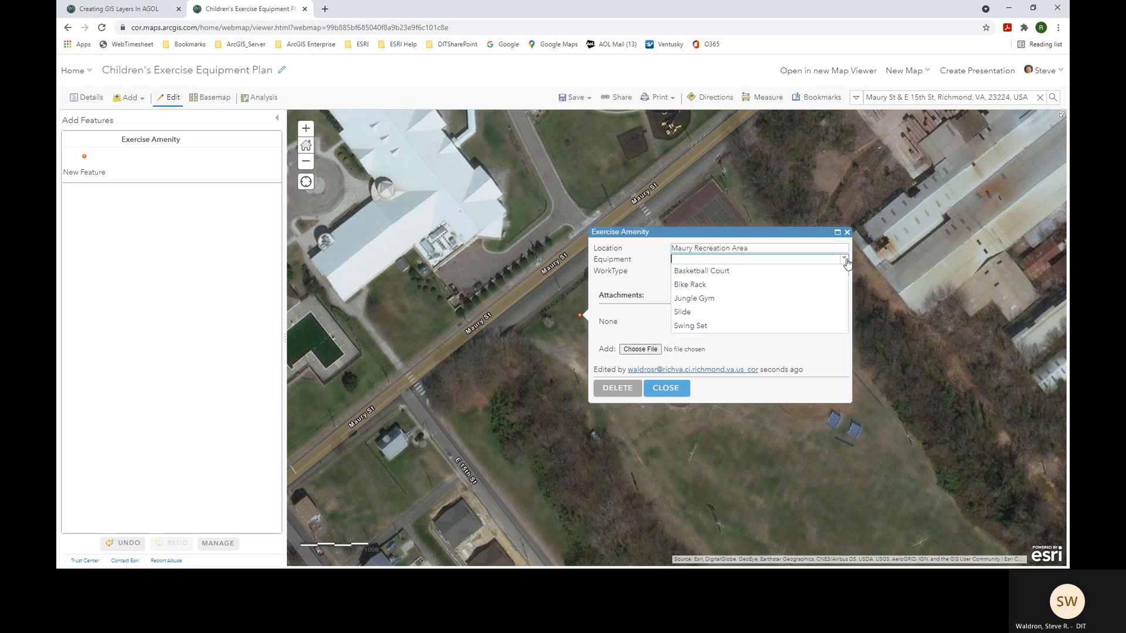
pyautogui.click(684, 314)
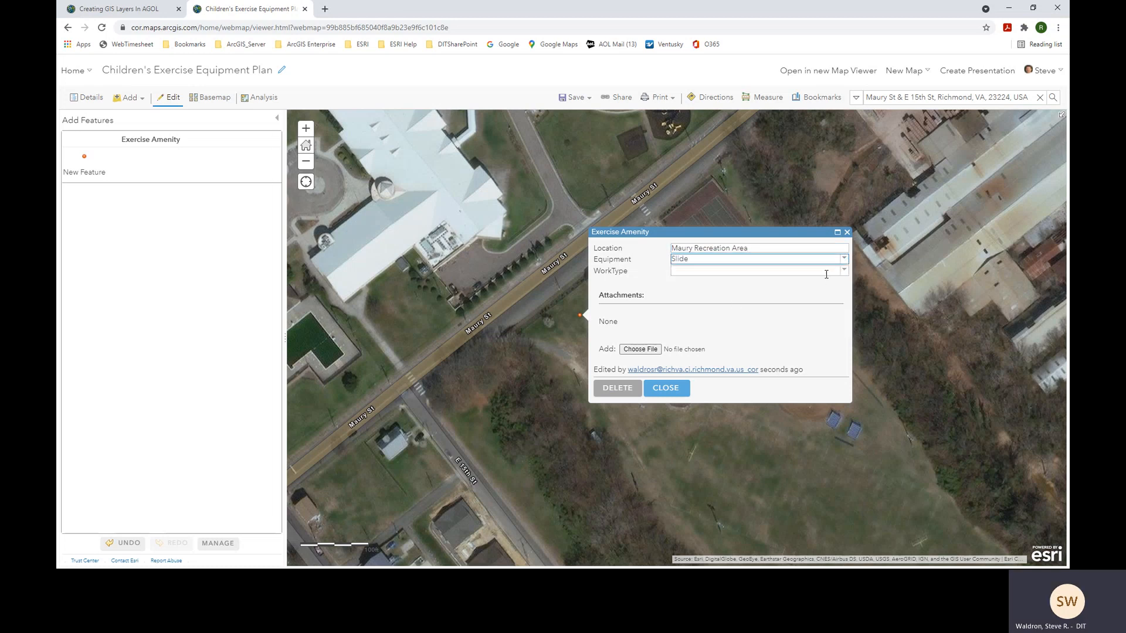
pyautogui.click(844, 273)
pyautogui.click(807, 284)
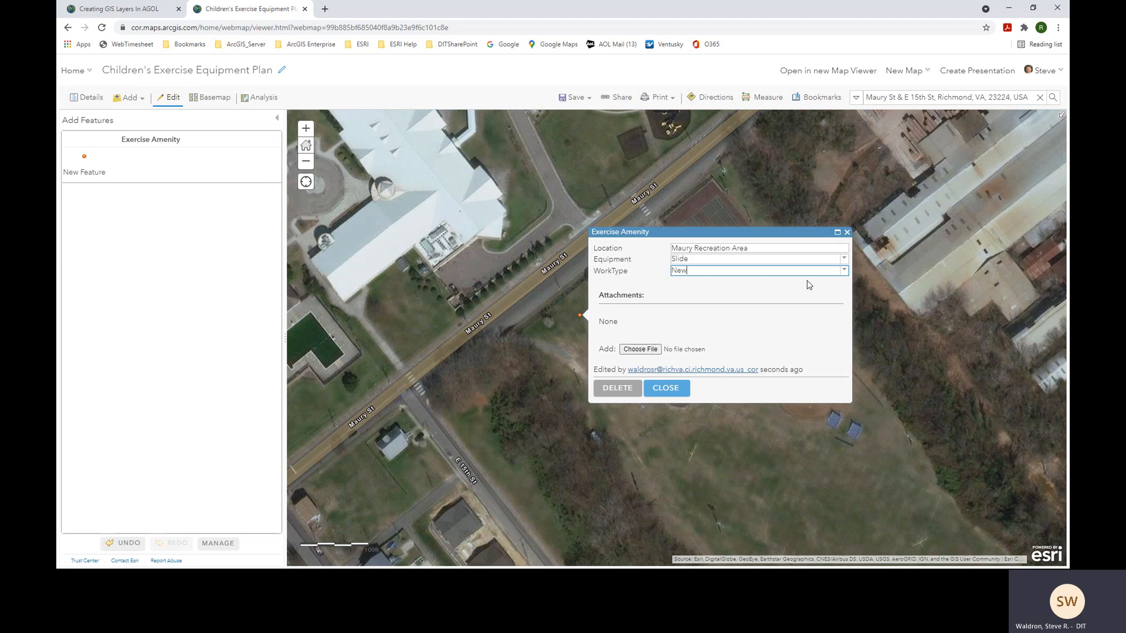
pyautogui.click(667, 391)
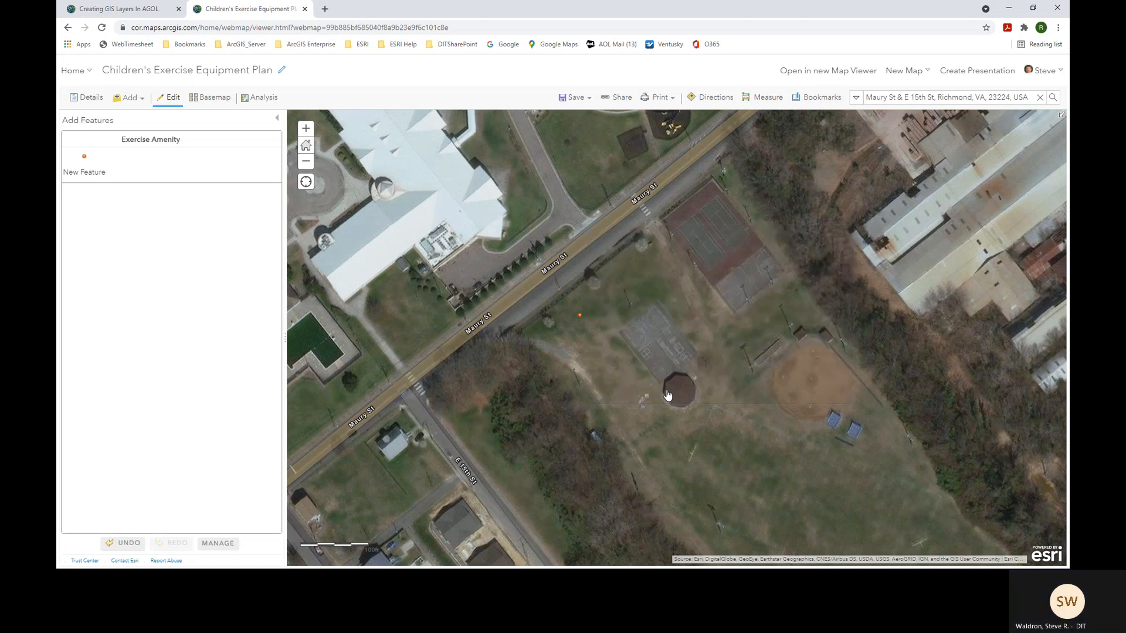
# Step: Add a second Exercise Amenity point on the grass just southeast of the existing one, with the Location Maury Recreation Area
pyautogui.click(84, 161)
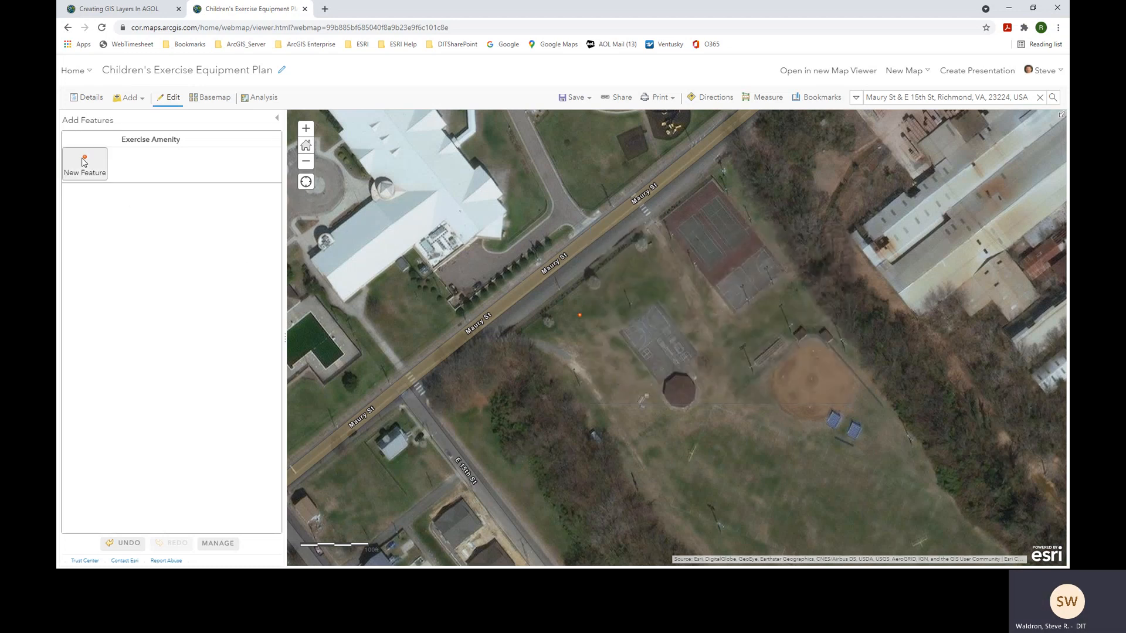
pyautogui.click(587, 326)
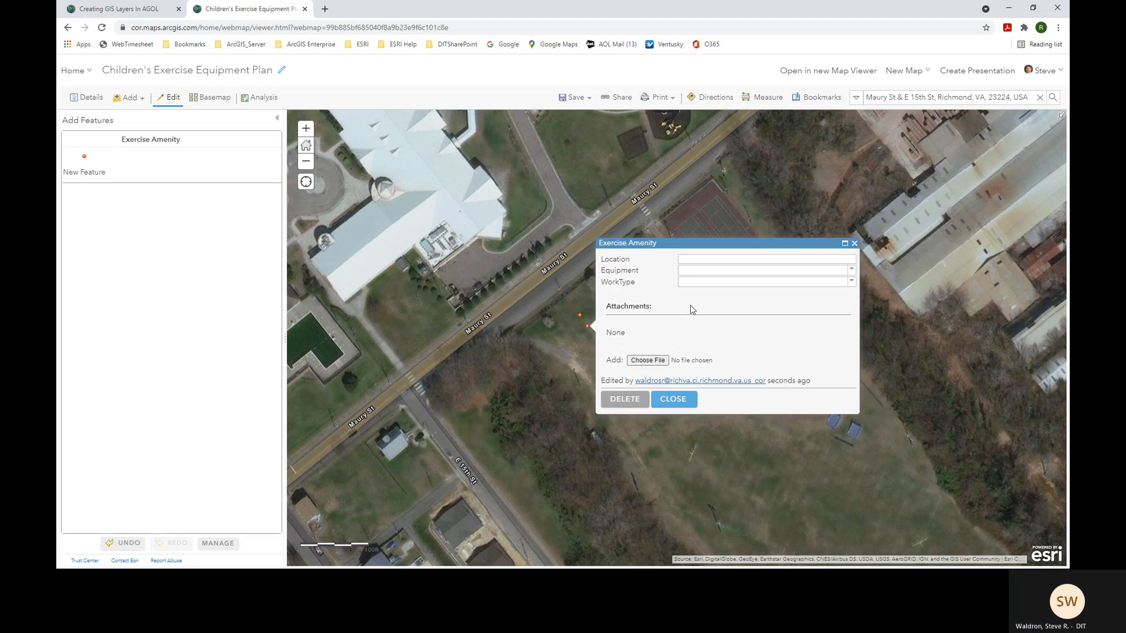
pyautogui.click(838, 260)
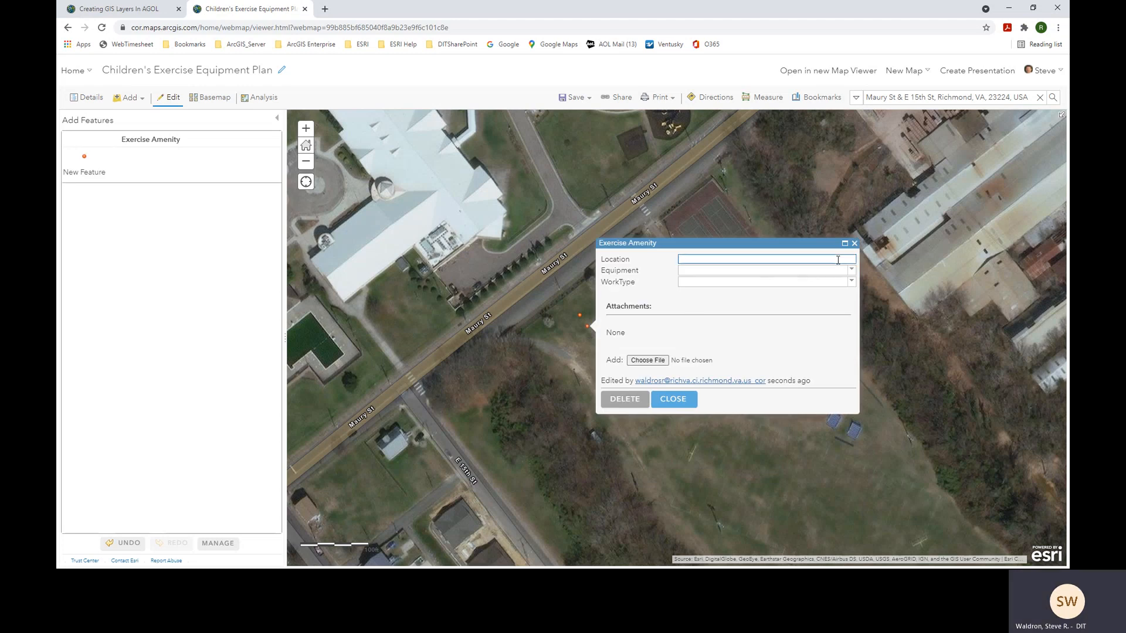
pyautogui.write('Maury Recreation Area')
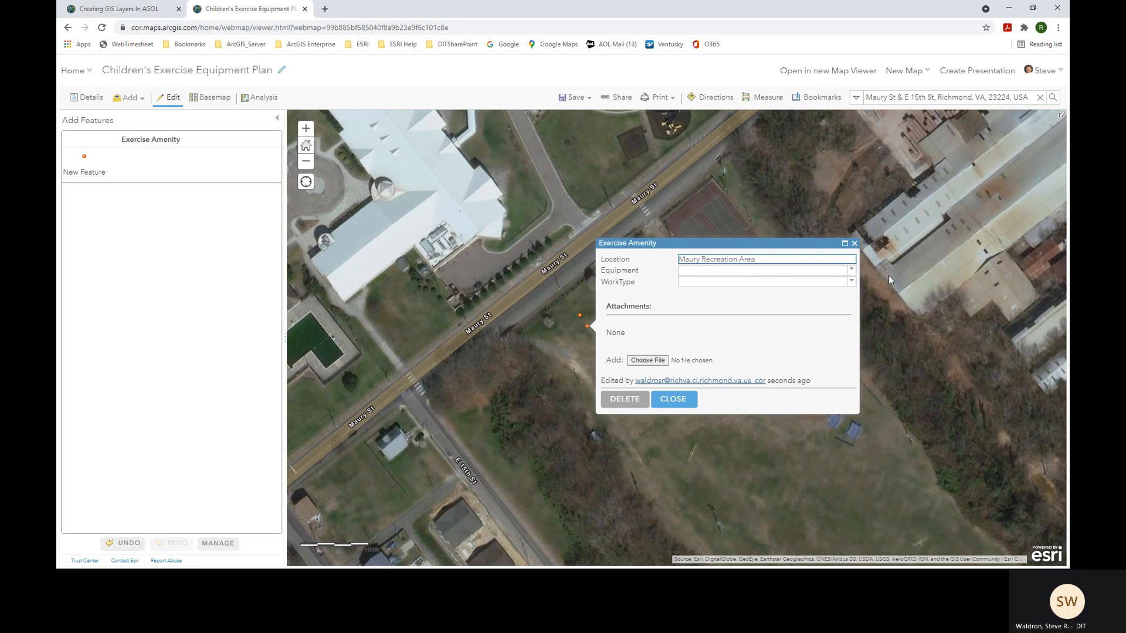
# Step: Set the second Maury Recreation Area point's Equipment to Jungle Gym and its WorkType to New, and close its attribute form
pyautogui.click(852, 271)
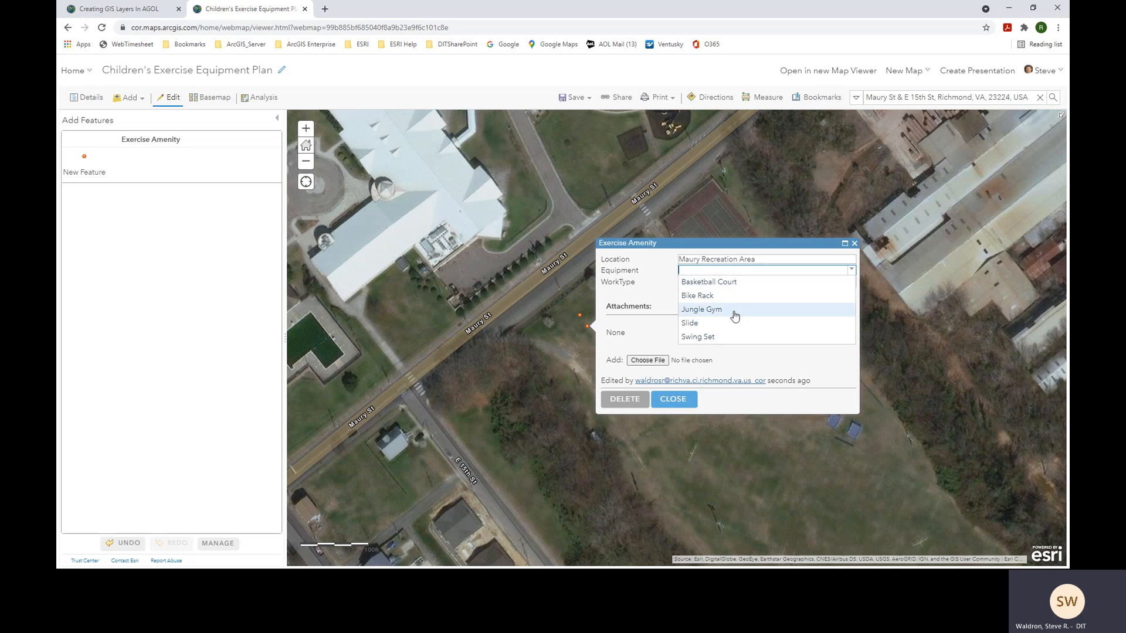
pyautogui.click(736, 314)
pyautogui.click(852, 282)
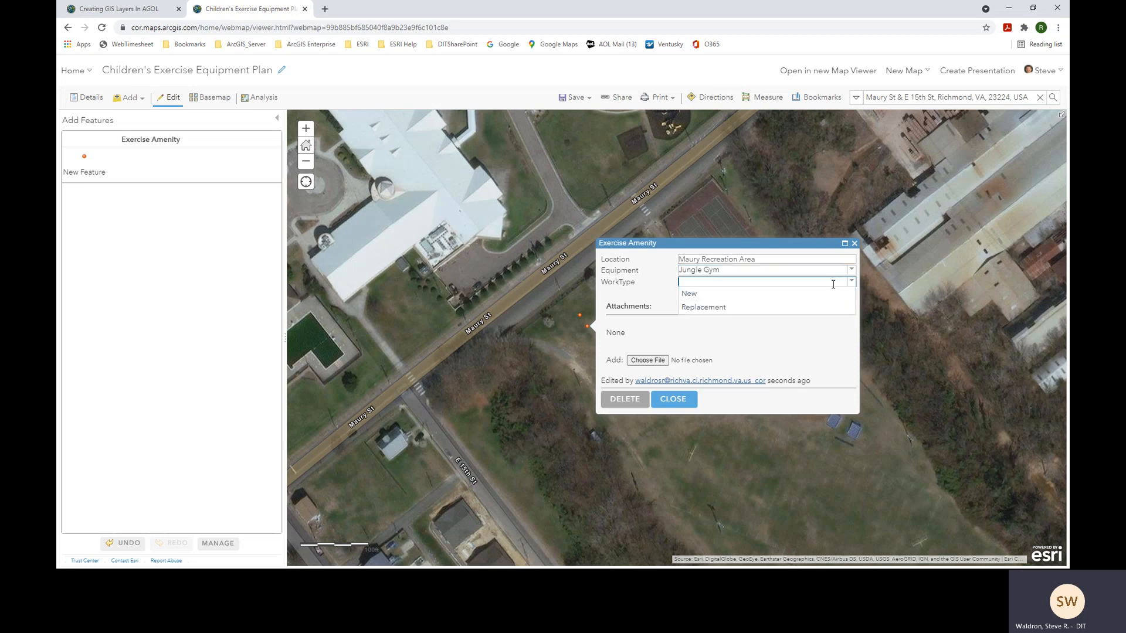
pyautogui.click(805, 297)
pyautogui.click(682, 401)
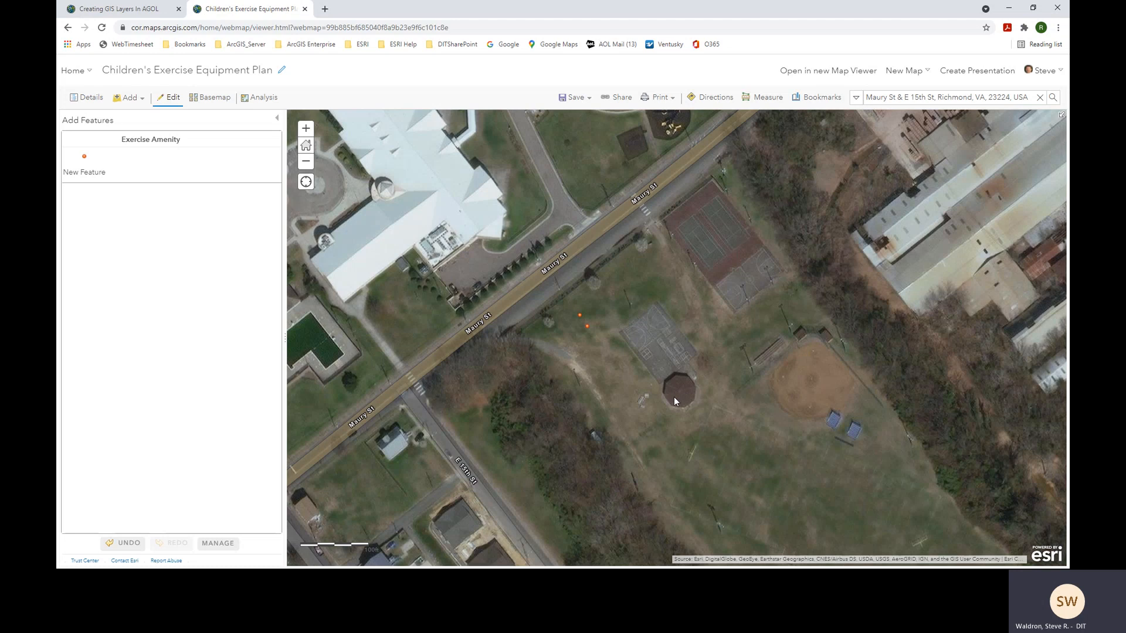
# Step: Search for woodrow ave @ clifton, dismiss the search result, and bring the grassy area north of Clifton Ave into view
pyautogui.click(1040, 97)
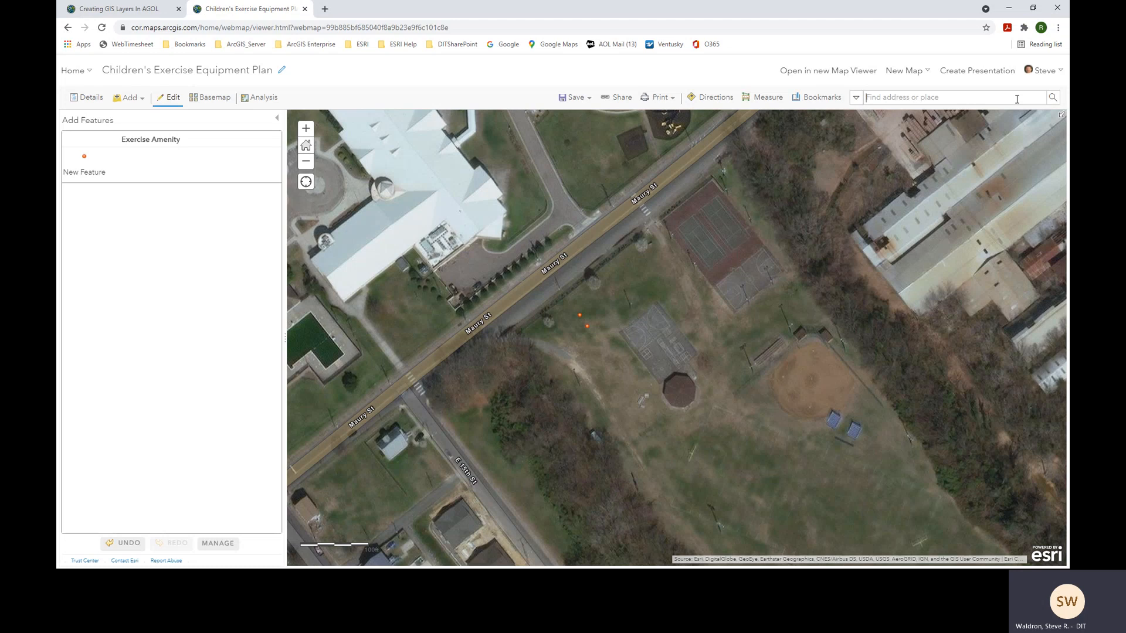
pyautogui.write('w')
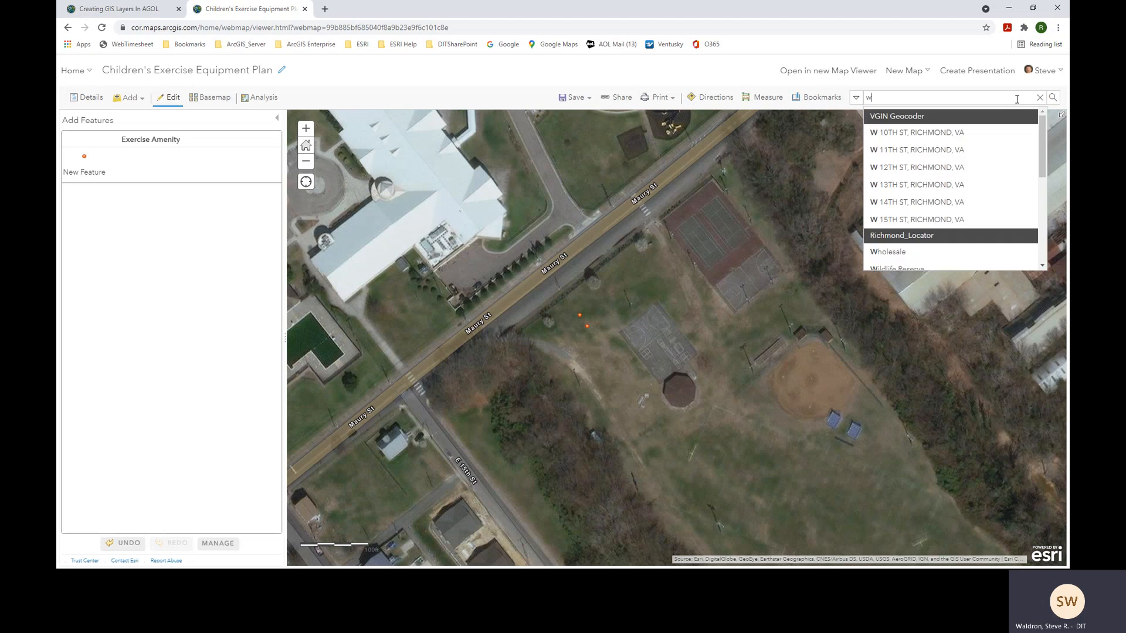
pyautogui.write('oodrow ave ')
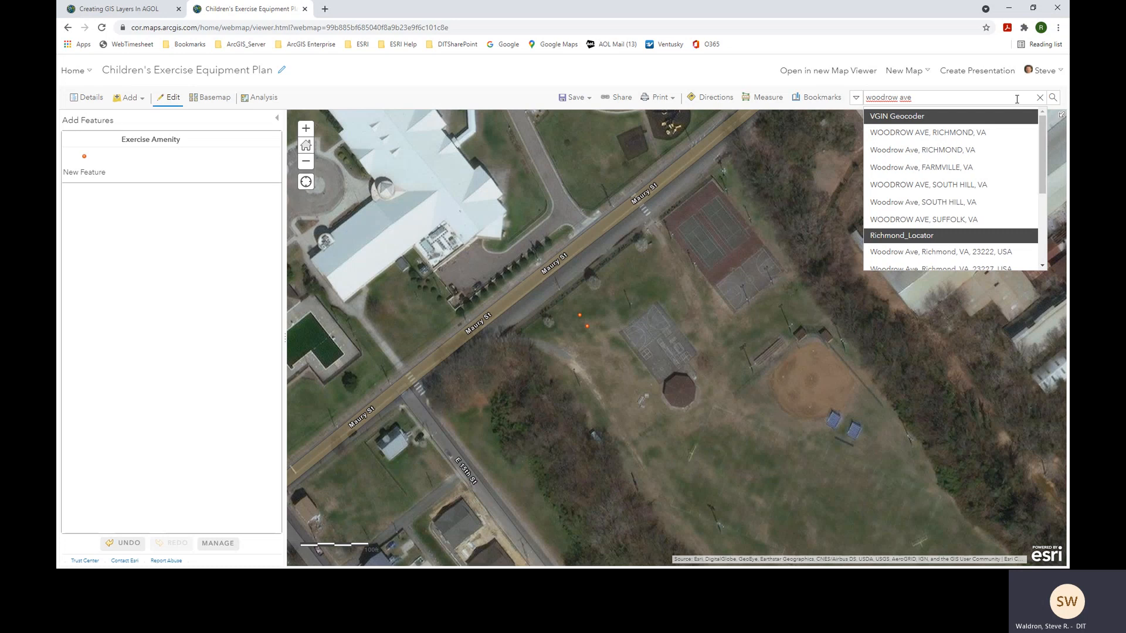
pyautogui.write('@ clifton')
pyautogui.press('Return')
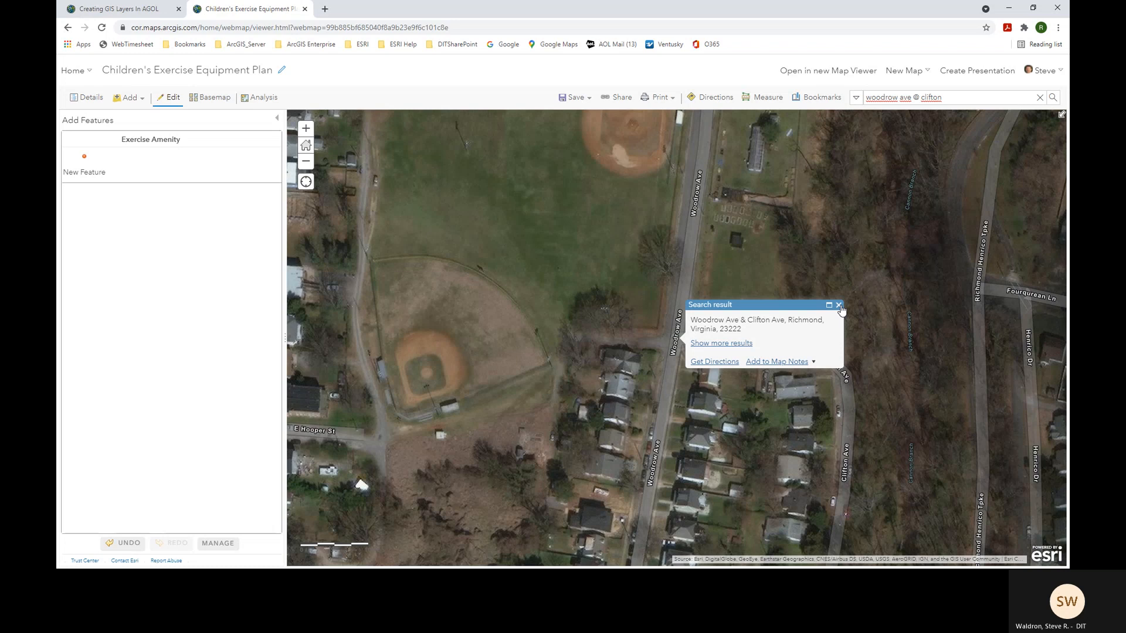
pyautogui.click(839, 305)
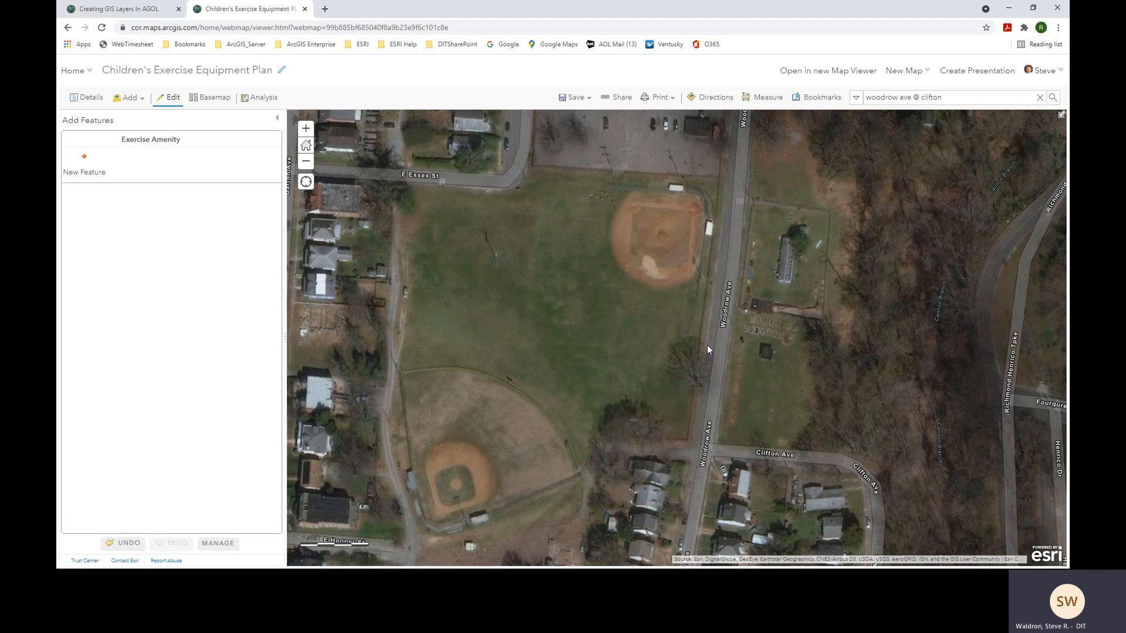
pyautogui.moveTo(751, 386); pyautogui.dragTo(669, 289)
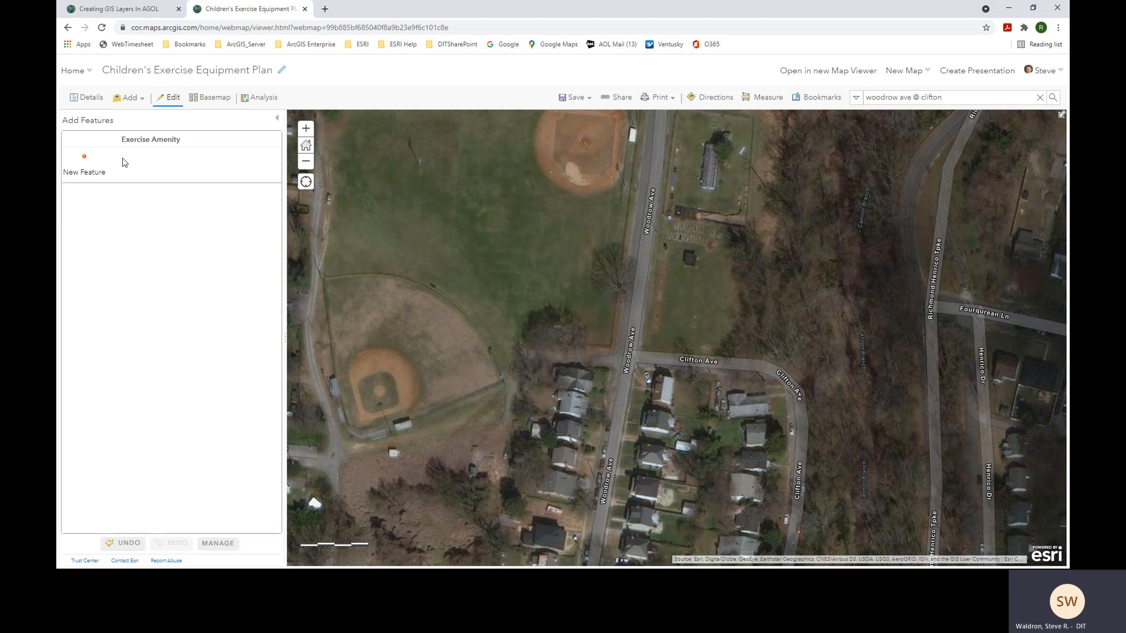
# Step: Add an Exercise Amenity point on the grass northeast of Woodrow Ave and Clifton Ave, with the Location Northern Barton Heights
pyautogui.click(86, 160)
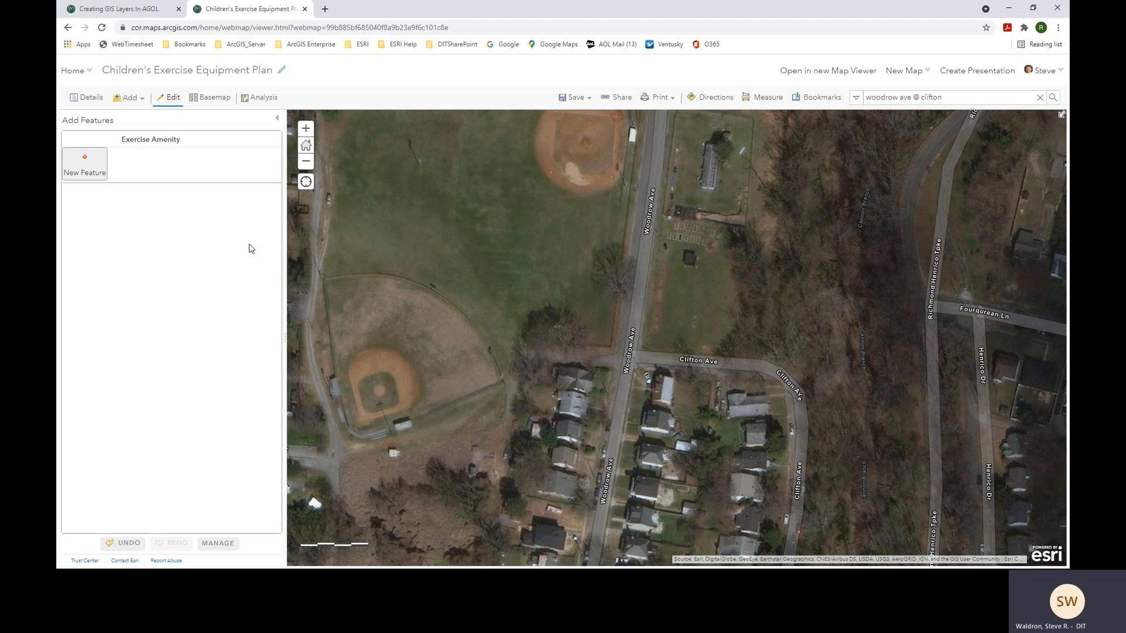
pyautogui.click(685, 301)
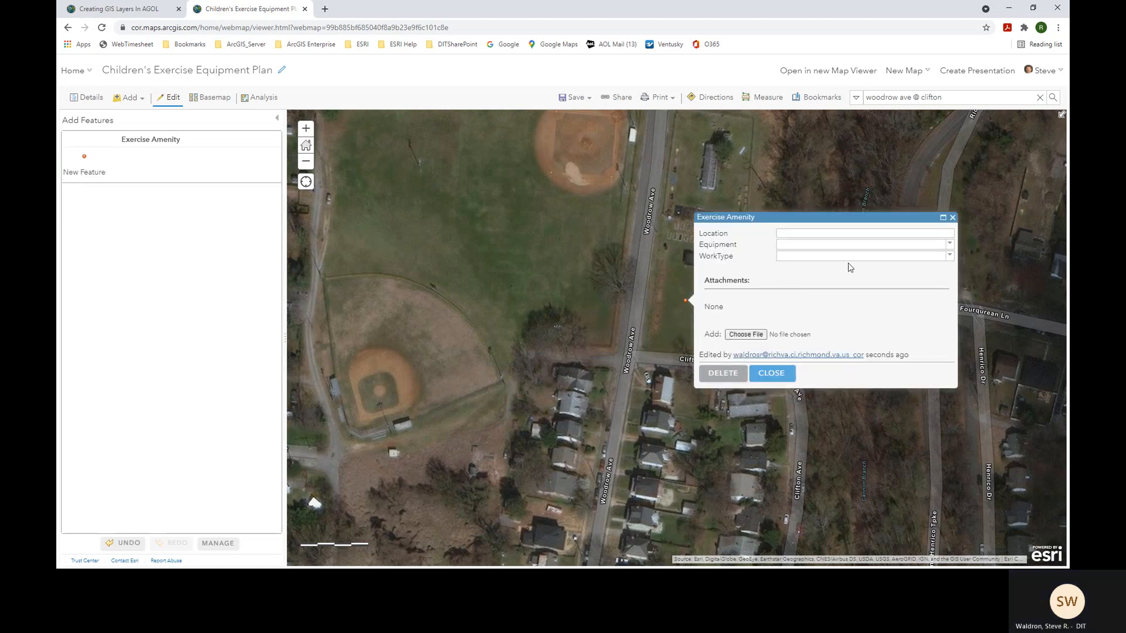
pyautogui.click(876, 234)
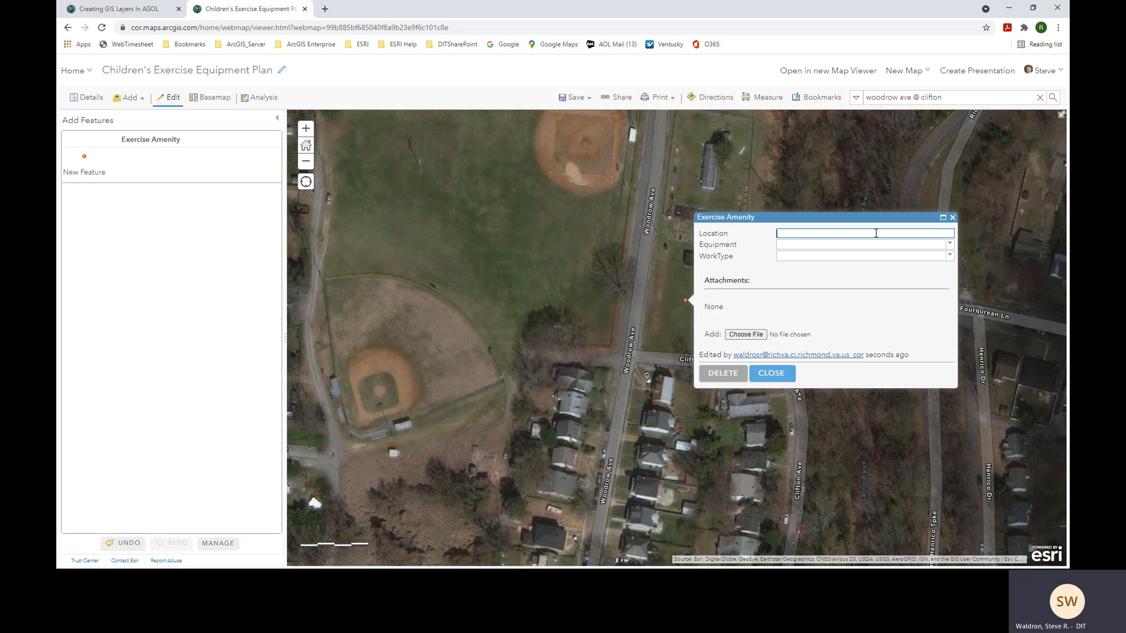
pyautogui.write('Northern Barton Heights')
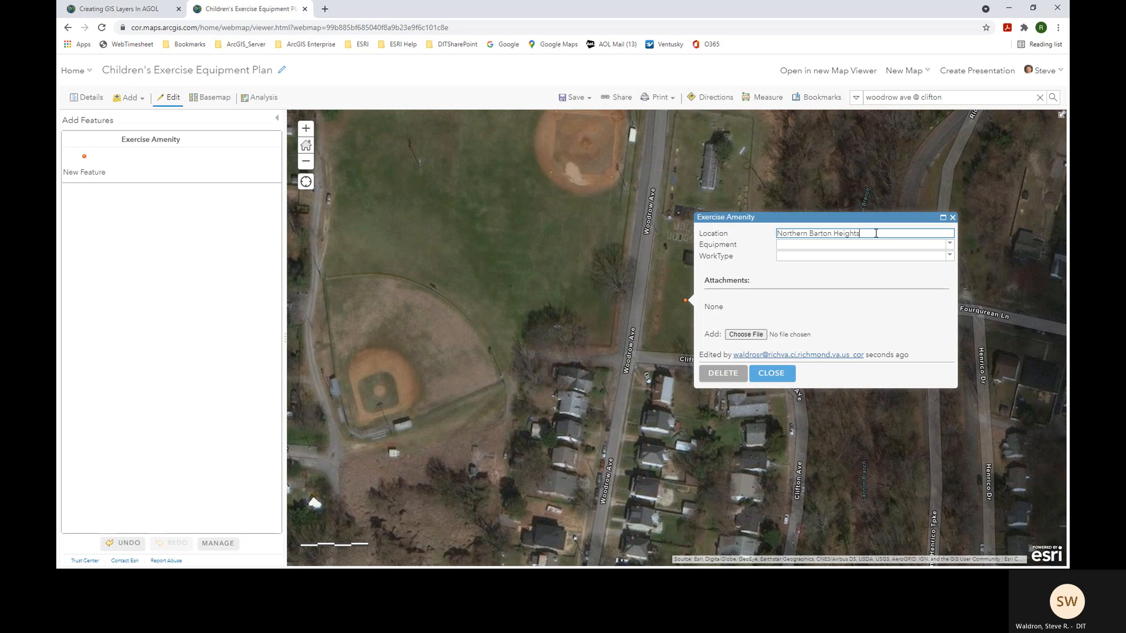
# Step: Set the Northern Barton Heights point's Equipment to Basketball Court and its WorkType to New, and close its attribute form
pyautogui.click(949, 246)
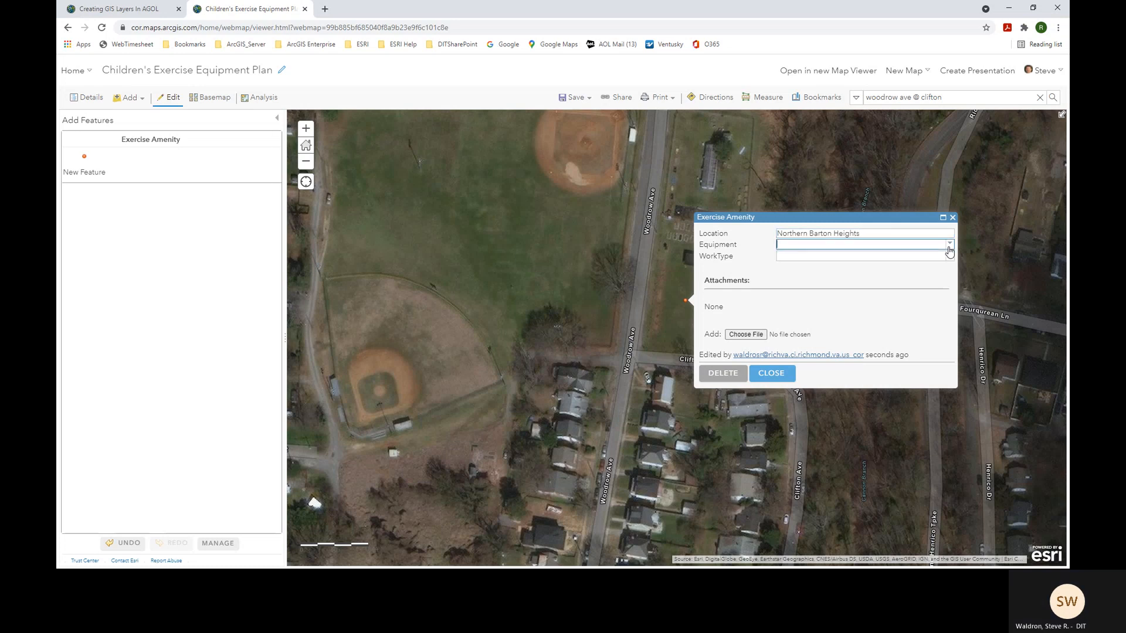
pyautogui.click(949, 246)
pyautogui.click(831, 256)
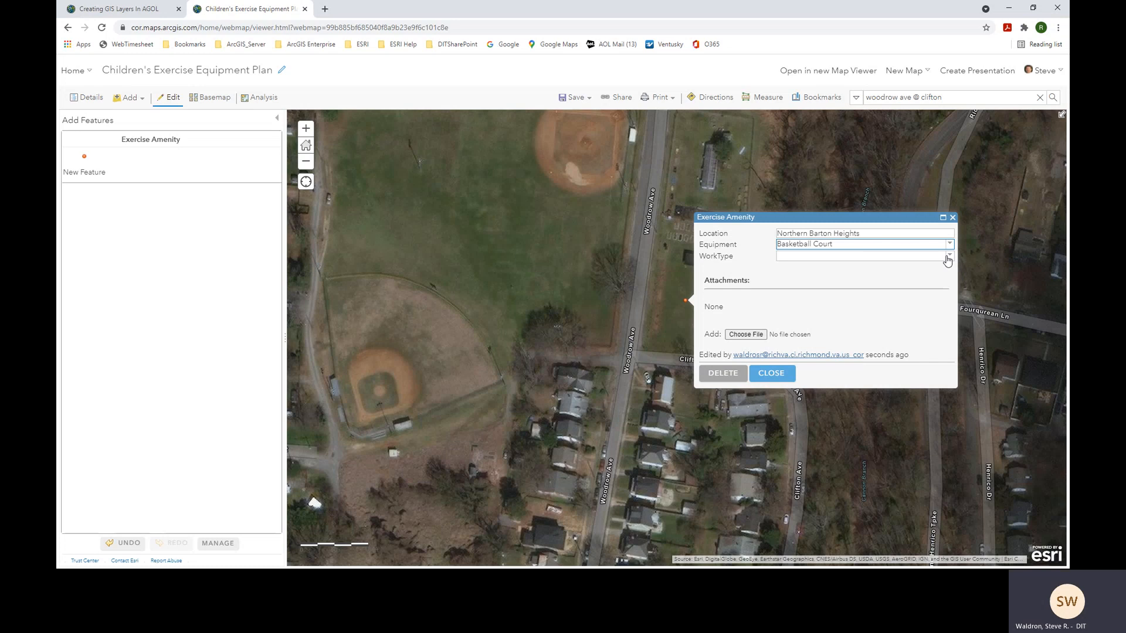
pyautogui.click(949, 258)
pyautogui.click(815, 268)
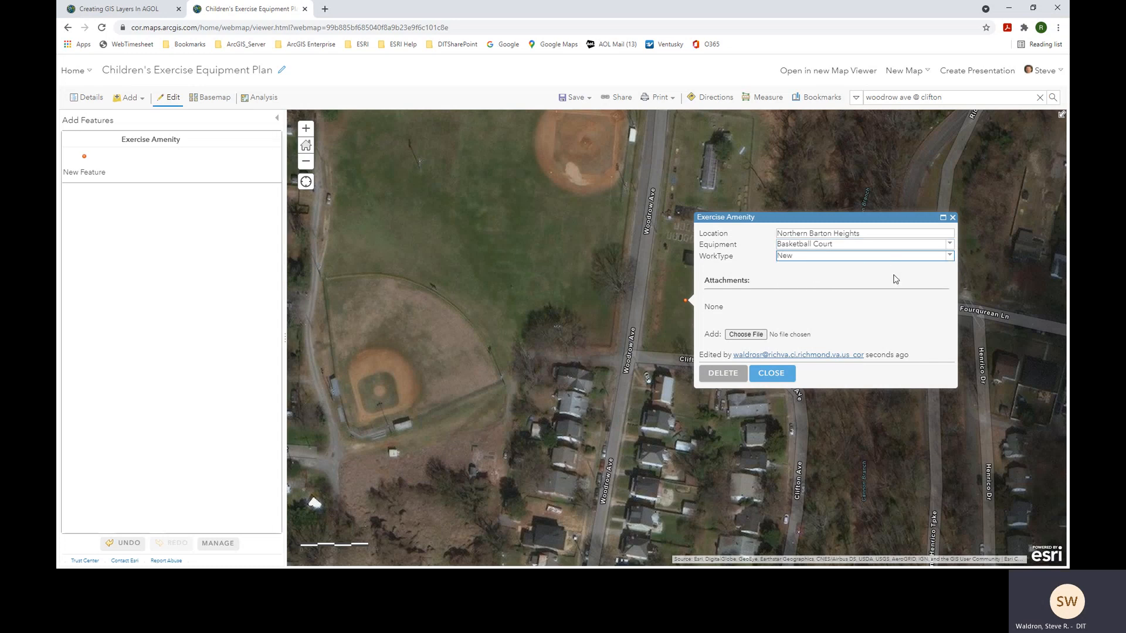
pyautogui.click(773, 375)
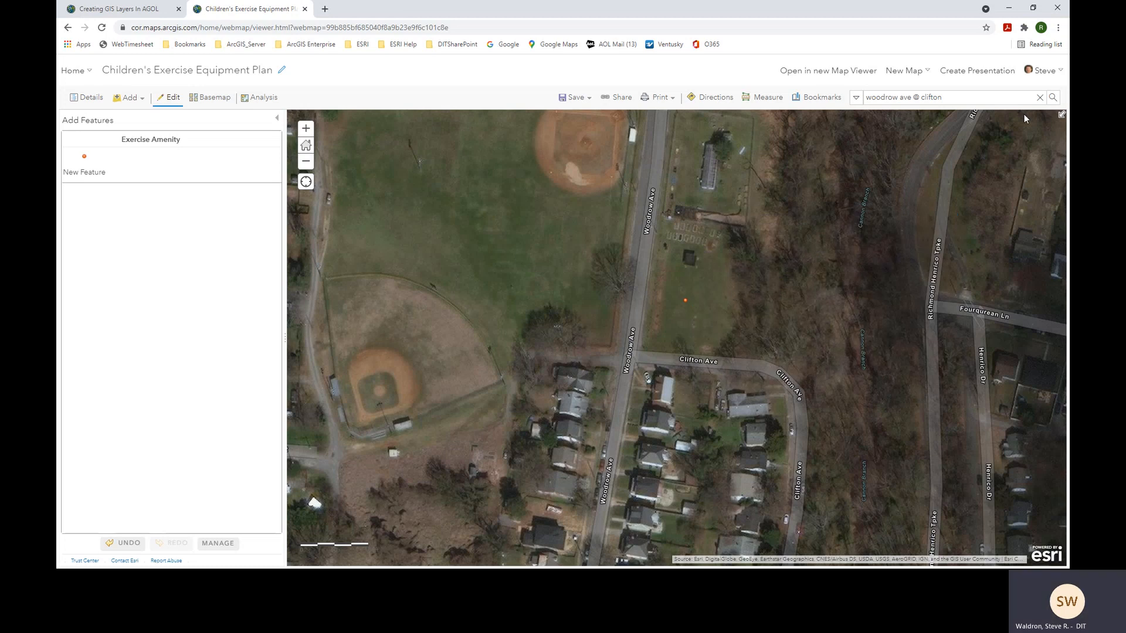
# Step: Search all locators for the intersection n thompson @ hanover ave
pyautogui.click(1040, 98)
pyautogui.write('n th')
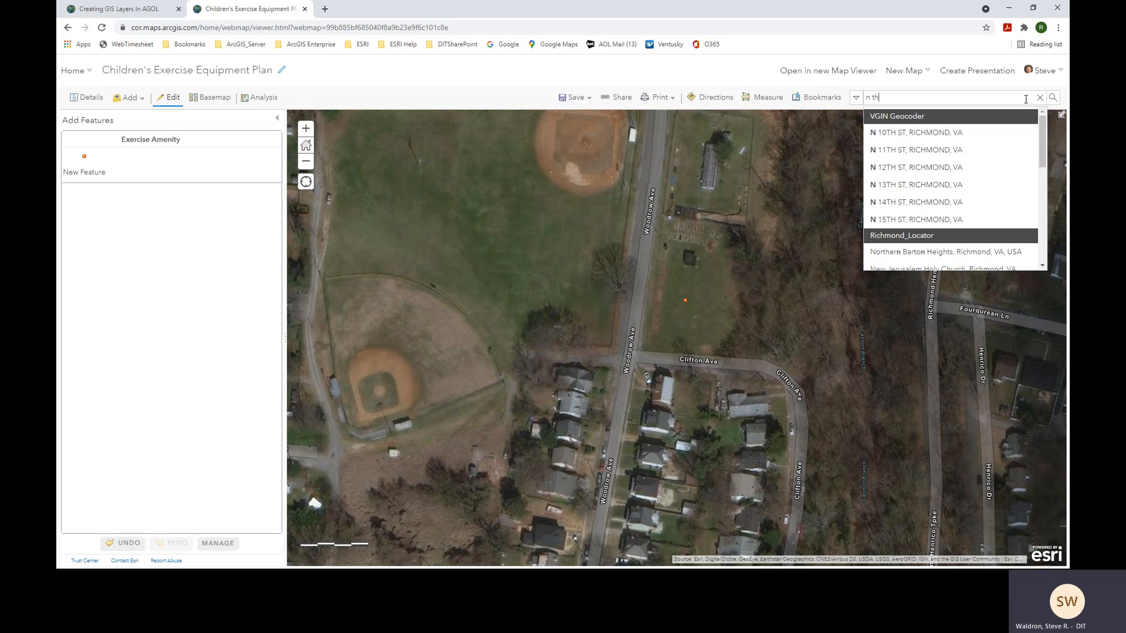
pyautogui.write('ompson')
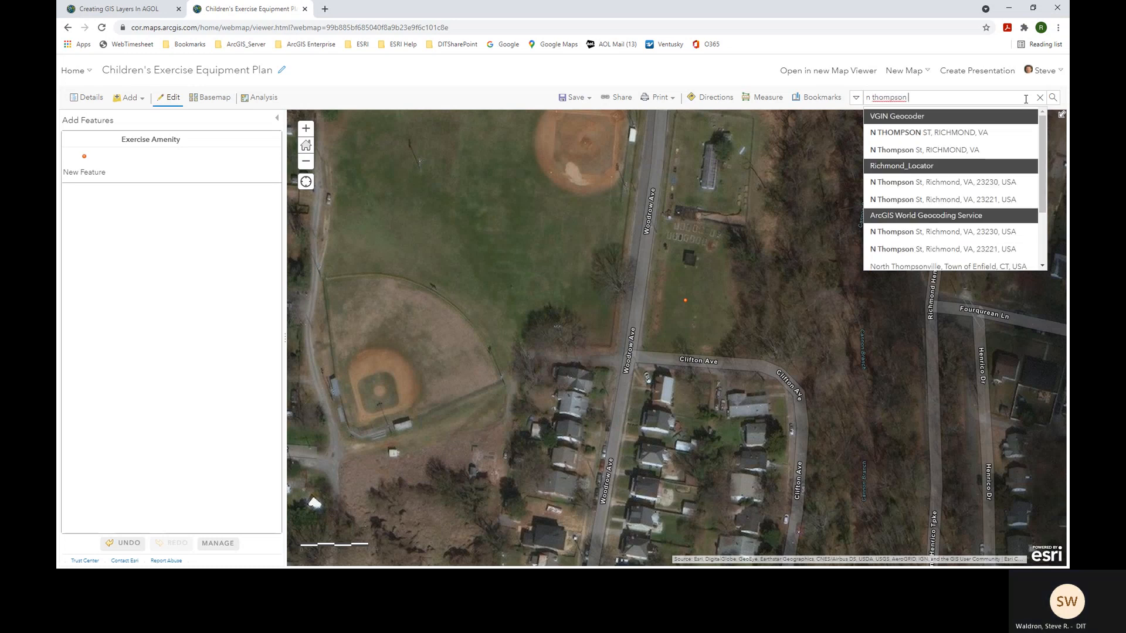
pyautogui.write(' @')
pyautogui.write(' hanover')
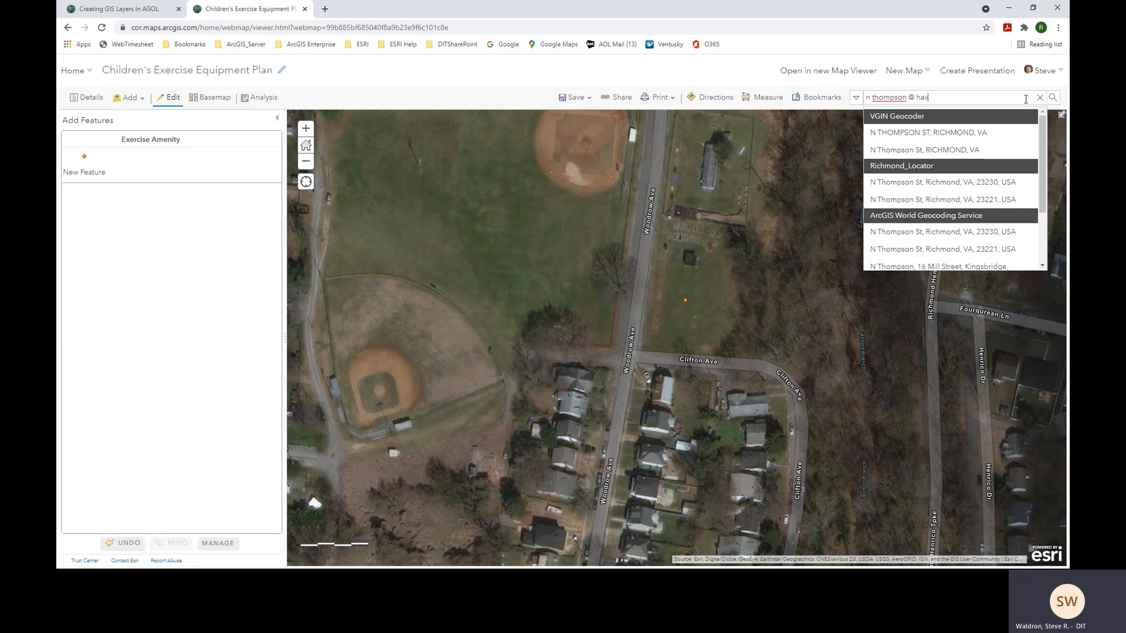
pyautogui.write(' ave')
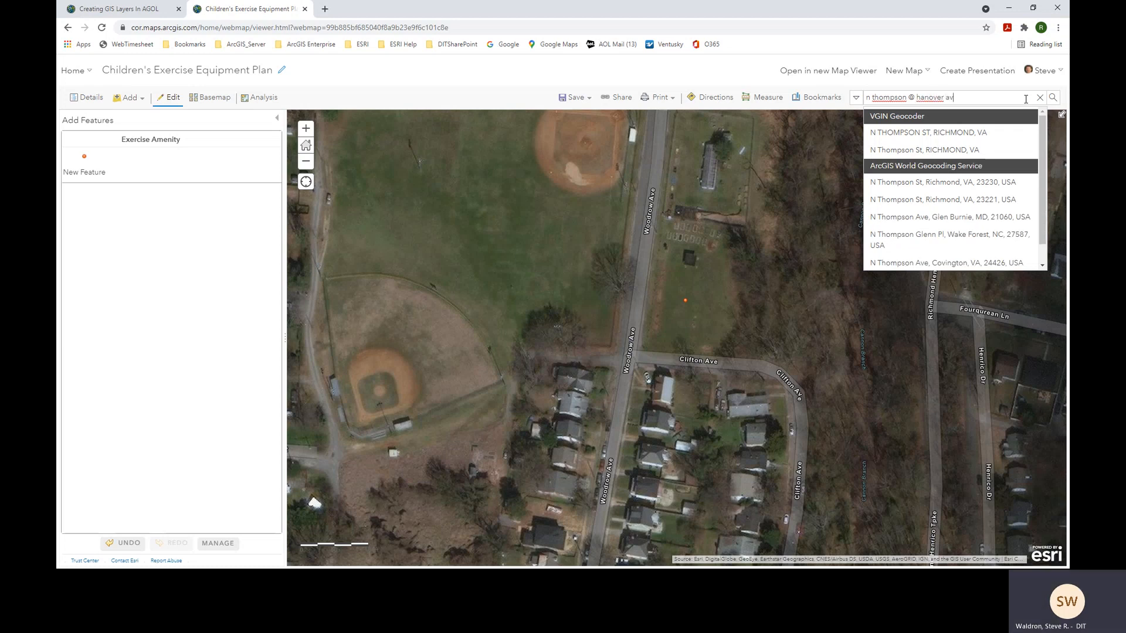
pyautogui.press('Return')
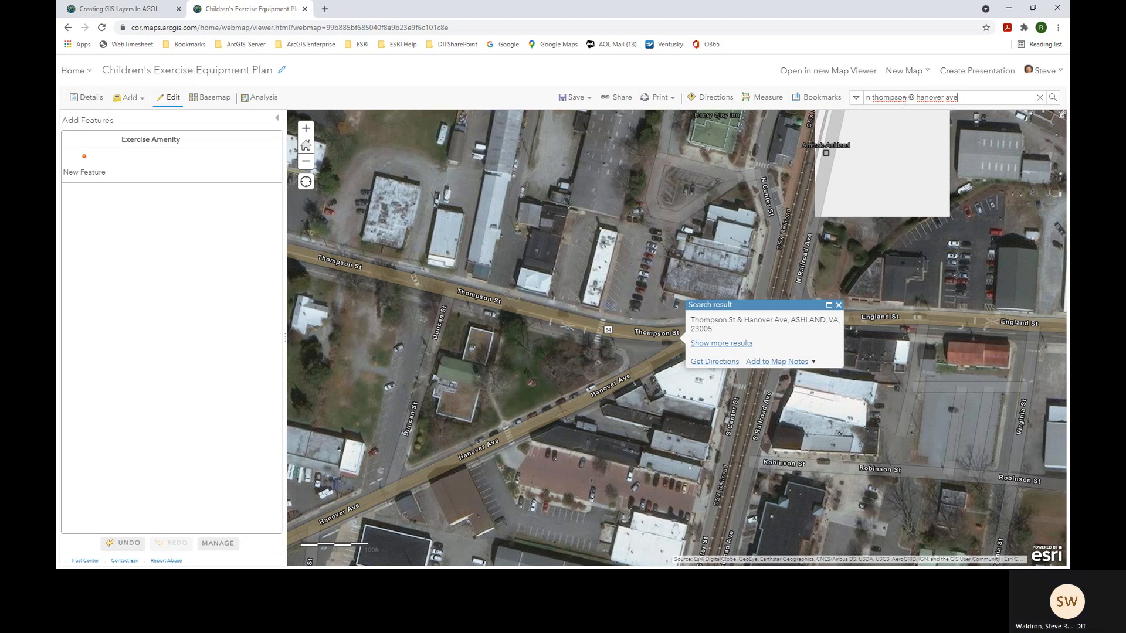
# Step: Repeat the intersection search using only Richmond_Locator, dismiss the result, and bring the playground northwest of N Thompson St into close view
pyautogui.click(857, 98)
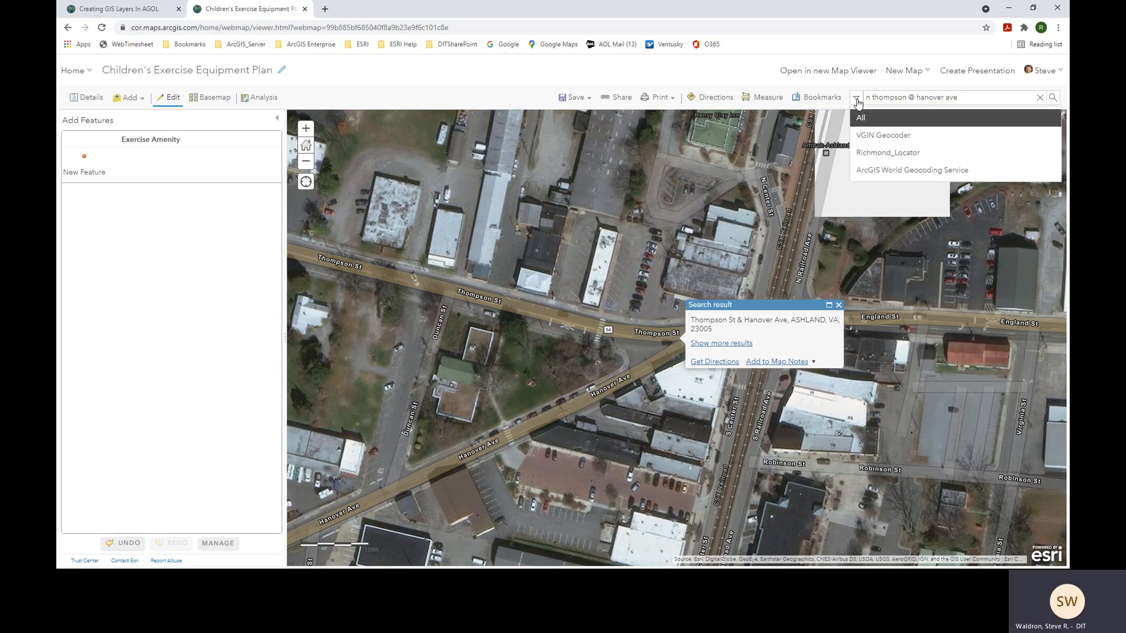
pyautogui.click(882, 154)
pyautogui.click(997, 98)
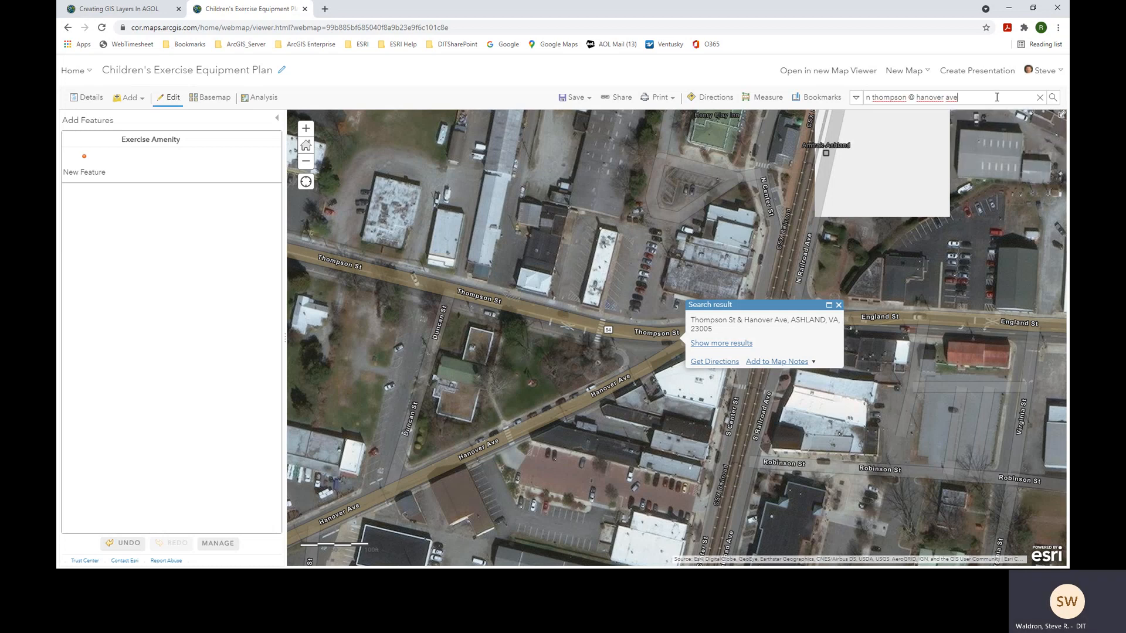
pyautogui.press('Return')
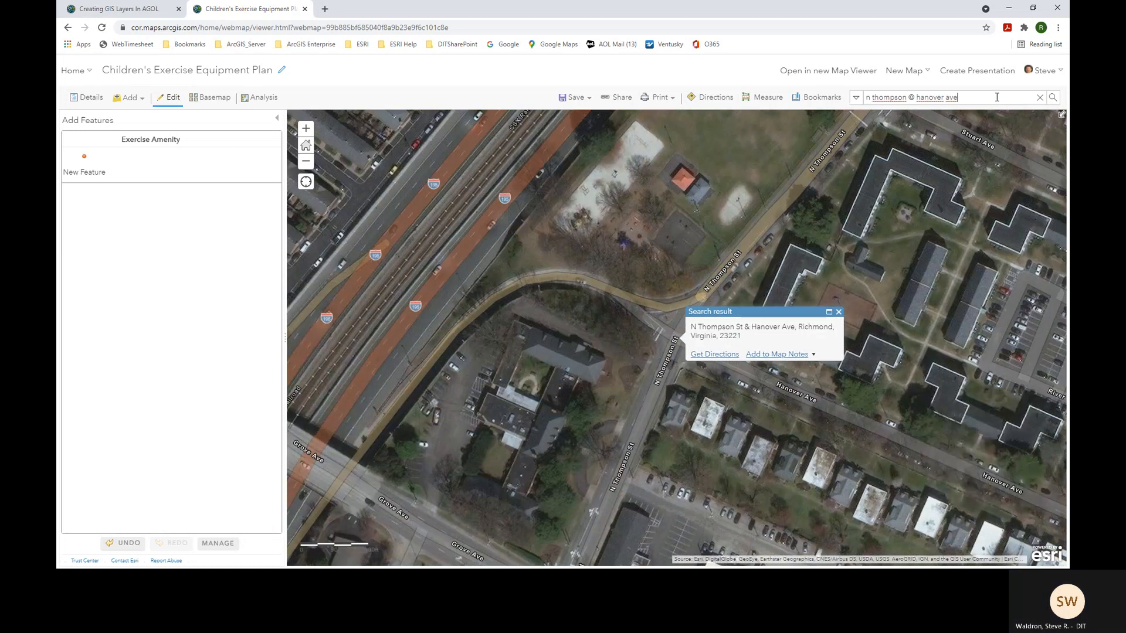
pyautogui.click(839, 312)
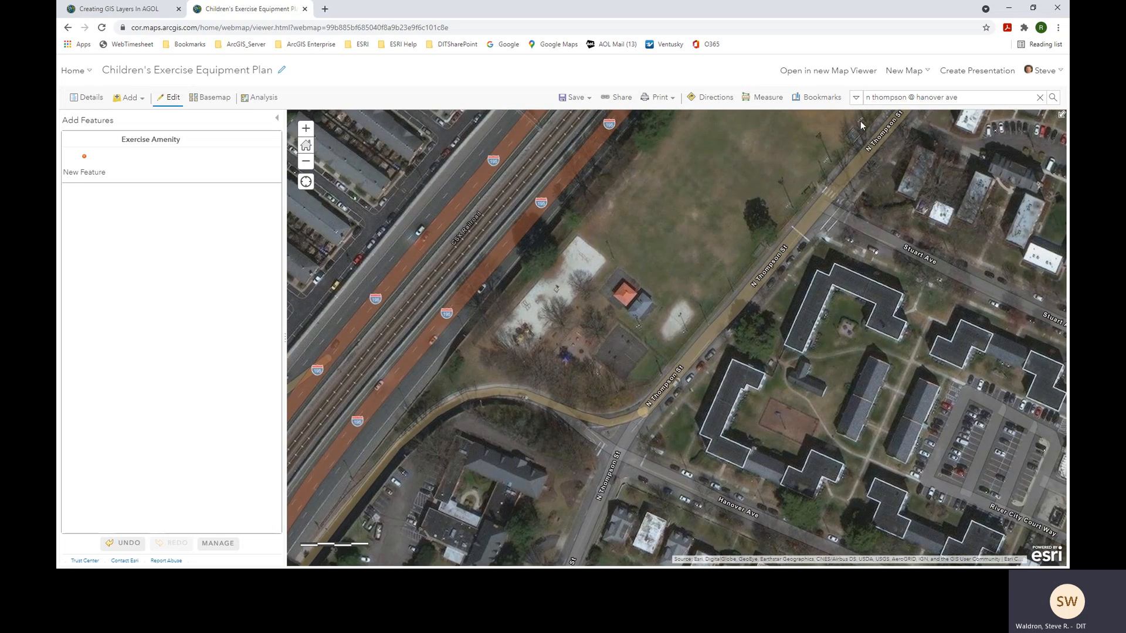
pyautogui.moveTo(831, 240); pyautogui.dragTo(847, 204)
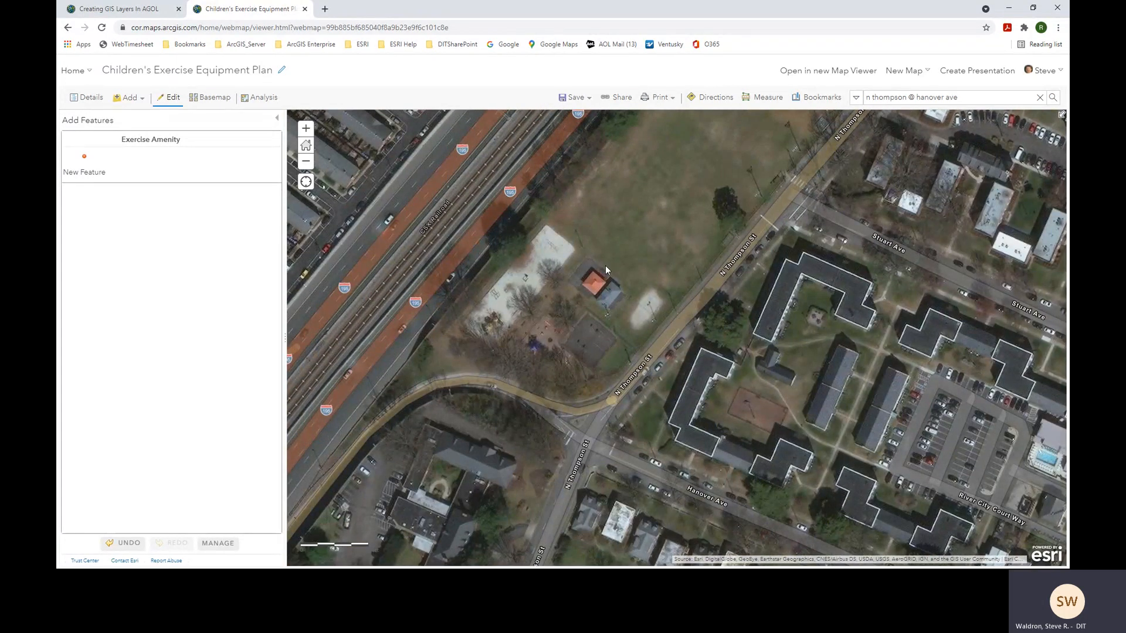
pyautogui.scroll(1, 587, 336)
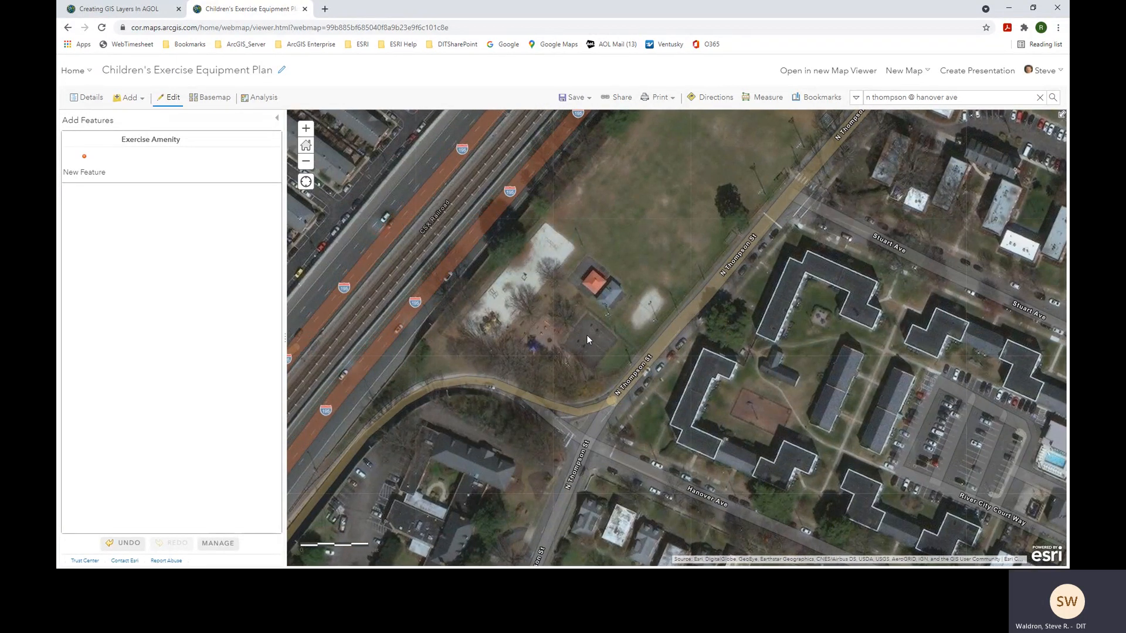
pyautogui.moveTo(576, 312); pyautogui.dragTo(669, 394)
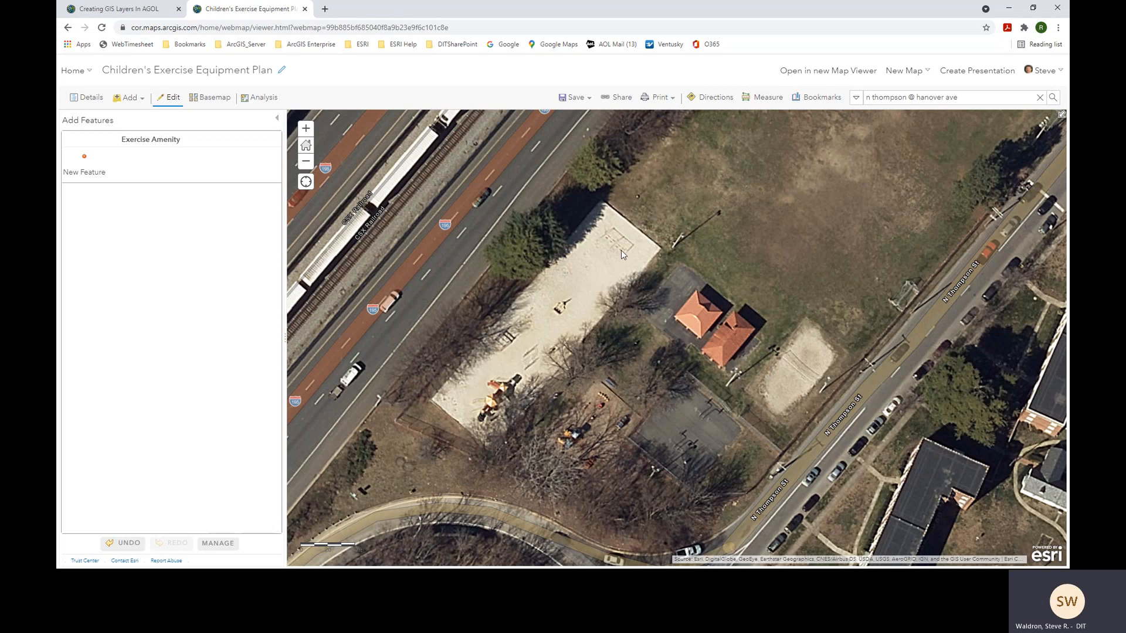
# Step: Add an Exercise Amenity point on the north end of the sandy playground northwest of N Thompson St, with the Location Humphrey Calder
pyautogui.click(85, 160)
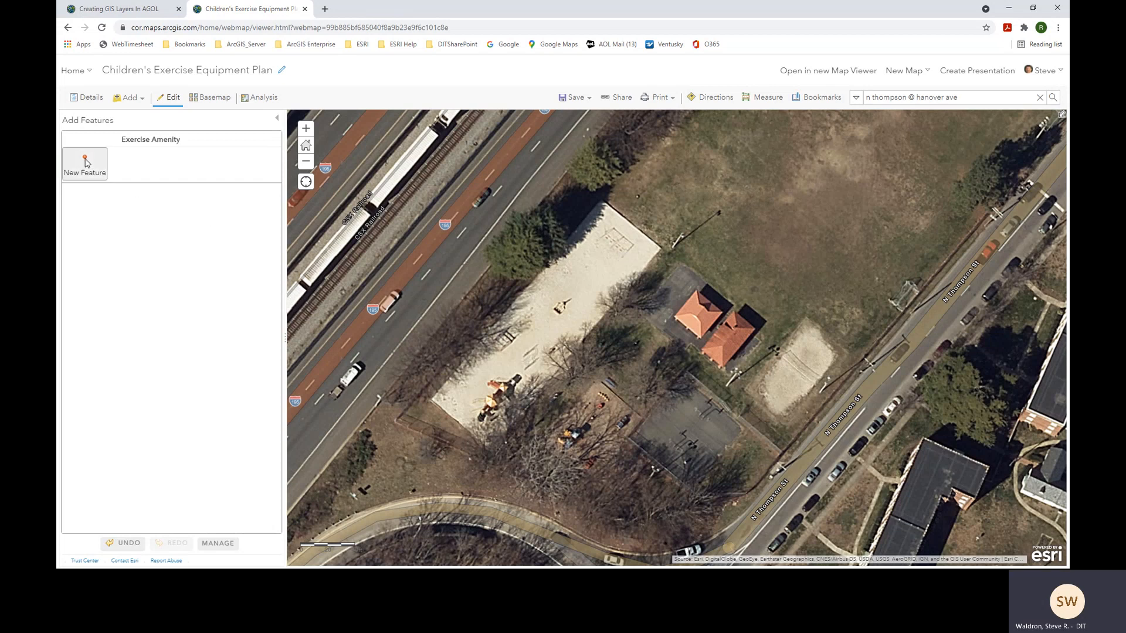
pyautogui.click(612, 247)
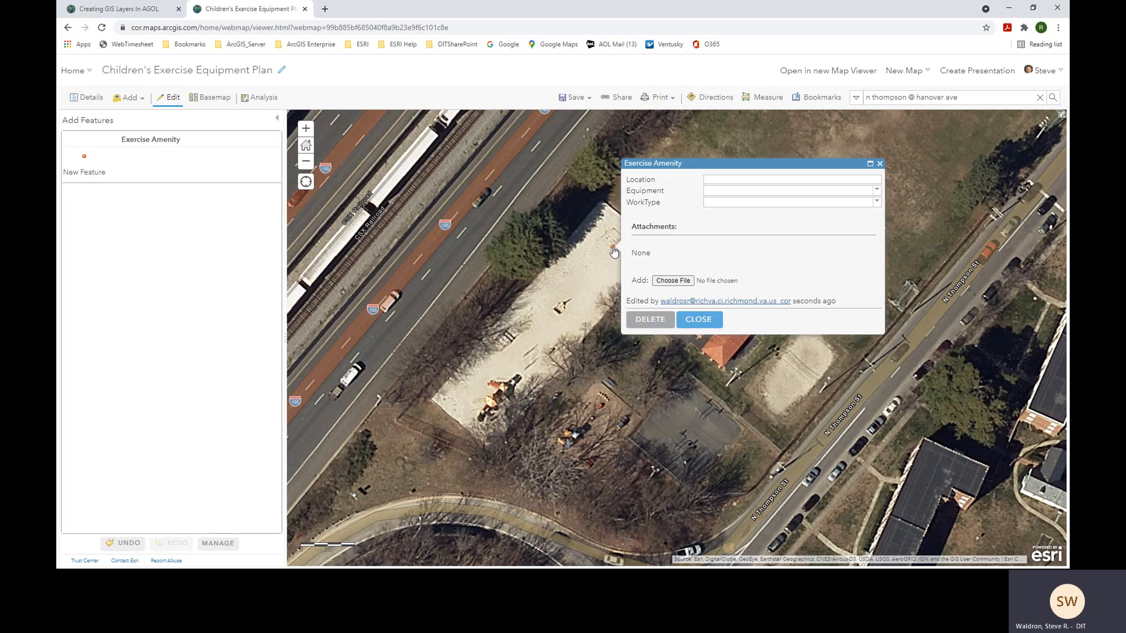
pyautogui.click(725, 184)
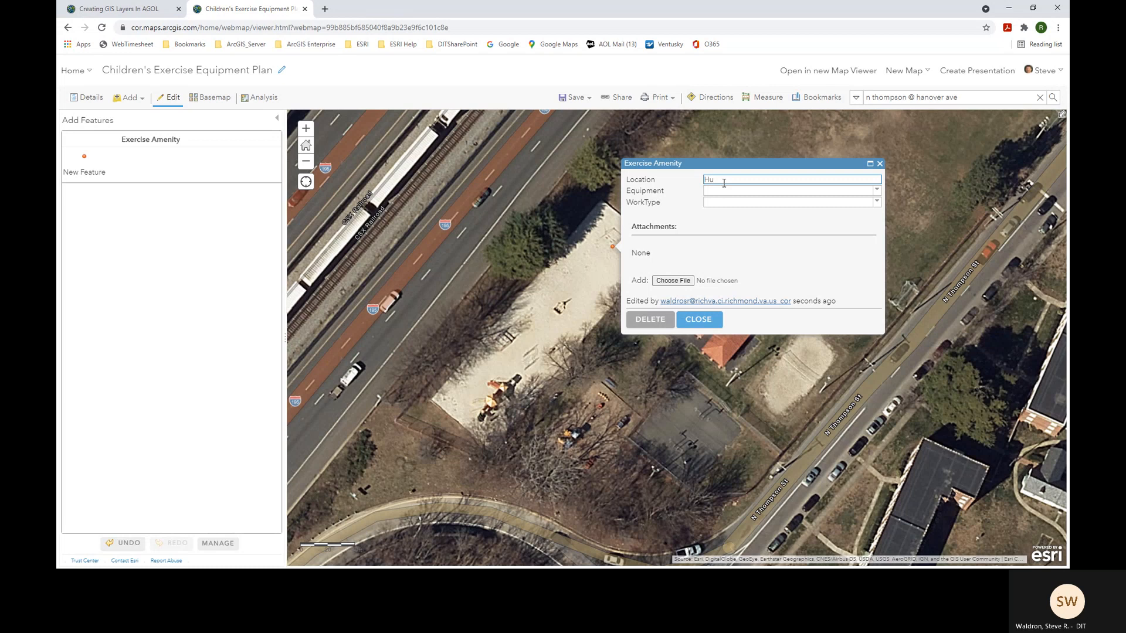
pyautogui.write('Humphrey Calder')
# Step: Set the Humphrey Calder point's Equipment to Swing Set and its WorkType to Replacement, and close its attribute form
pyautogui.click(877, 191)
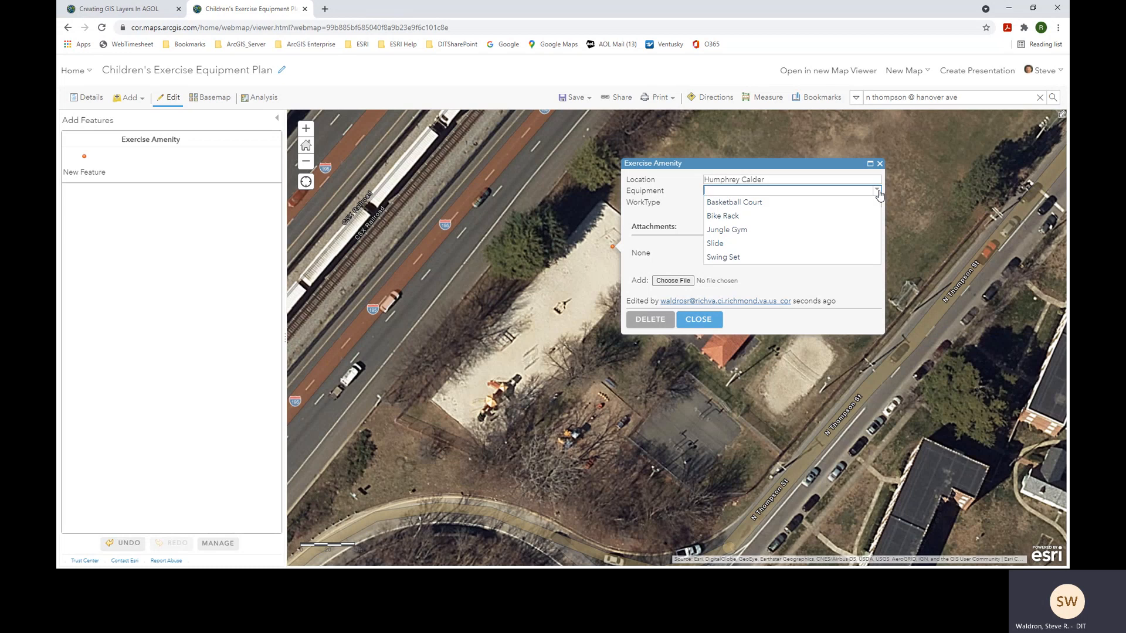
pyautogui.click(733, 258)
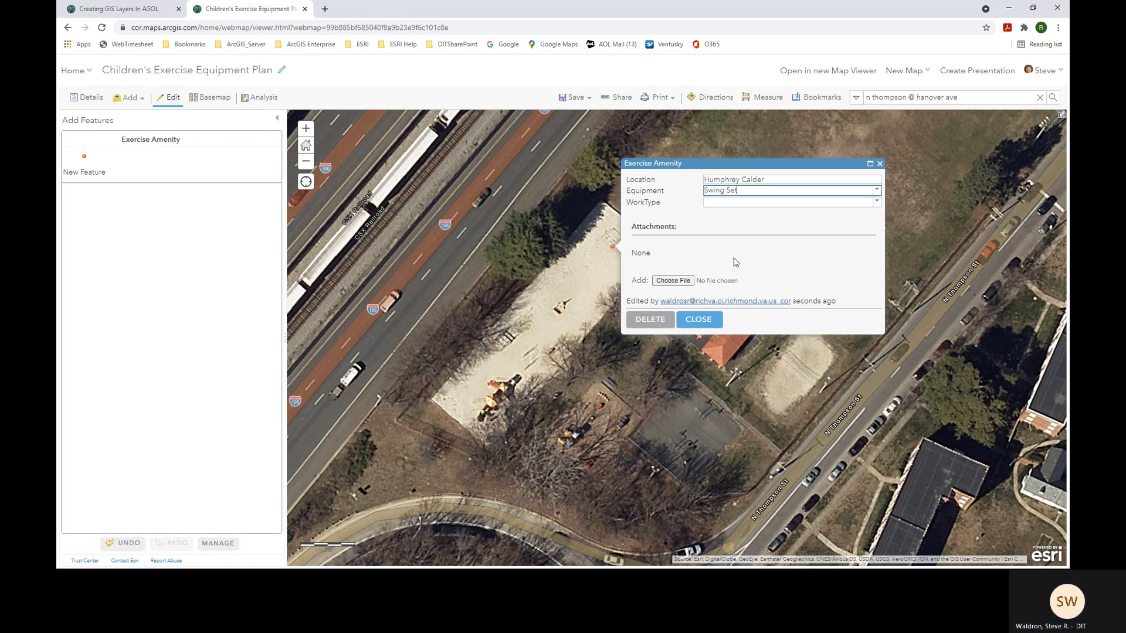
pyautogui.click(876, 201)
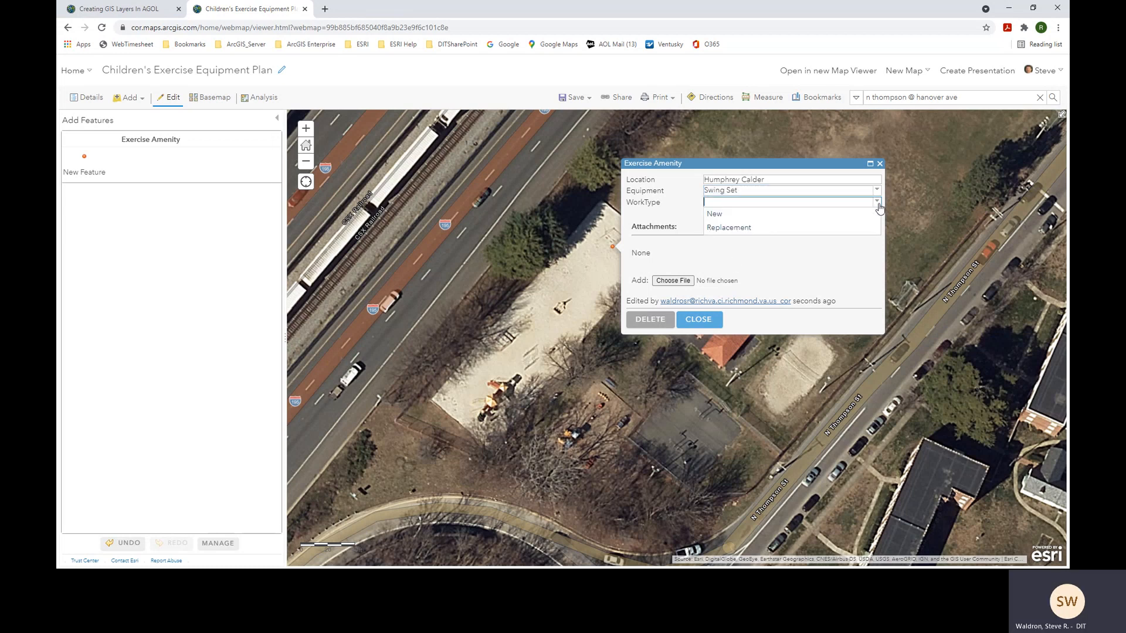
pyautogui.click(739, 232)
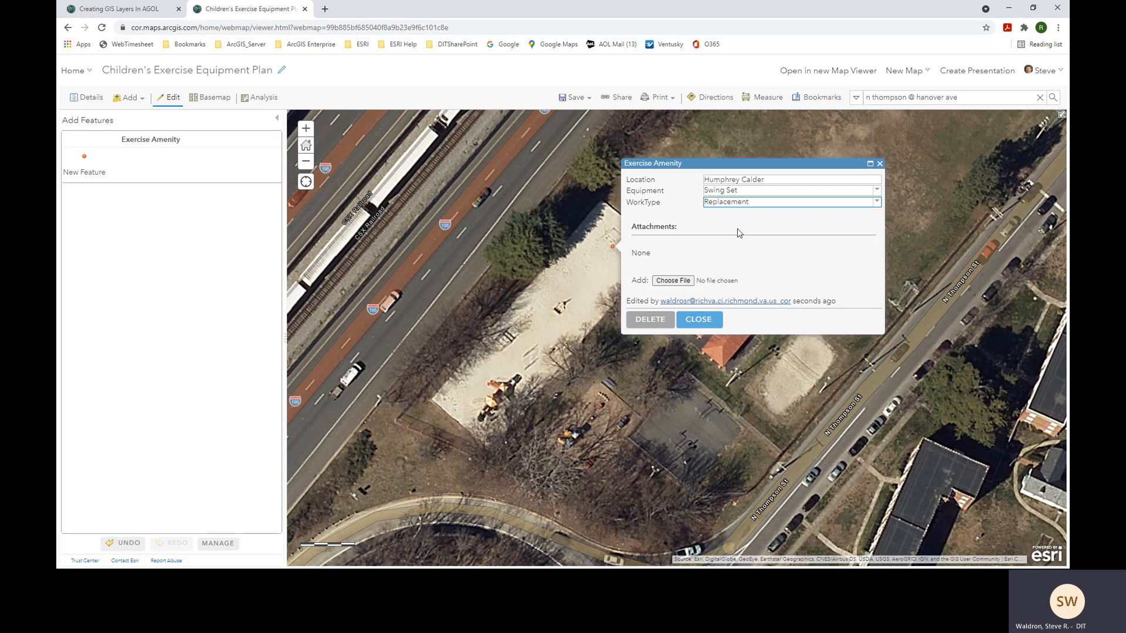
pyautogui.click(698, 320)
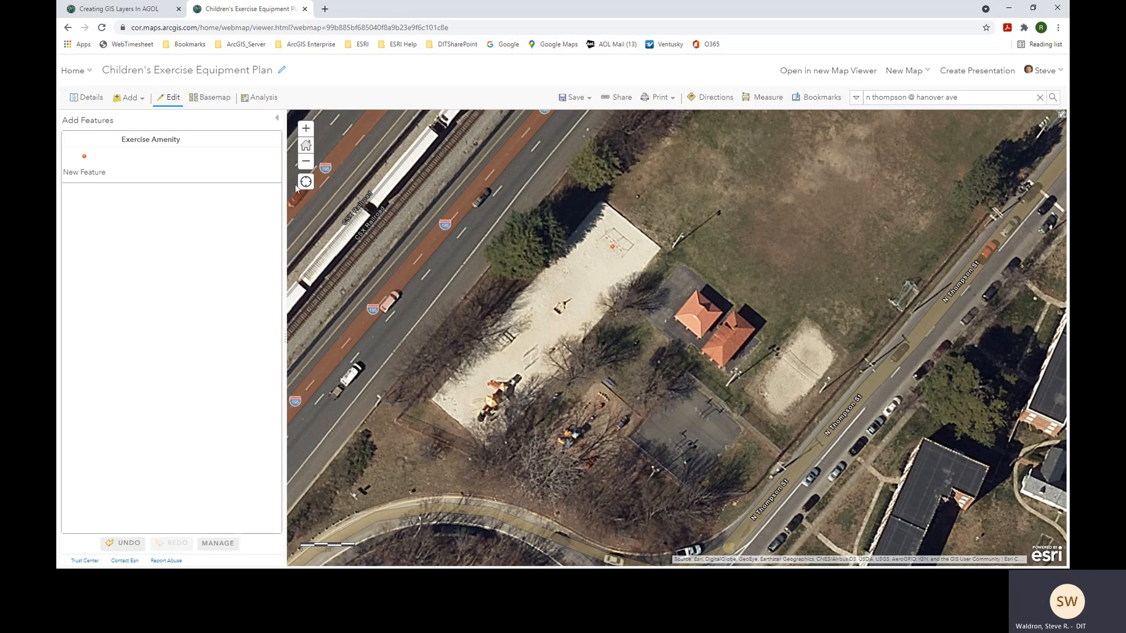
# Step: Leave editing mode and switch the basemap to Light Gray Canvas
pyautogui.click(173, 100)
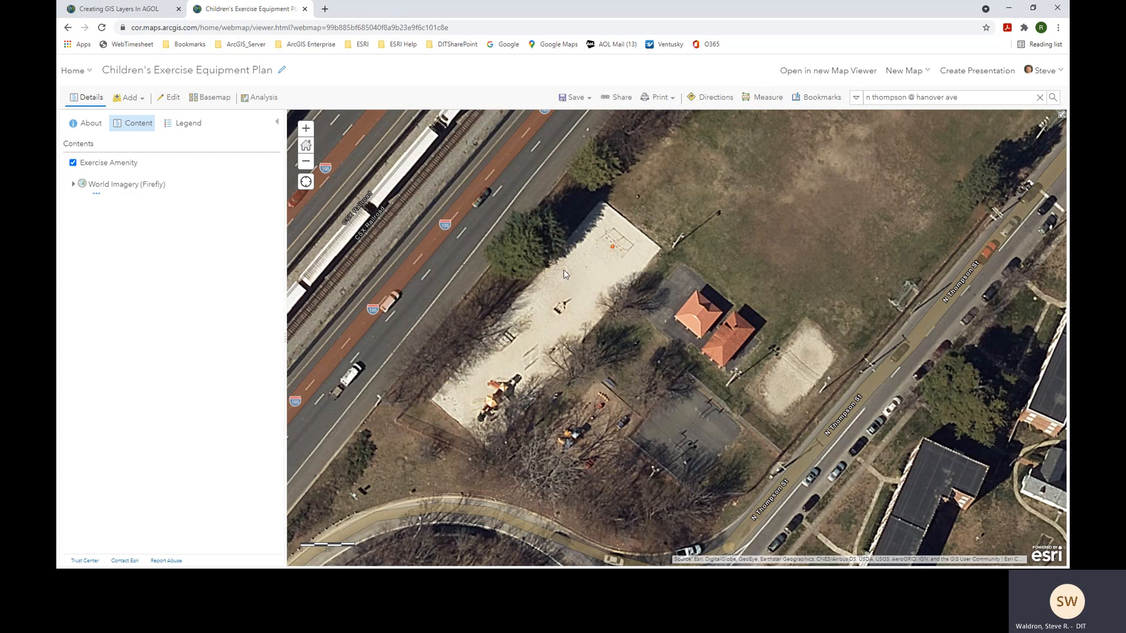
pyautogui.moveTo(100, 154)
pyautogui.click(215, 100)
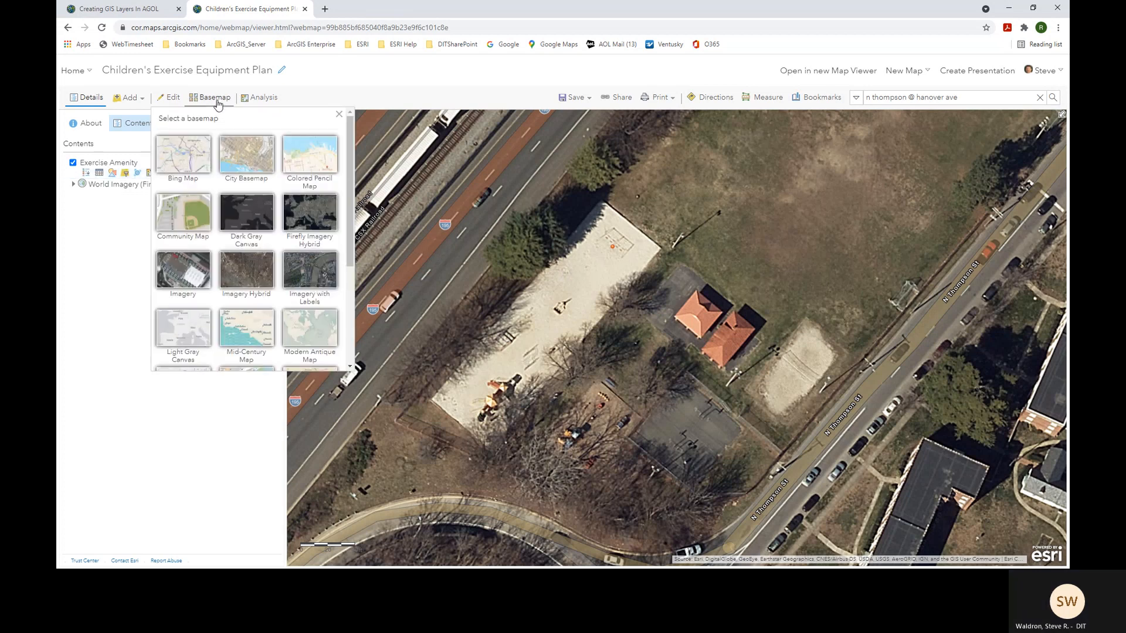
pyautogui.click(183, 334)
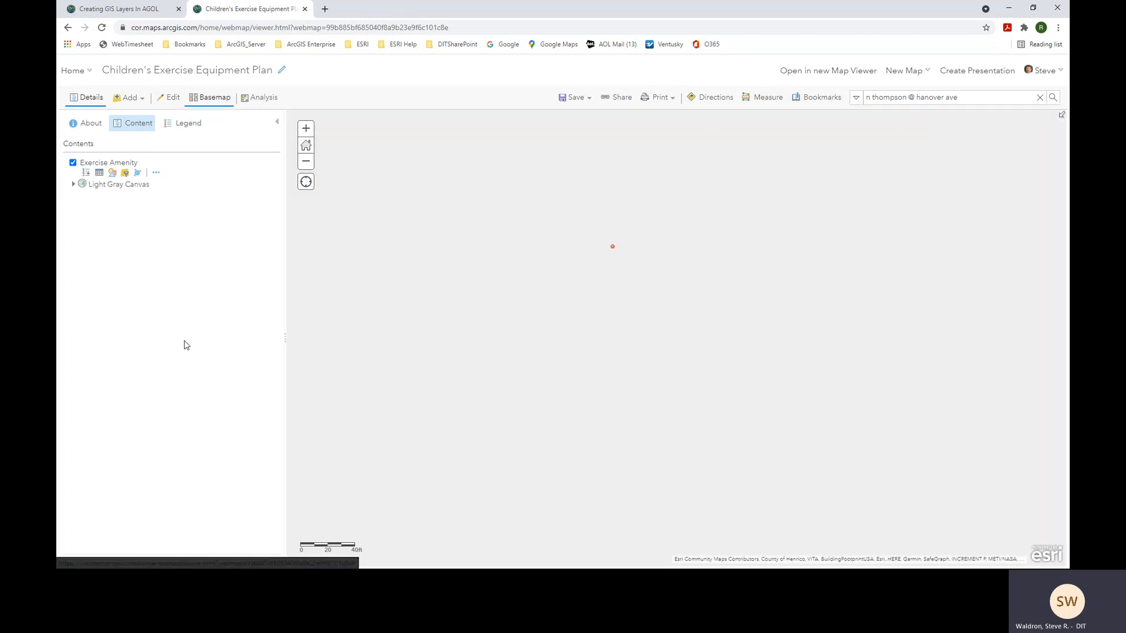
# Step: Examine how the Exercise Amenity points are distributed across the whole Richmond area
pyautogui.click(305, 162)
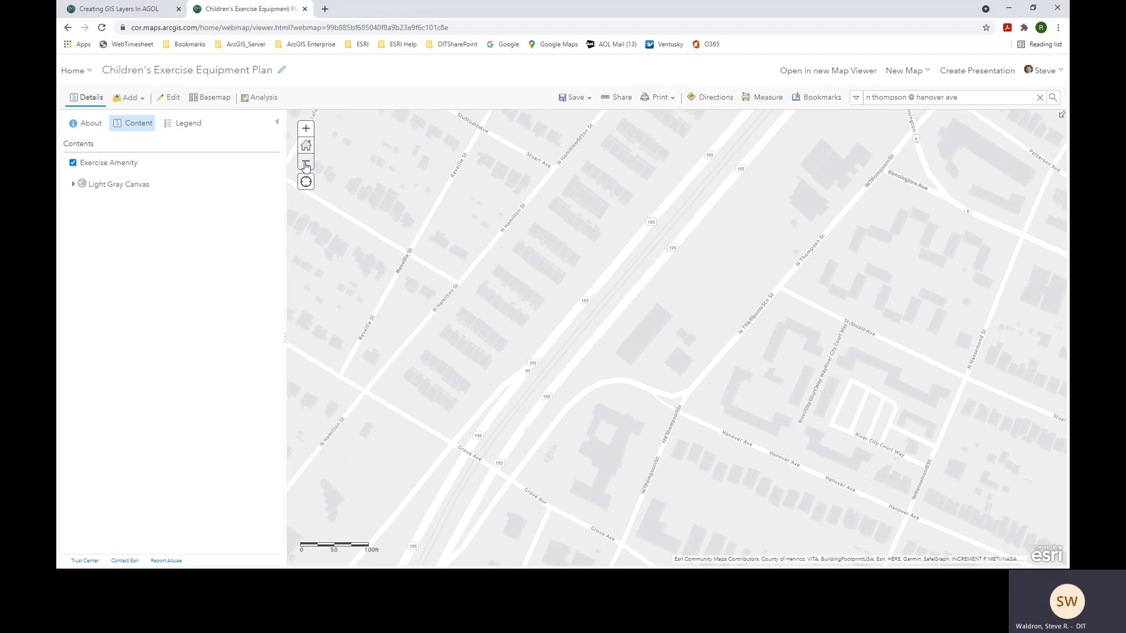
pyautogui.click(305, 166)
pyautogui.moveTo(864, 381); pyautogui.dragTo(623, 381)
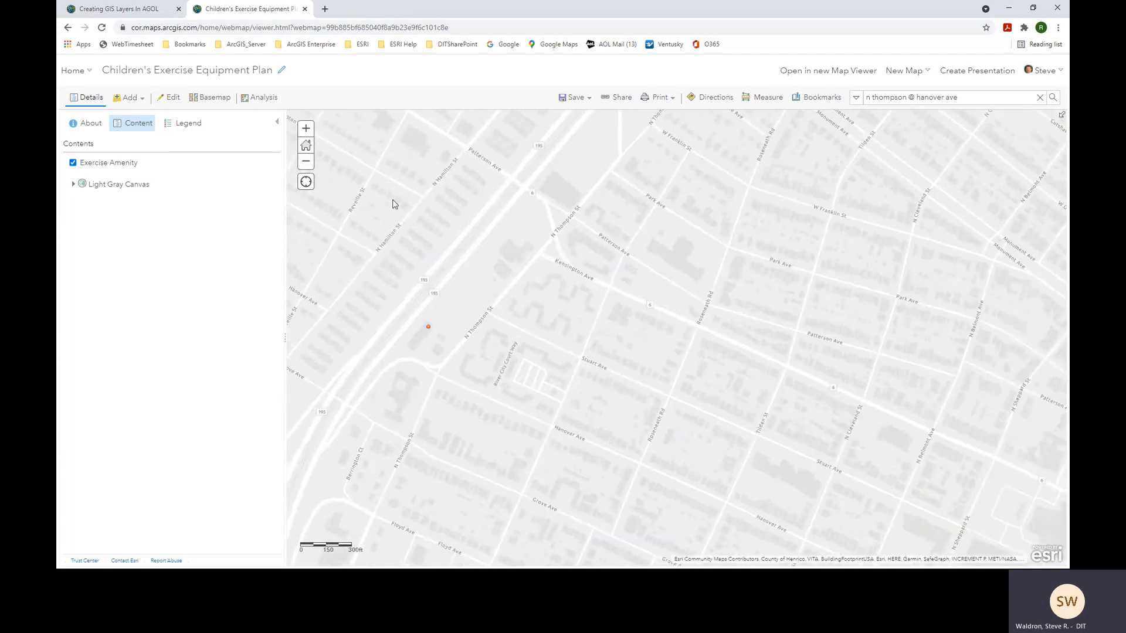
pyautogui.click(306, 161)
pyautogui.click(305, 161)
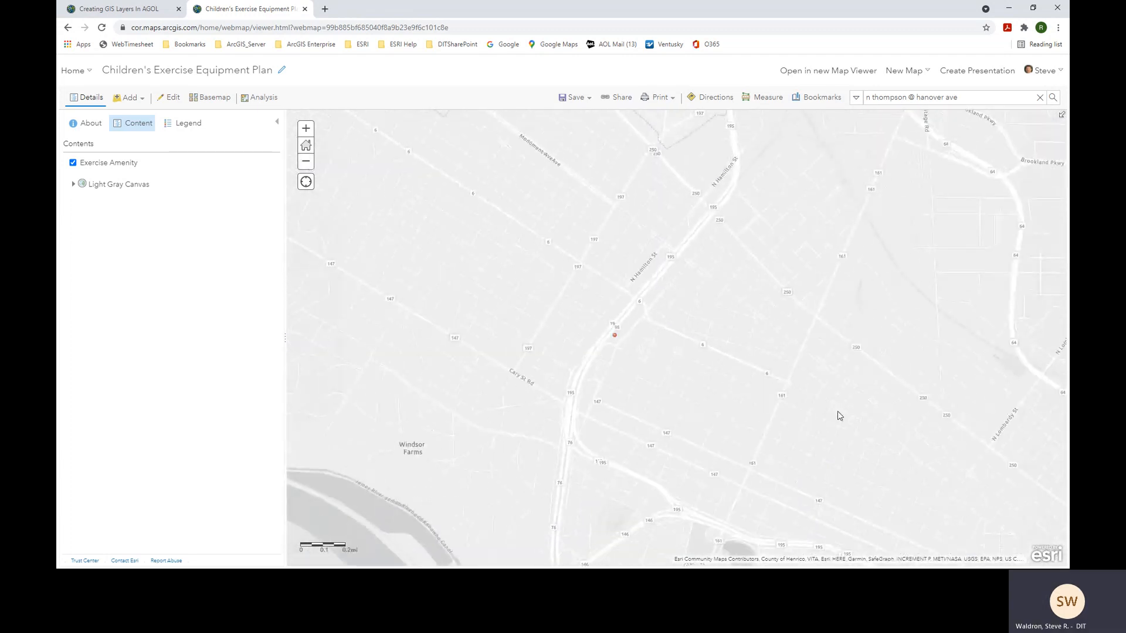
pyautogui.click(304, 165)
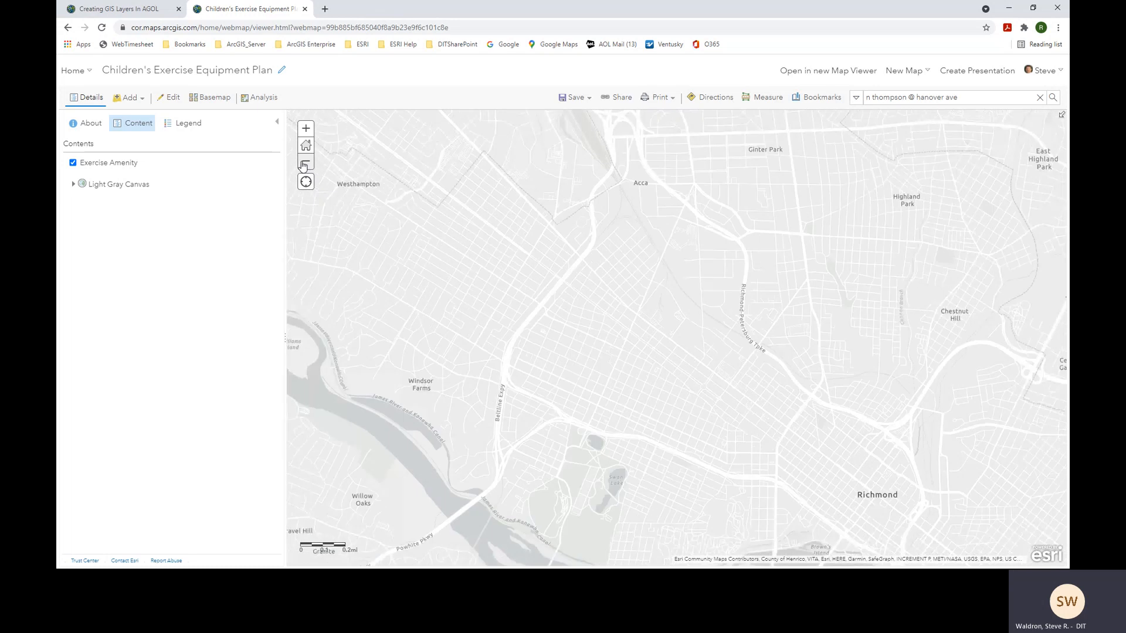
pyautogui.moveTo(740, 380); pyautogui.dragTo(670, 301)
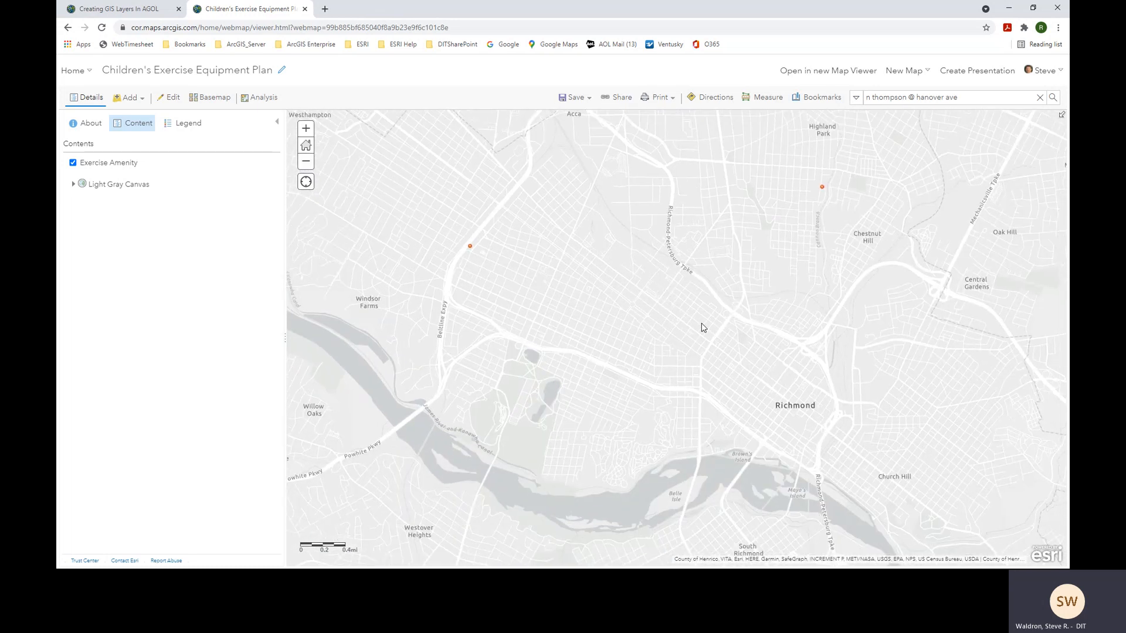
pyautogui.scroll(-1, 702, 327)
pyautogui.moveTo(699, 377); pyautogui.dragTo(639, 325)
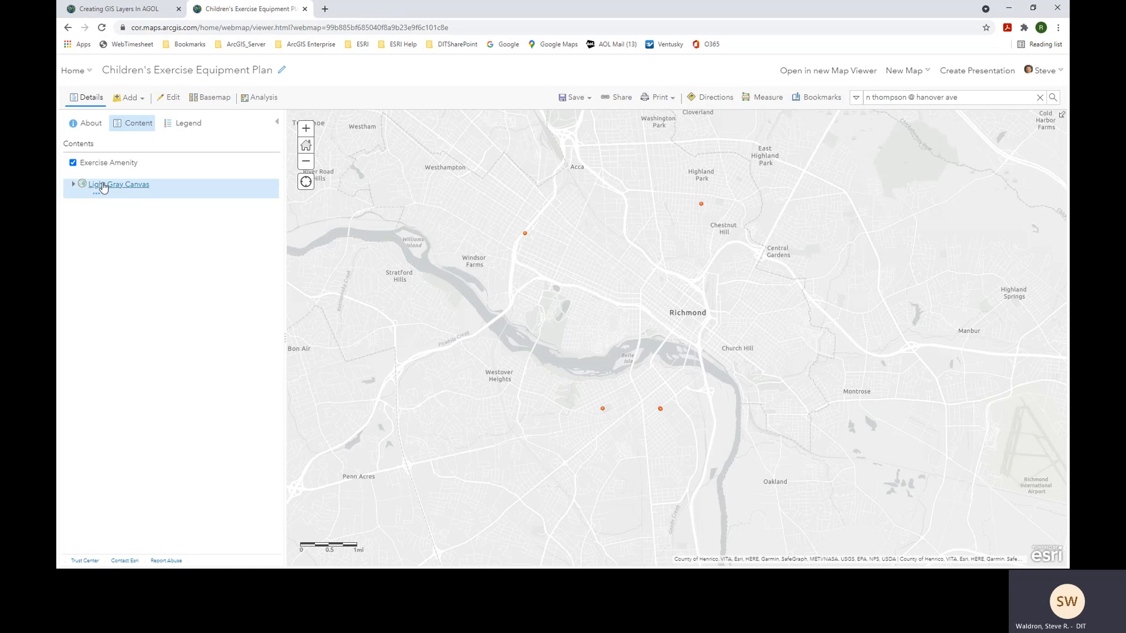
# Step: Style the Exercise Amenity layer by the Equipment attribute using Types (Unique symbols), and apply the style
pyautogui.moveTo(107, 175)
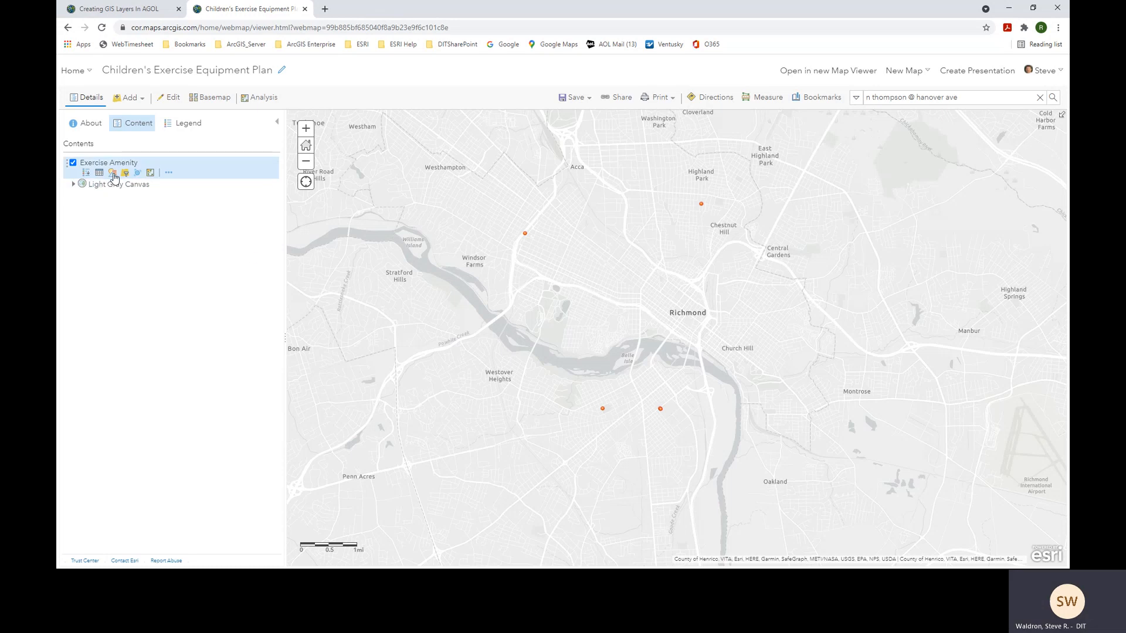
pyautogui.click(113, 174)
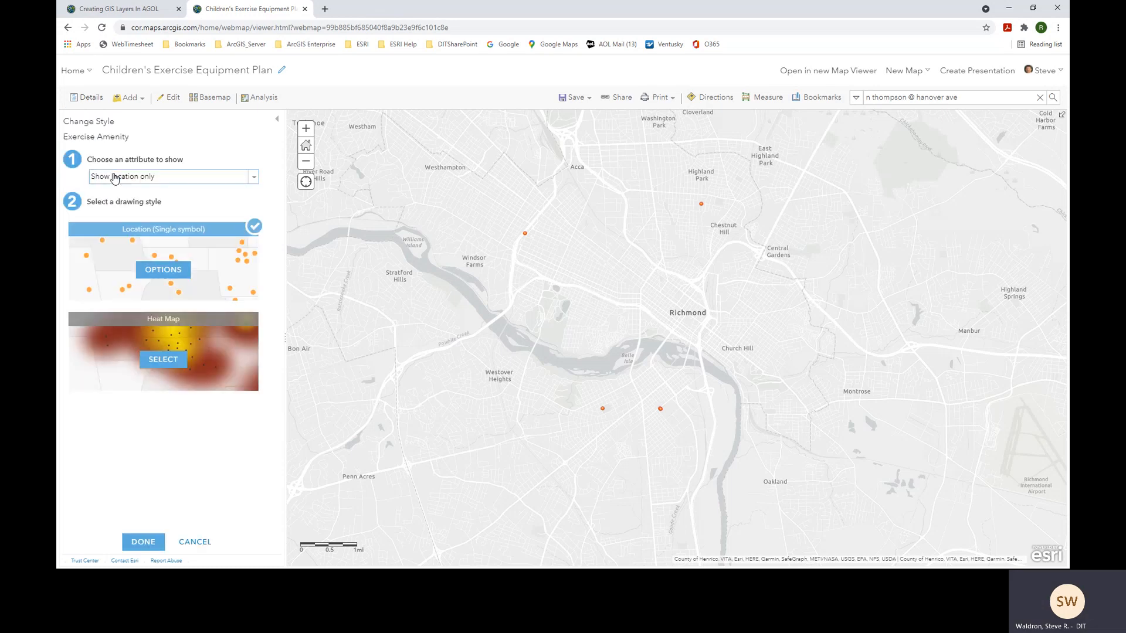
pyautogui.click(253, 178)
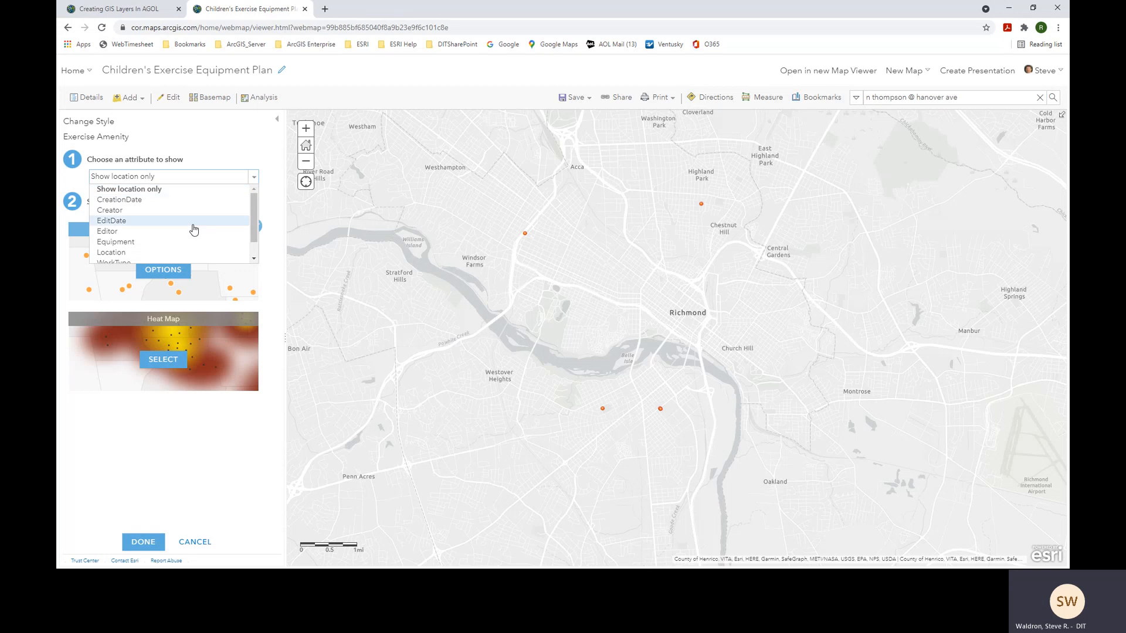
pyautogui.click(159, 242)
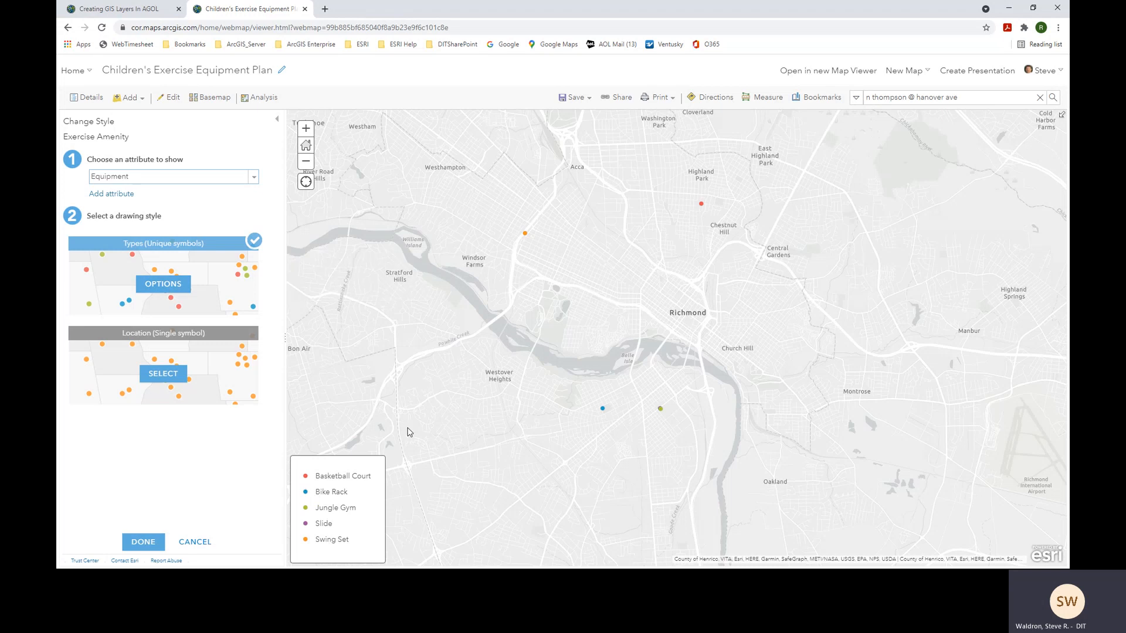
pyautogui.click(143, 541)
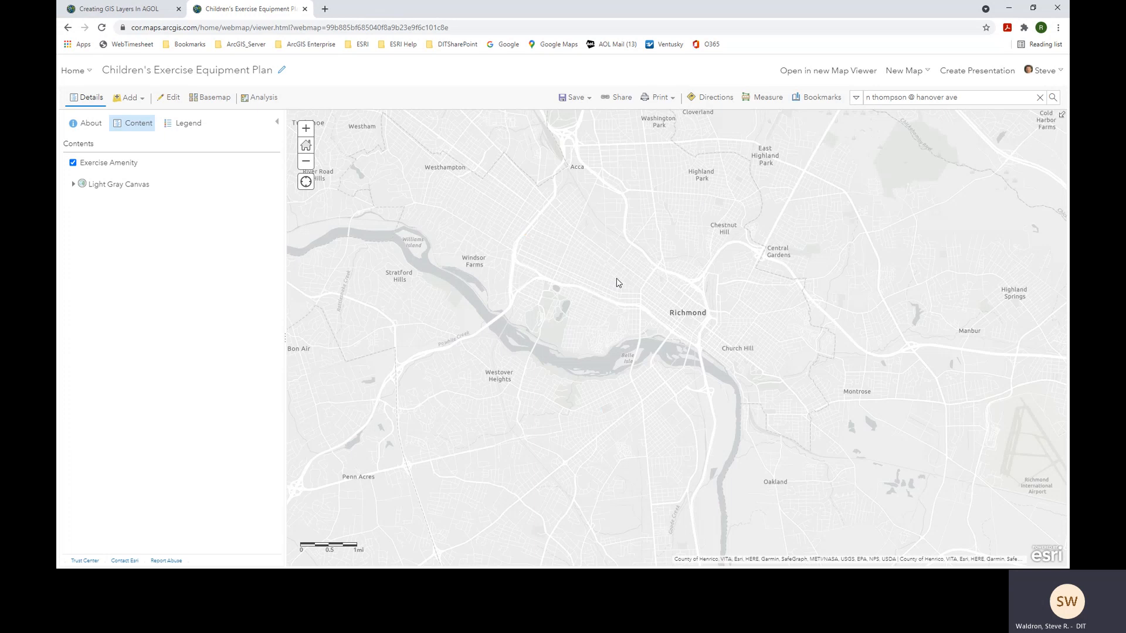
# Step: Inspect the pop-ups of the two neighbouring equipment points southeast of Maury St, and close the pop-up
pyautogui.scroll(2, 617, 278)
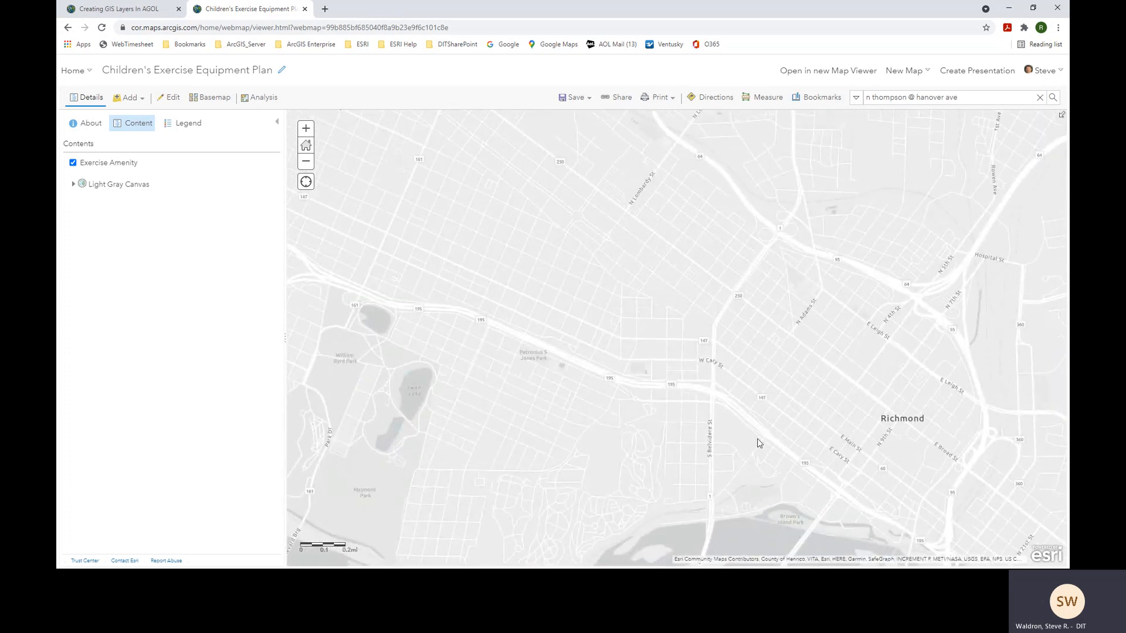
pyautogui.moveTo(758, 446); pyautogui.dragTo(700, 200)
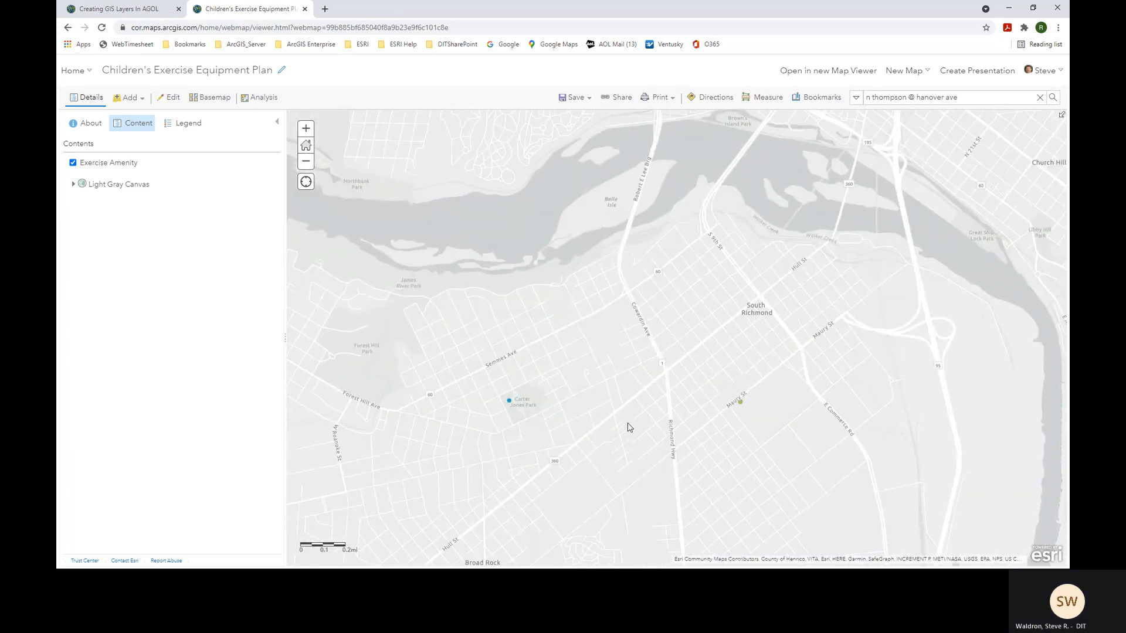
pyautogui.moveTo(710, 382); pyautogui.dragTo(760, 424)
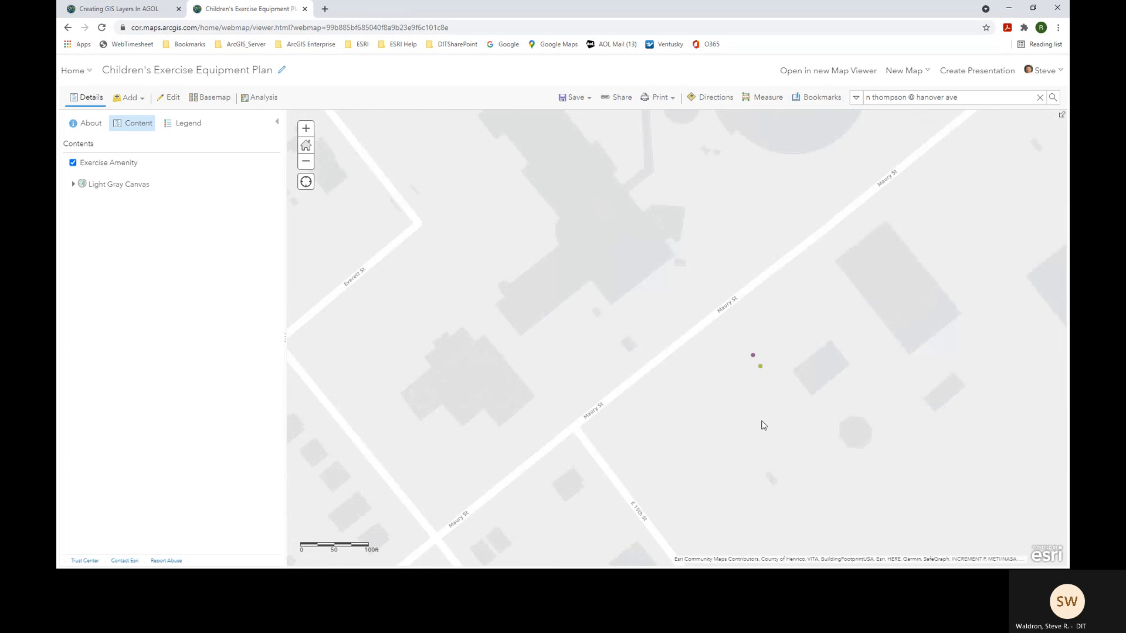
pyautogui.click(754, 357)
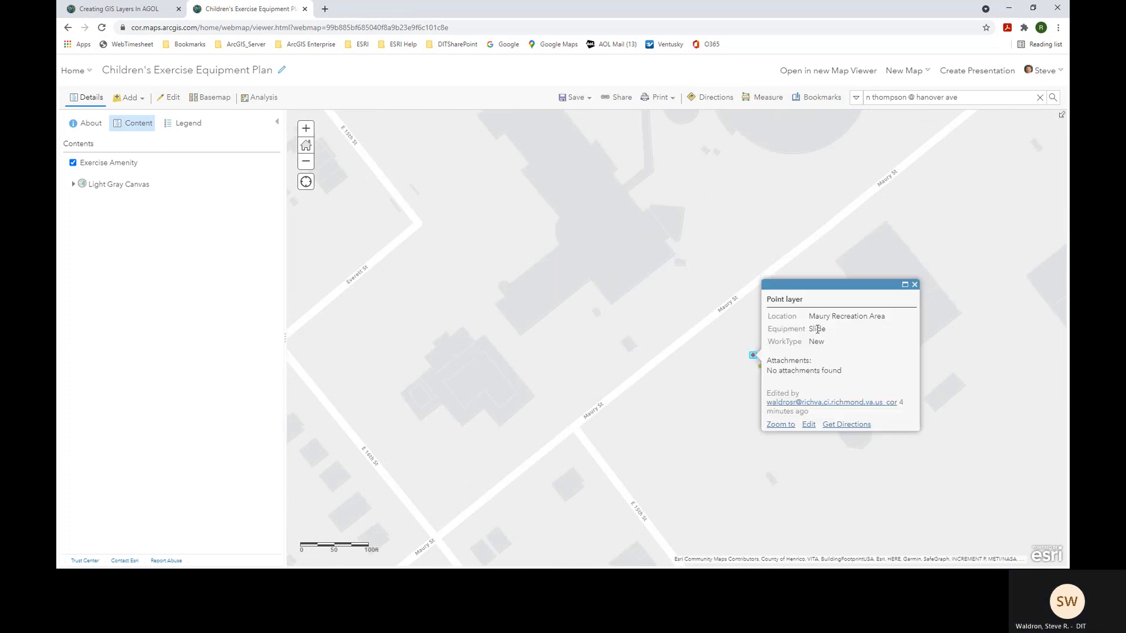
pyautogui.click(761, 368)
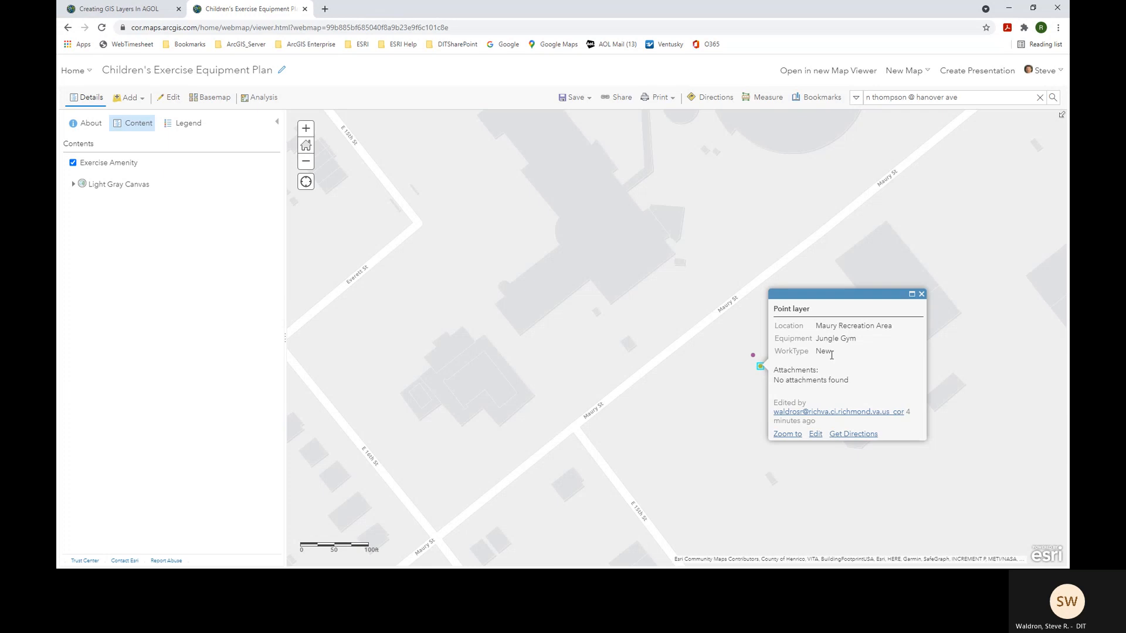
pyautogui.click(922, 295)
# Step: Turn on labels for the Exercise Amenity layer and limit their visible range to Buildings through Room, checking on the Carter Jones Park point
pyautogui.scroll(-1, 656, 345)
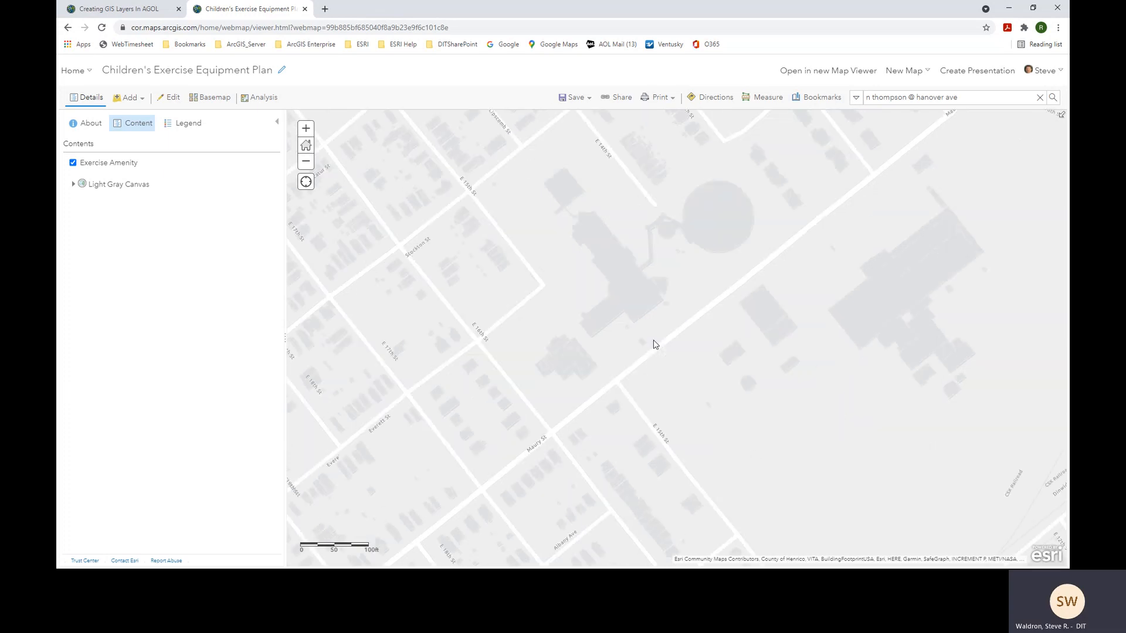
pyautogui.scroll(-1, 656, 345)
pyautogui.scroll(-2, 641, 352)
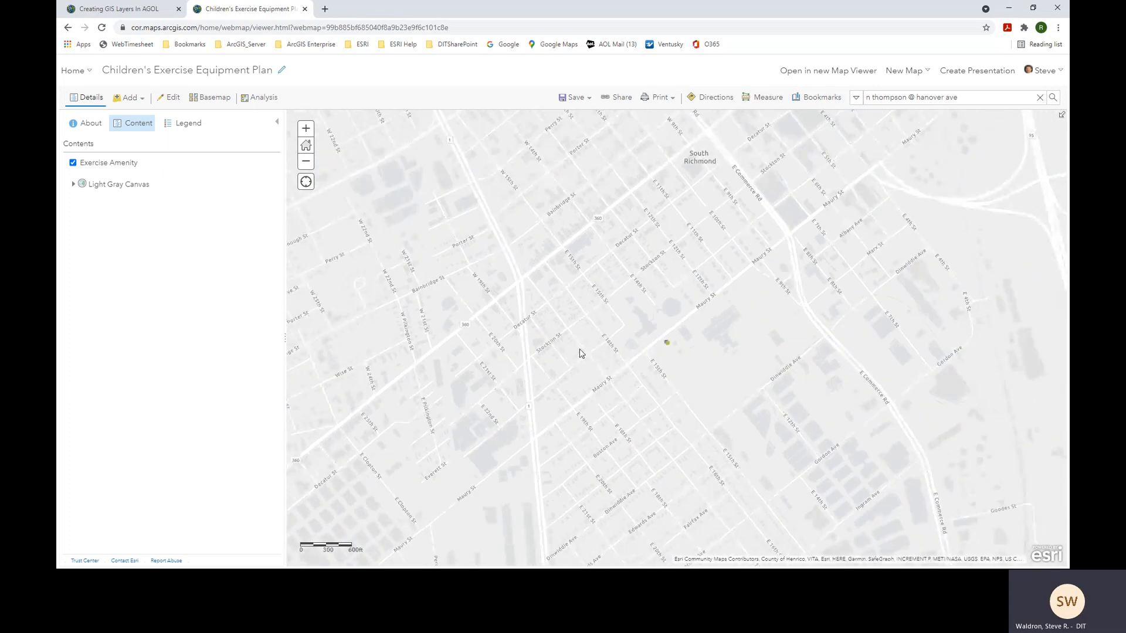
pyautogui.moveTo(580, 353); pyautogui.dragTo(659, 377)
pyautogui.moveTo(517, 375); pyautogui.dragTo(638, 364)
pyautogui.scroll(3, 559, 376)
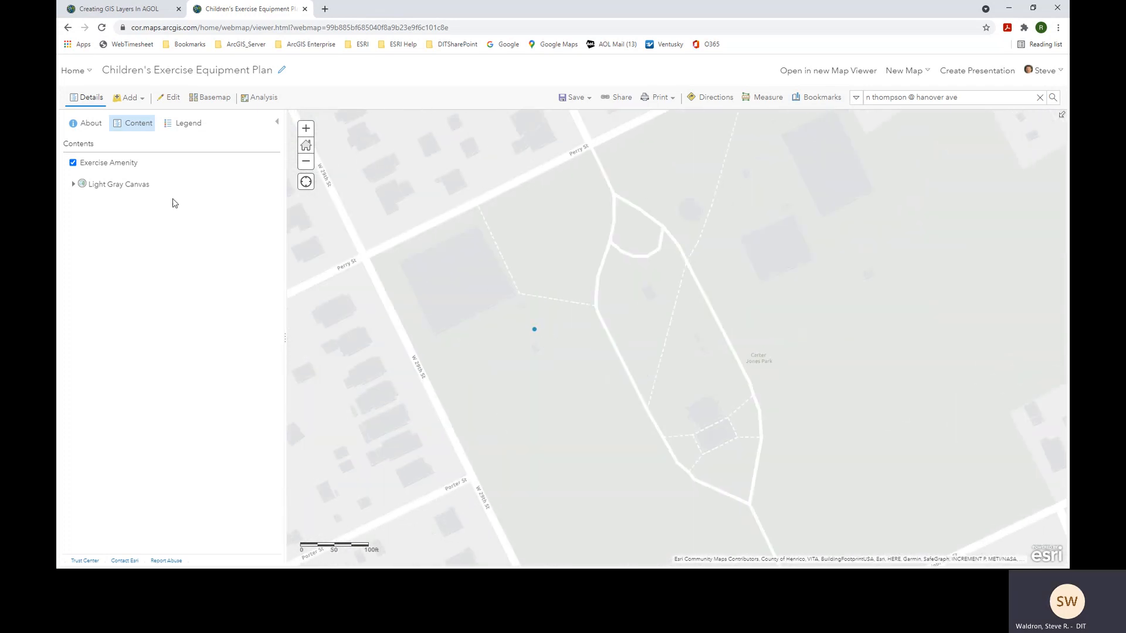
pyautogui.moveTo(119, 176)
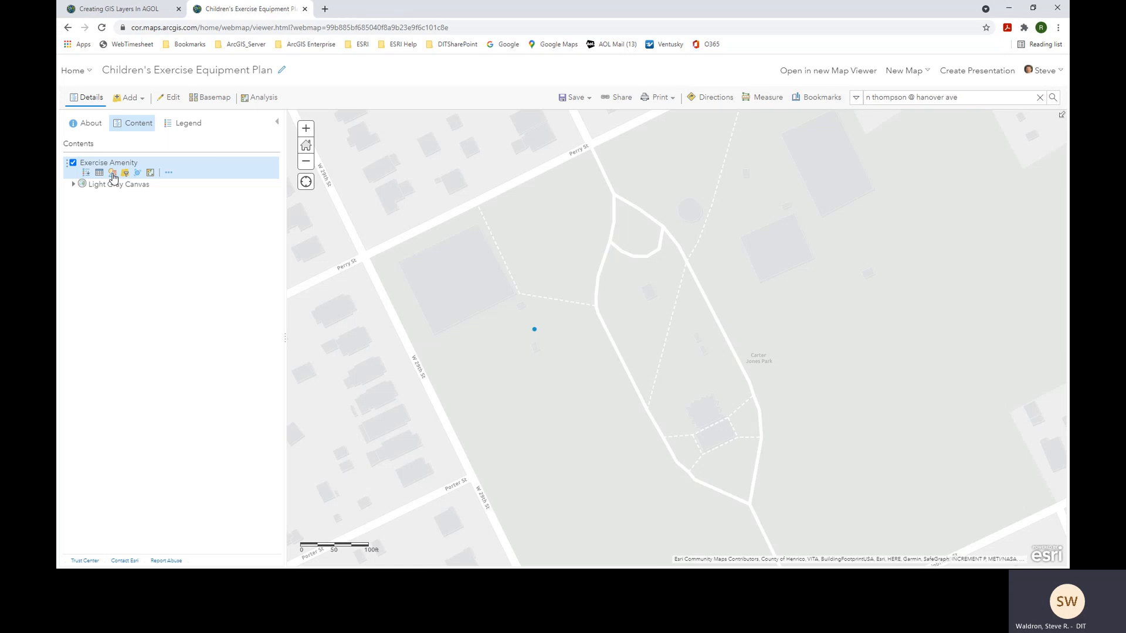
pyautogui.click(168, 174)
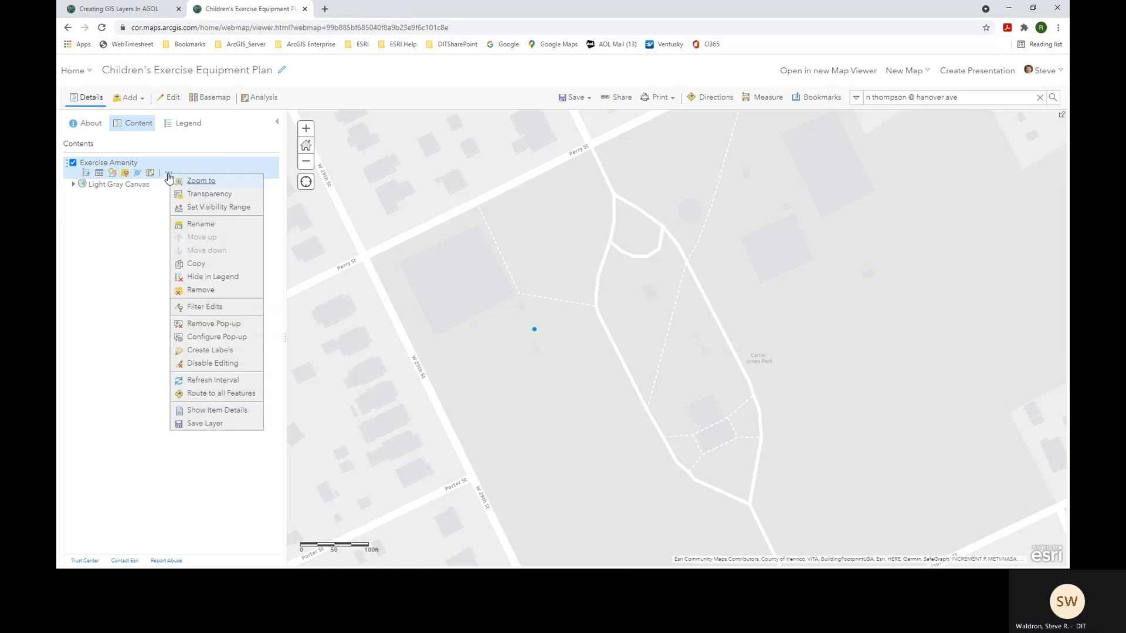
pyautogui.click(211, 350)
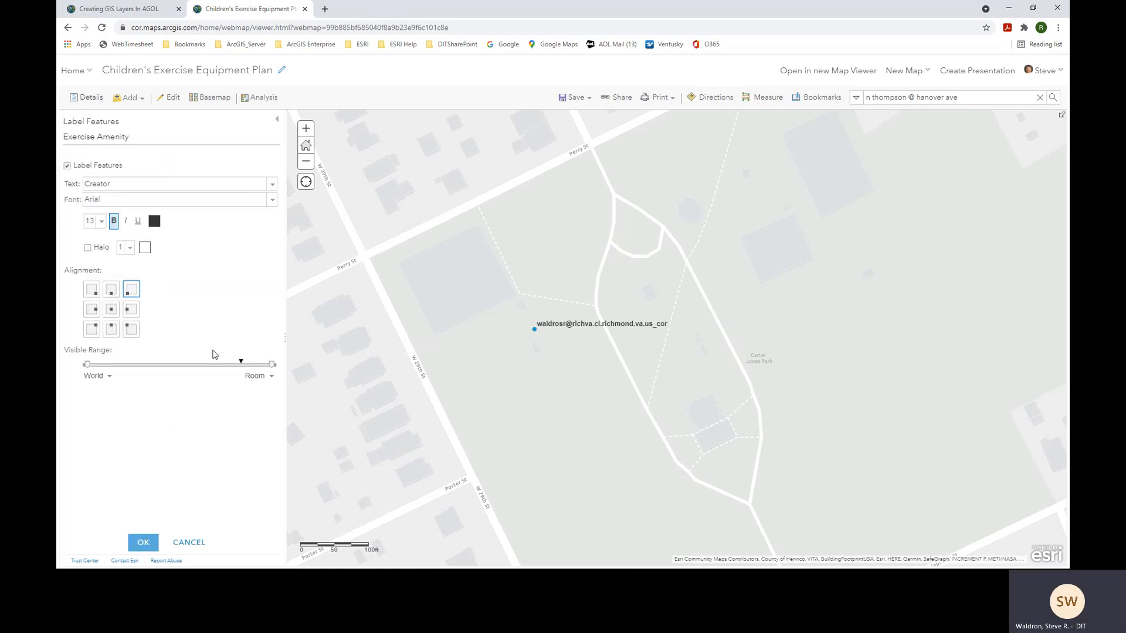
pyautogui.moveTo(87, 370)
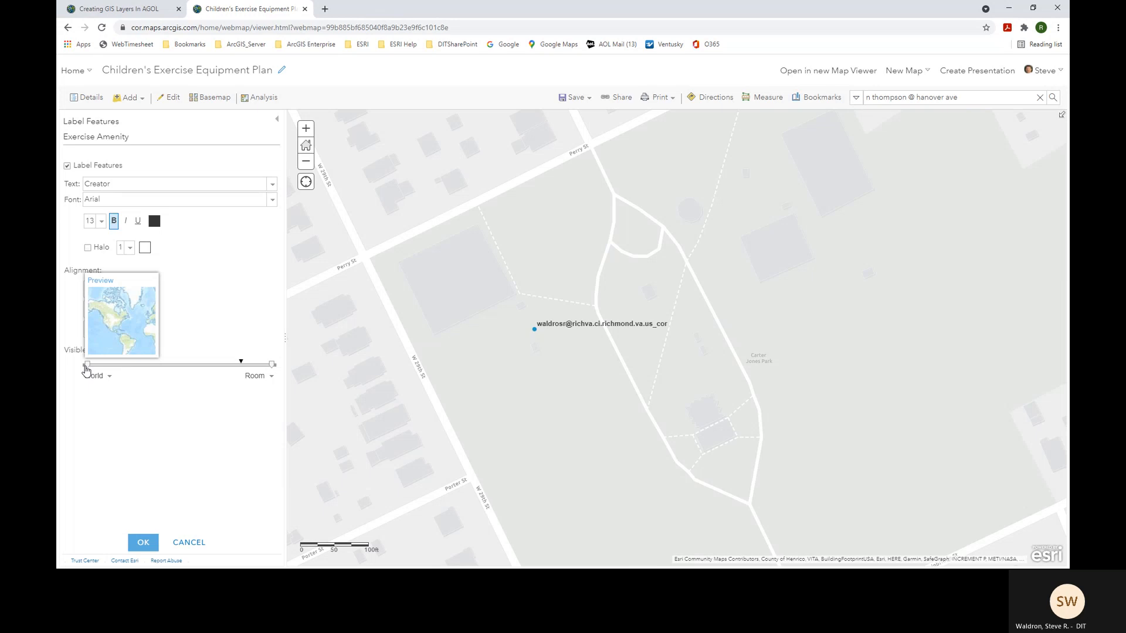
pyautogui.moveTo(87, 366); pyautogui.dragTo(234, 375)
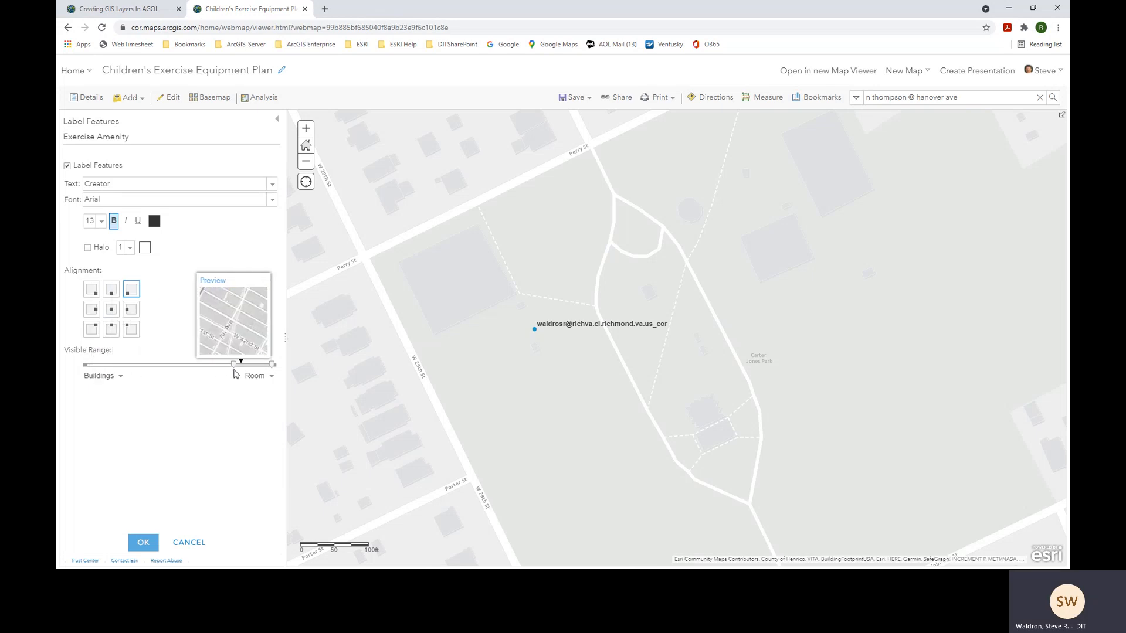
# Step: Label the Exercise Amenity points by the WorkType attribute, apply the label settings, and check the Carter Jones Park label at different scales
pyautogui.click(272, 185)
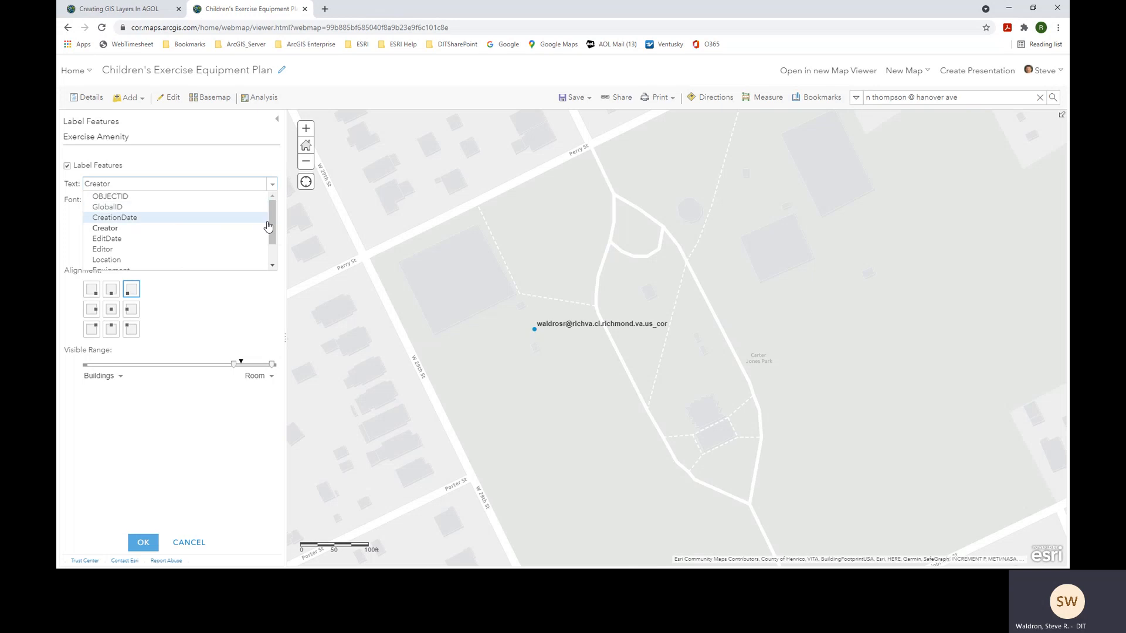
pyautogui.moveTo(271, 228); pyautogui.dragTo(273, 247)
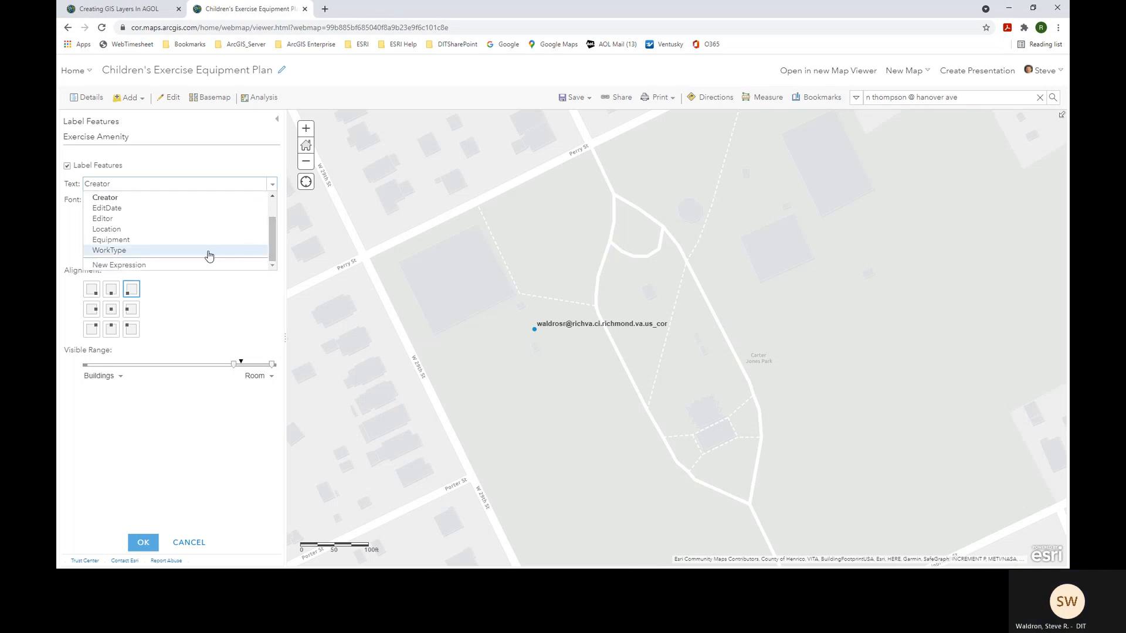
pyautogui.click(118, 252)
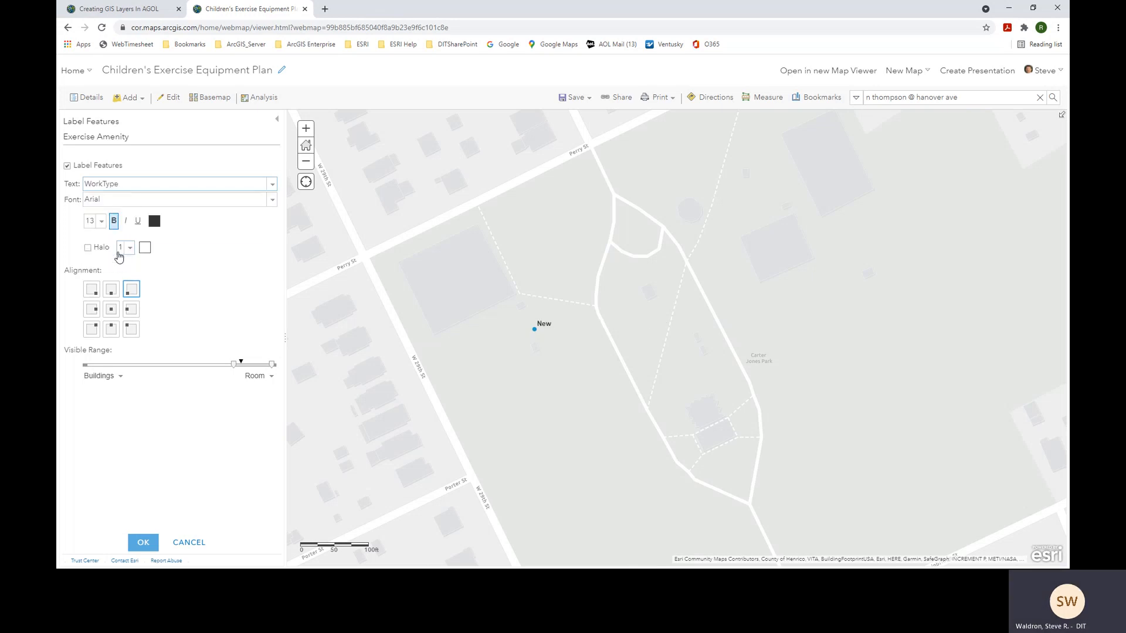
pyautogui.click(141, 543)
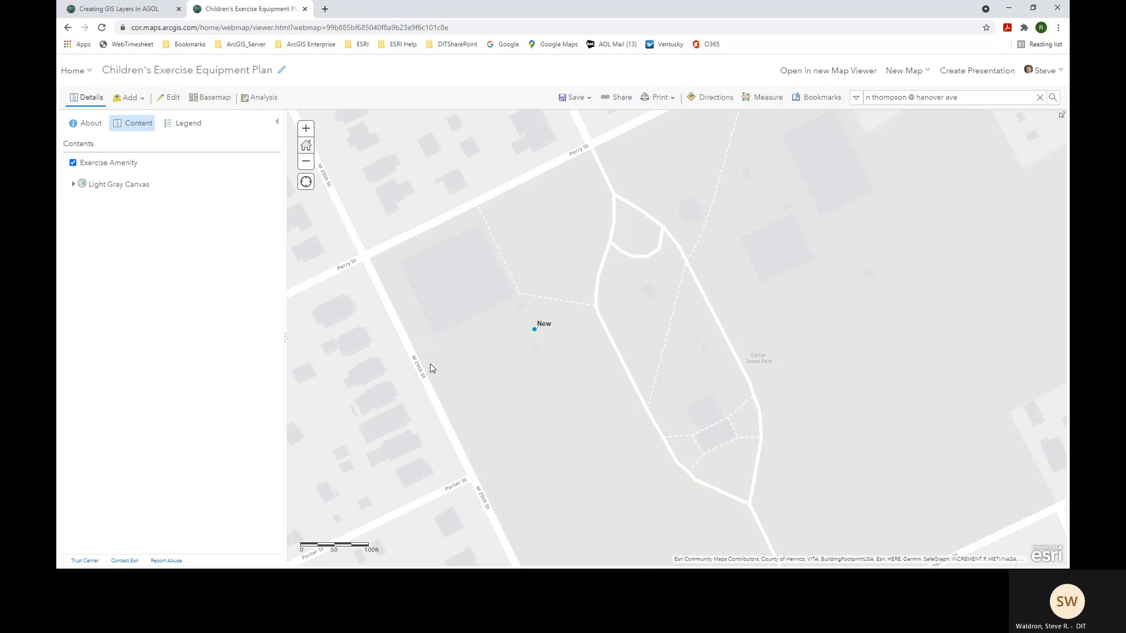
pyautogui.scroll(-1, 554, 364)
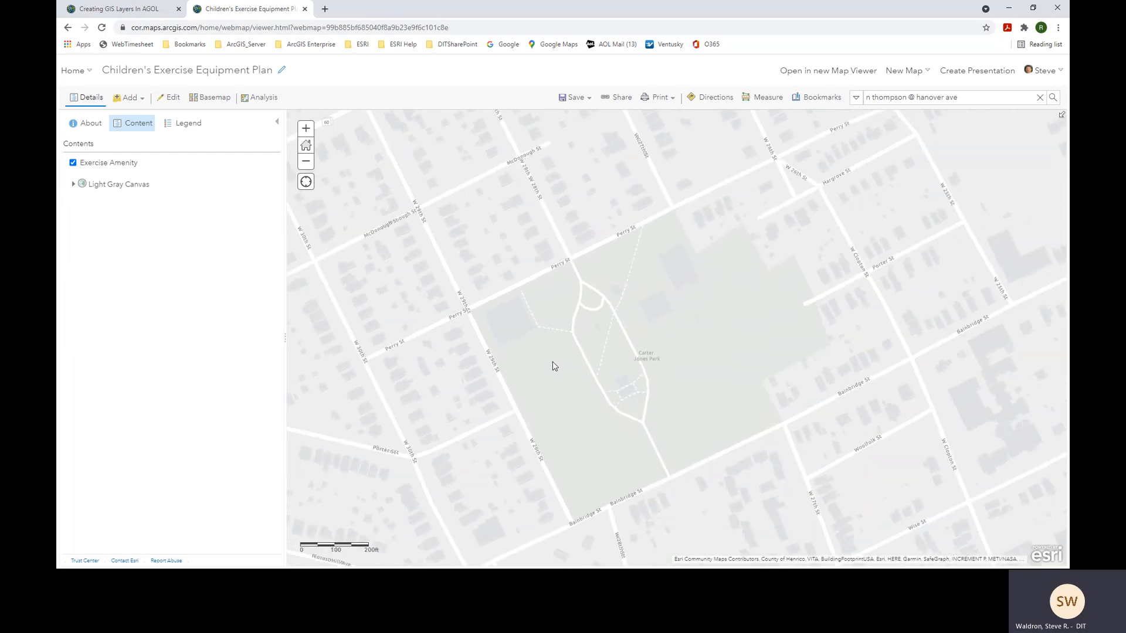
pyautogui.scroll(2, 553, 361)
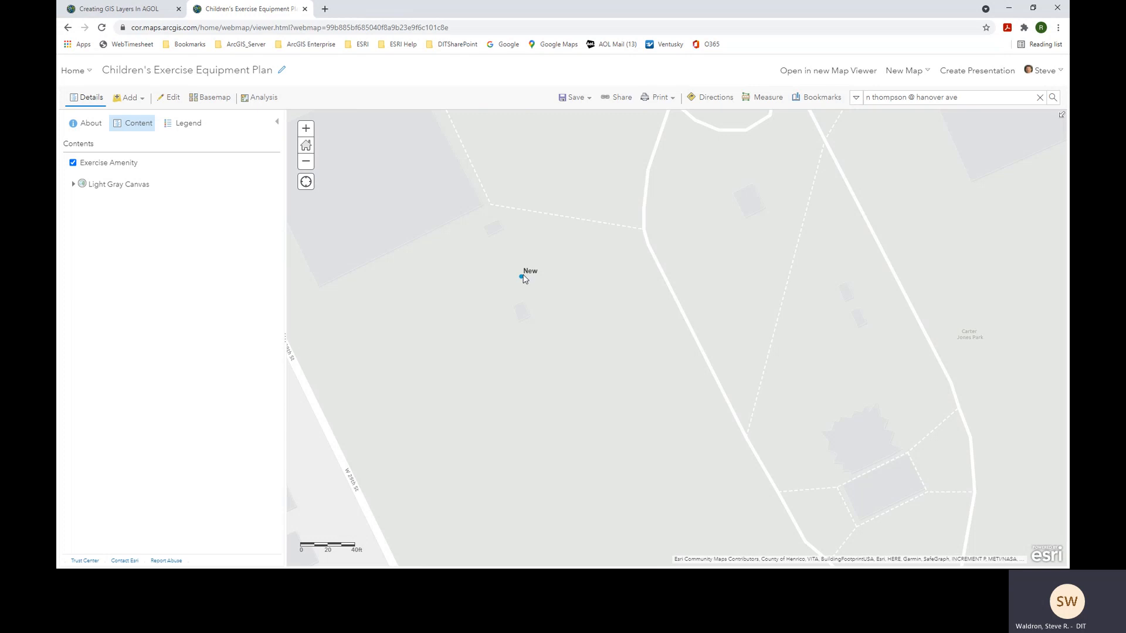
# Step: Compare the Carter Jones Park point's colour with the legend and its pop-up attributes, and close the pop-up
pyautogui.click(185, 124)
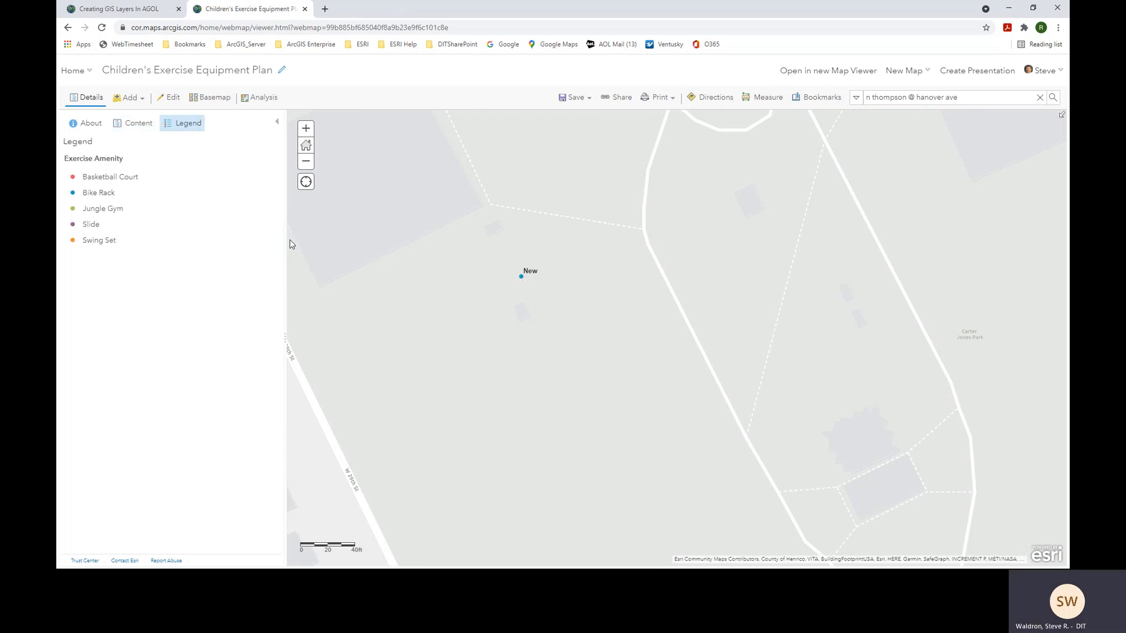
pyautogui.click(522, 279)
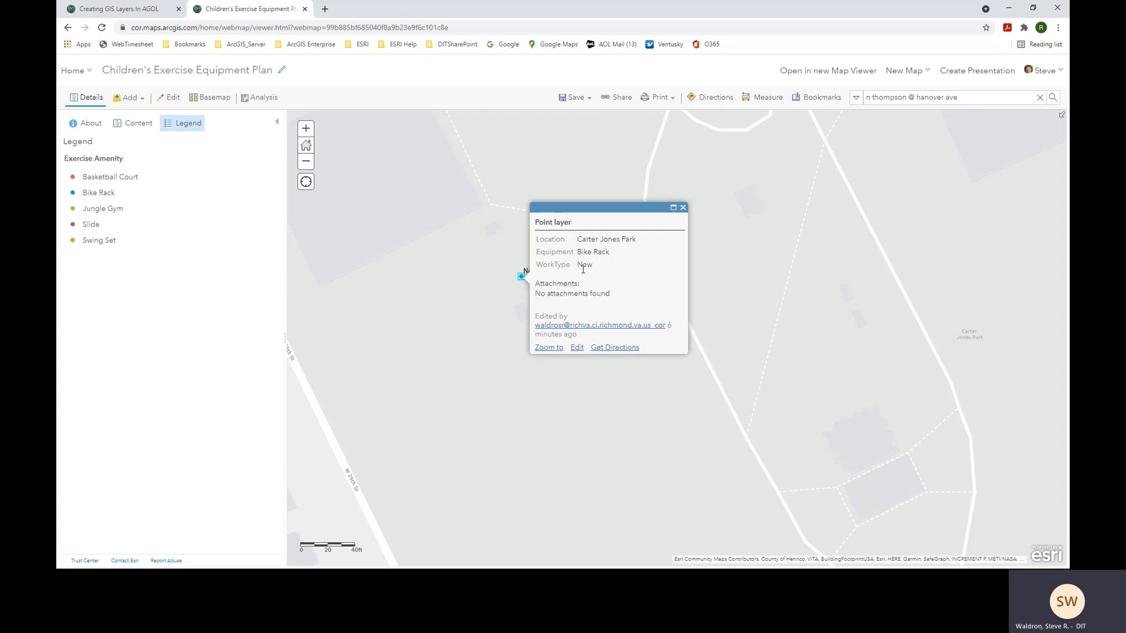
pyautogui.click(683, 207)
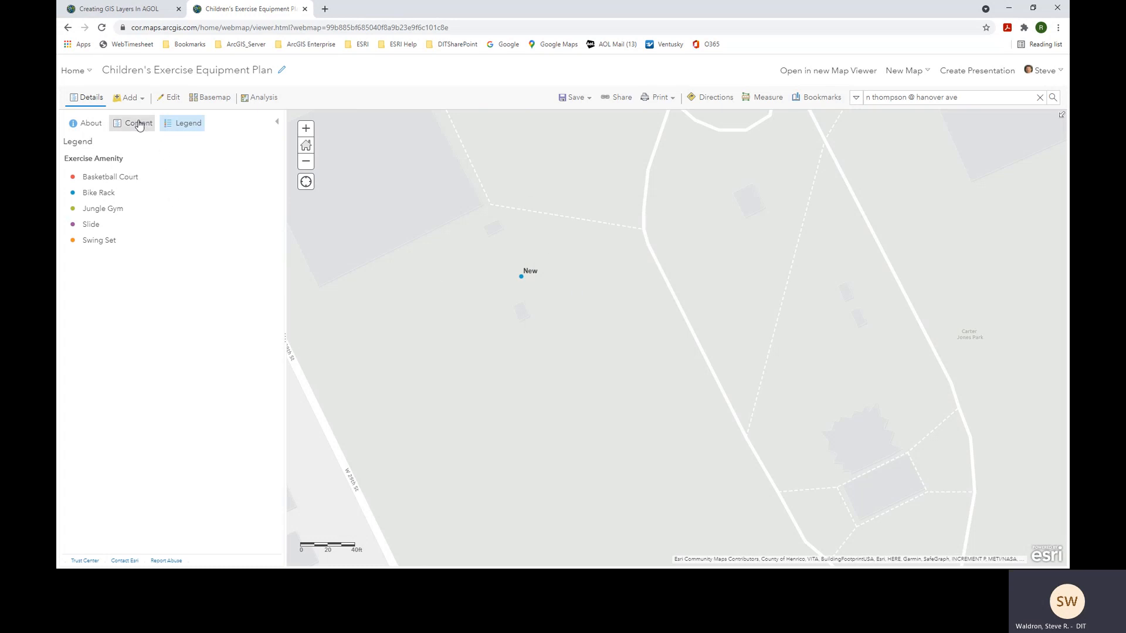
# Step: Open the pop-up configuration of the Exercise Amenity layer and set the pop-up title to "Grant Equipment Decision"
pyautogui.click(139, 125)
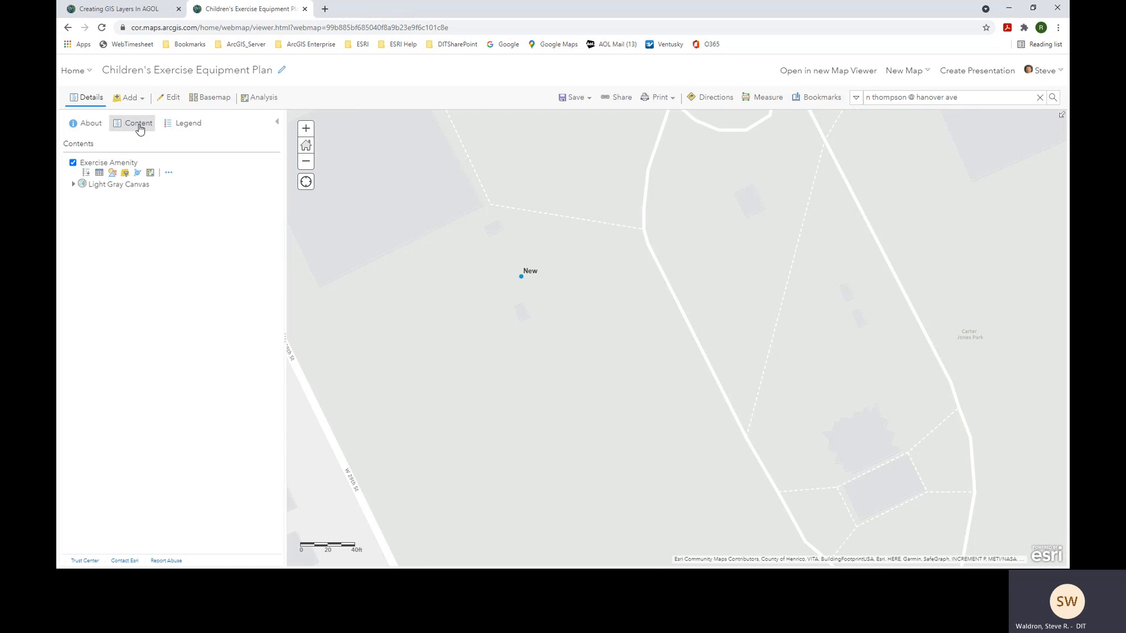
pyautogui.click(169, 174)
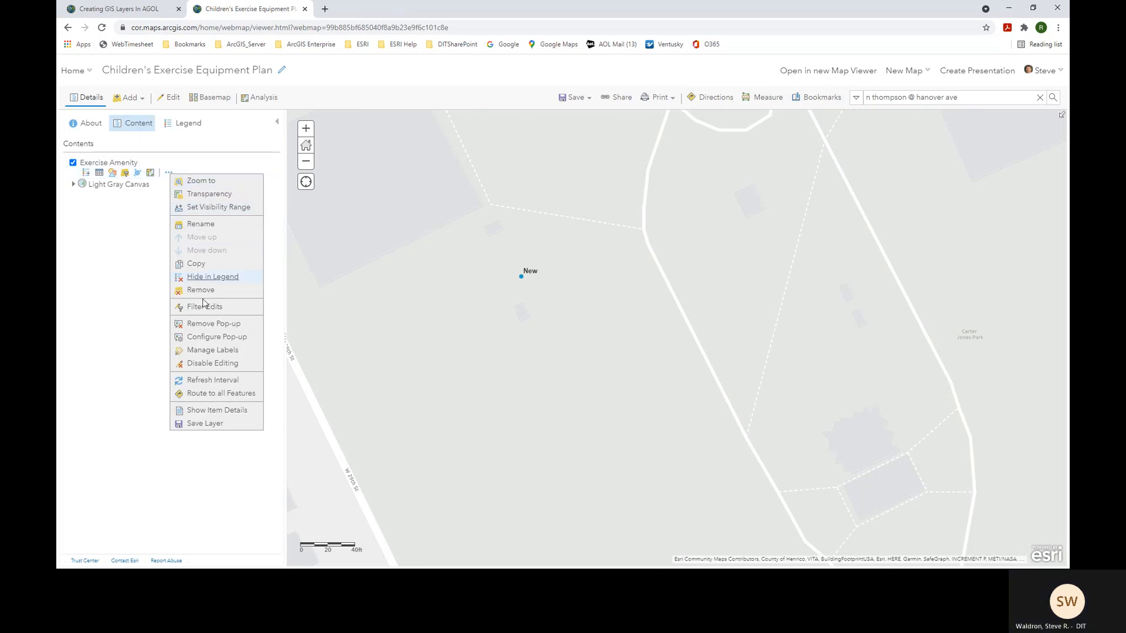
pyautogui.click(213, 339)
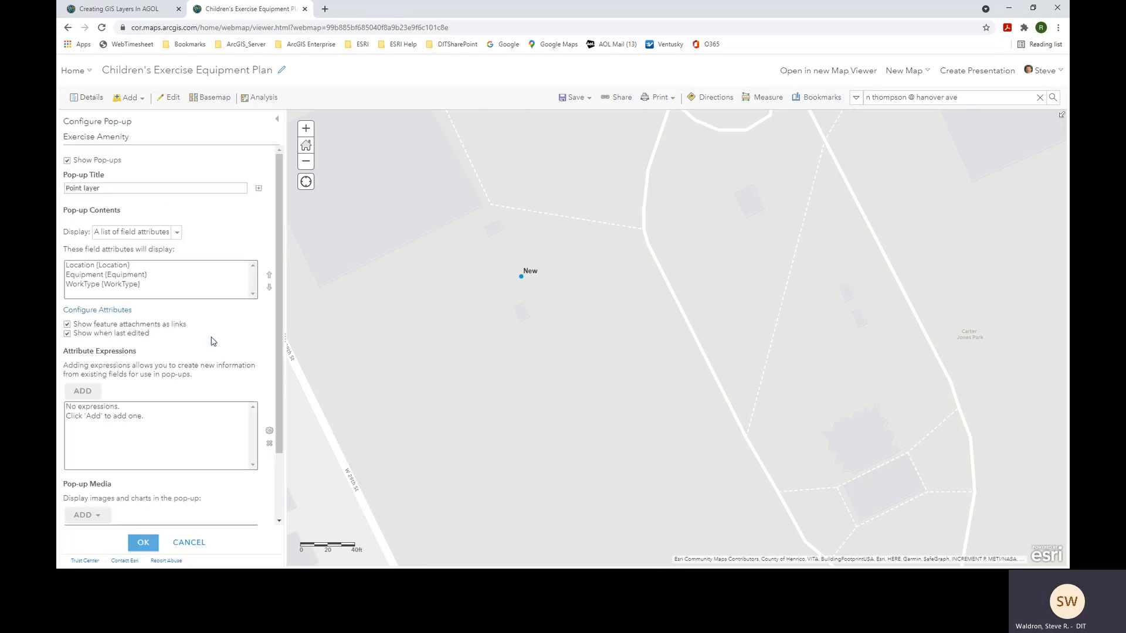
pyautogui.moveTo(101, 188); pyautogui.dragTo(63, 193)
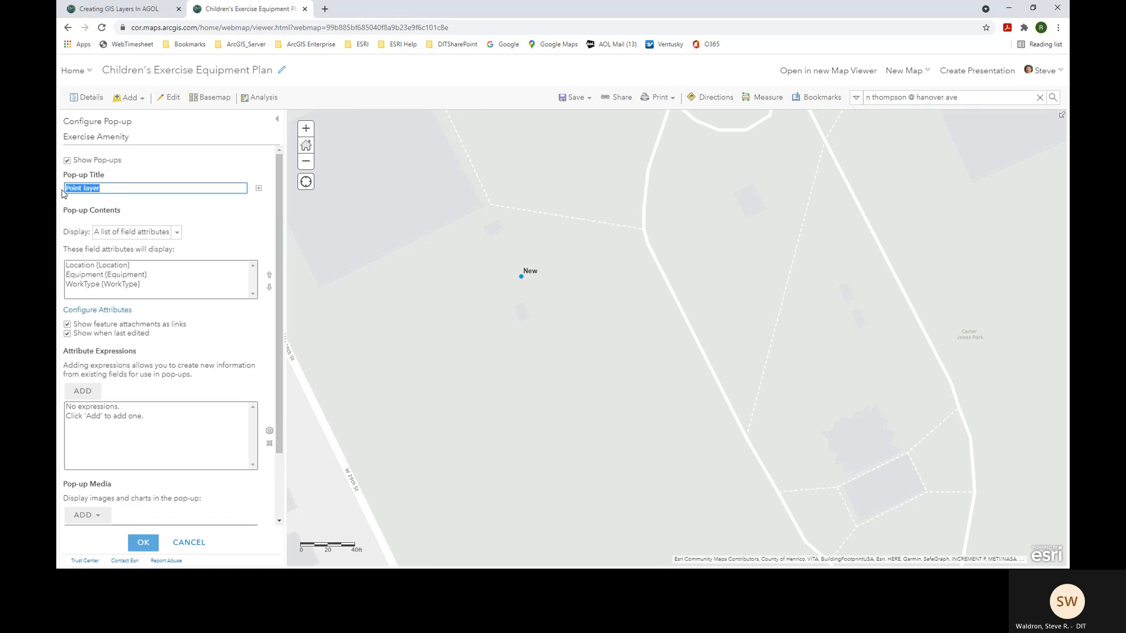
pyautogui.write('Gr')
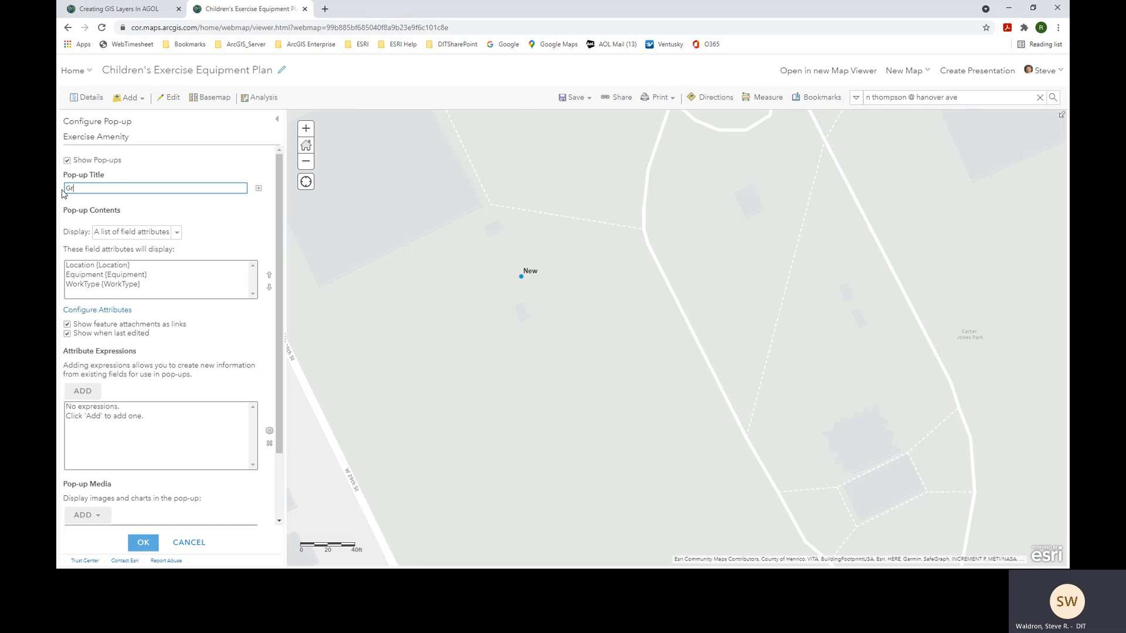
pyautogui.write('ant Equipment De')
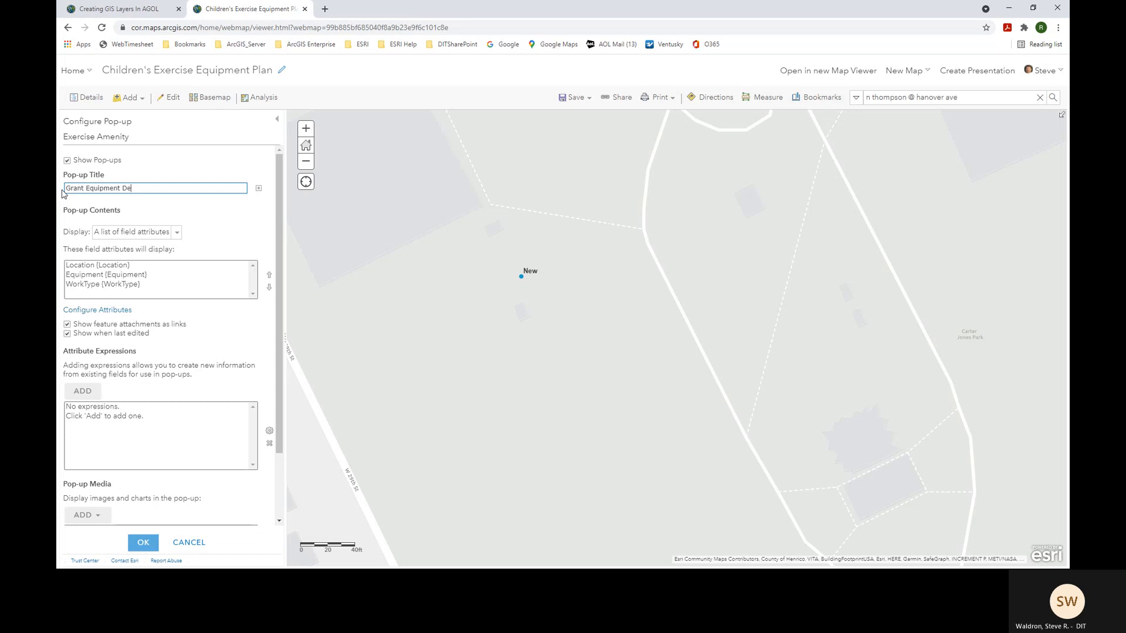
pyautogui.write('cision')
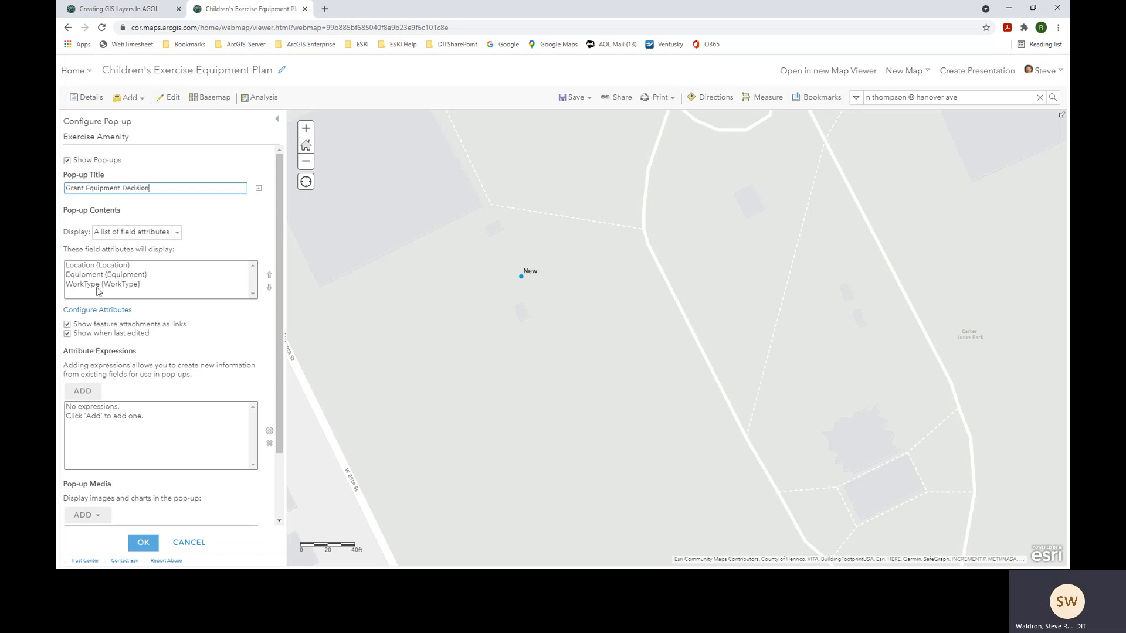
# Step: Check the Carter Jones Park point's existing pop-up, and turn off the feature attachment links and last-edited information in the configuration
pyautogui.click(521, 276)
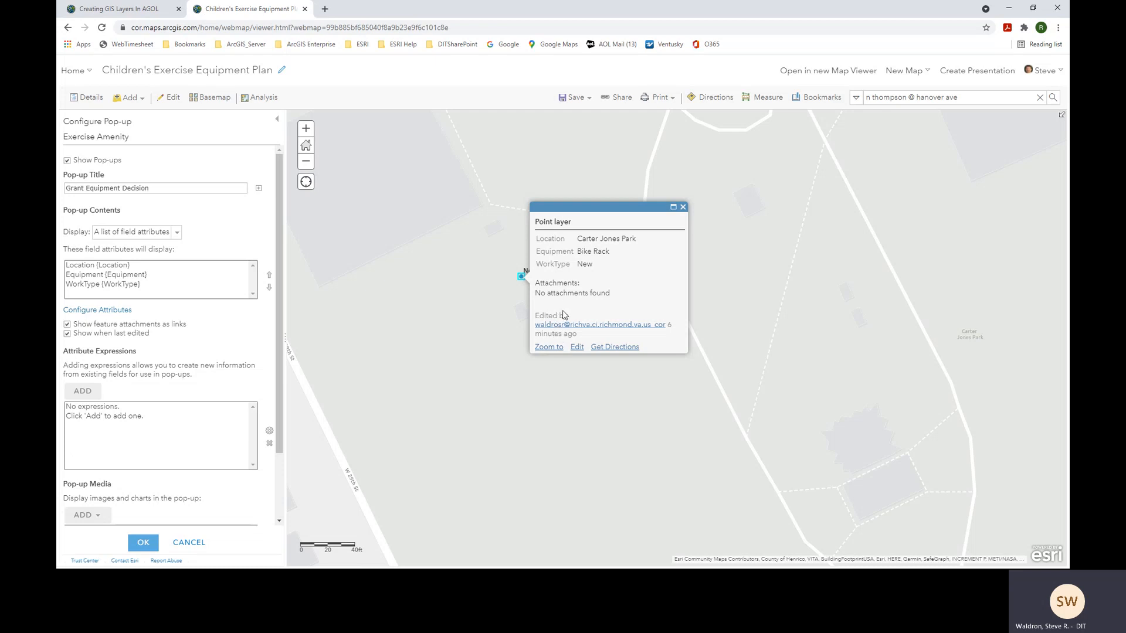
pyautogui.click(684, 206)
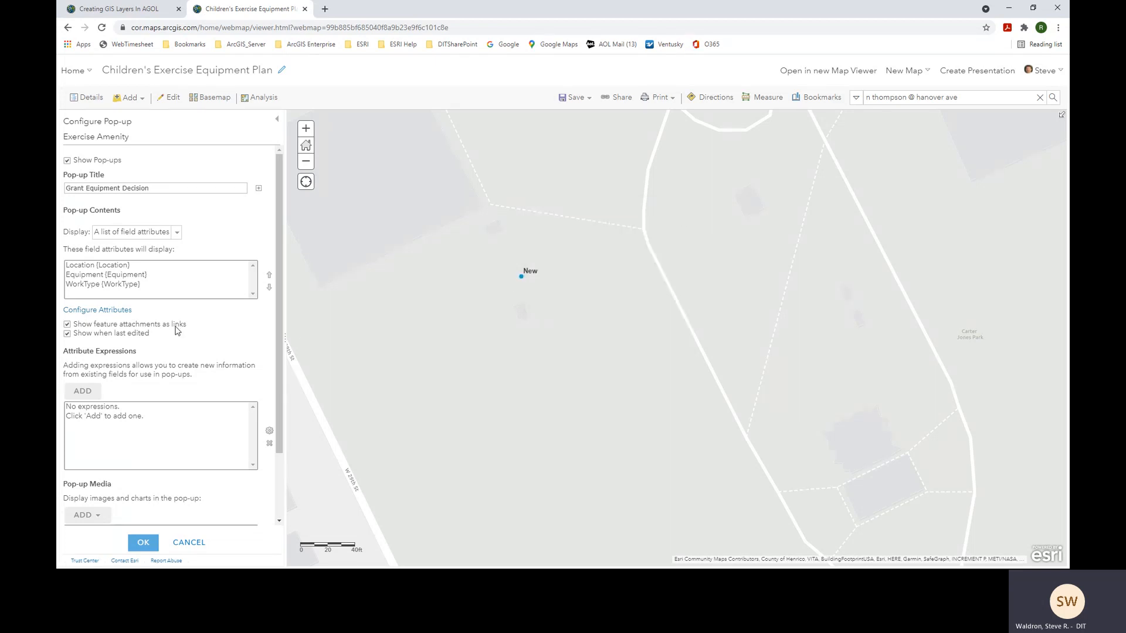
pyautogui.click(67, 333)
pyautogui.click(67, 325)
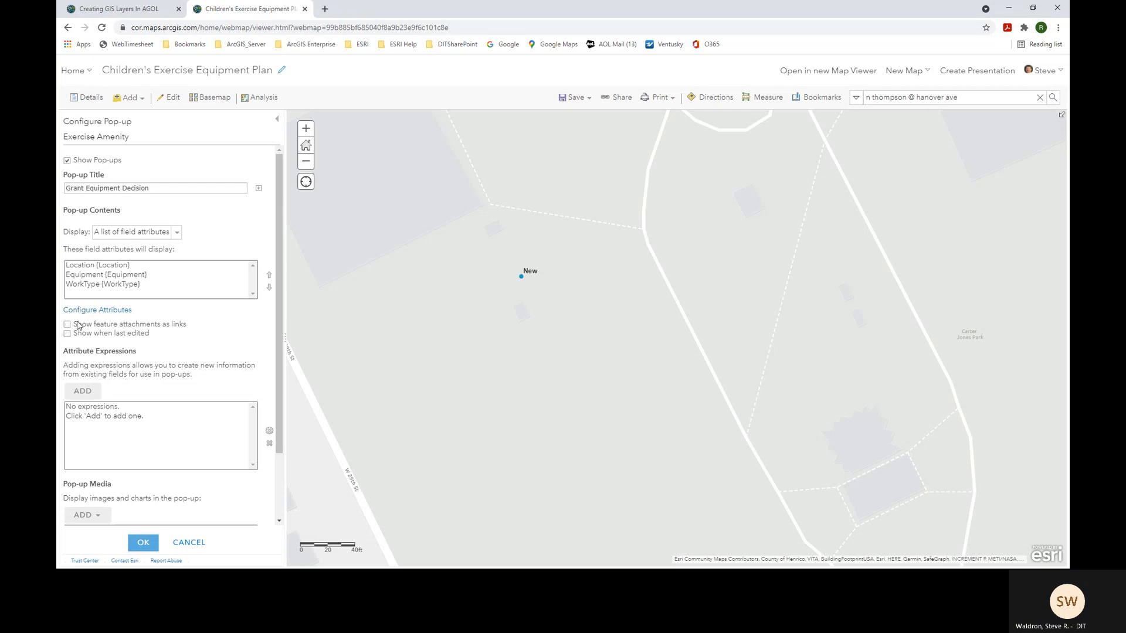
# Step: Keep Location, Equipment and WorkType as the displayed attributes, apply the pop-up configuration, and check it on the Carter Jones Park point
pyautogui.click(100, 311)
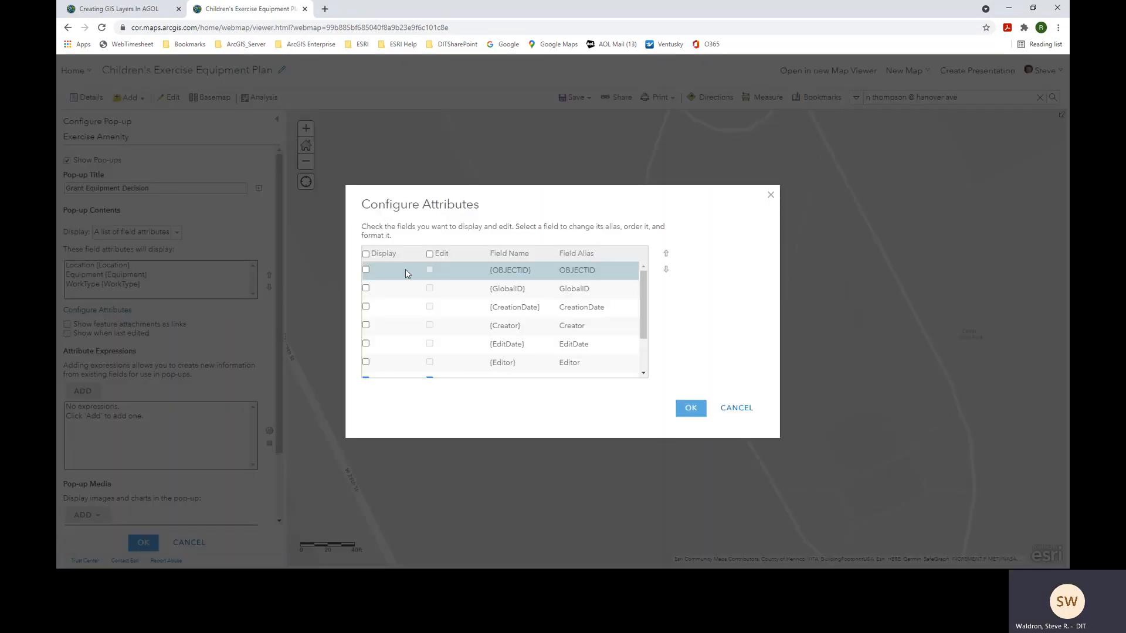
pyautogui.moveTo(442, 199); pyautogui.dragTo(392, 143)
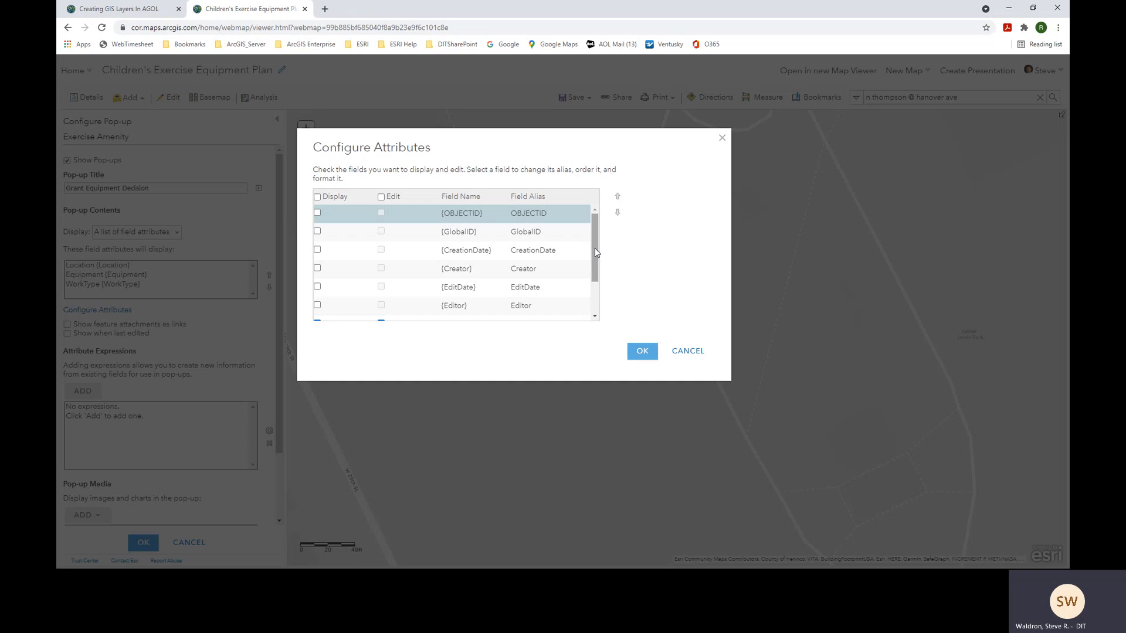
pyautogui.moveTo(594, 248); pyautogui.dragTo(601, 302)
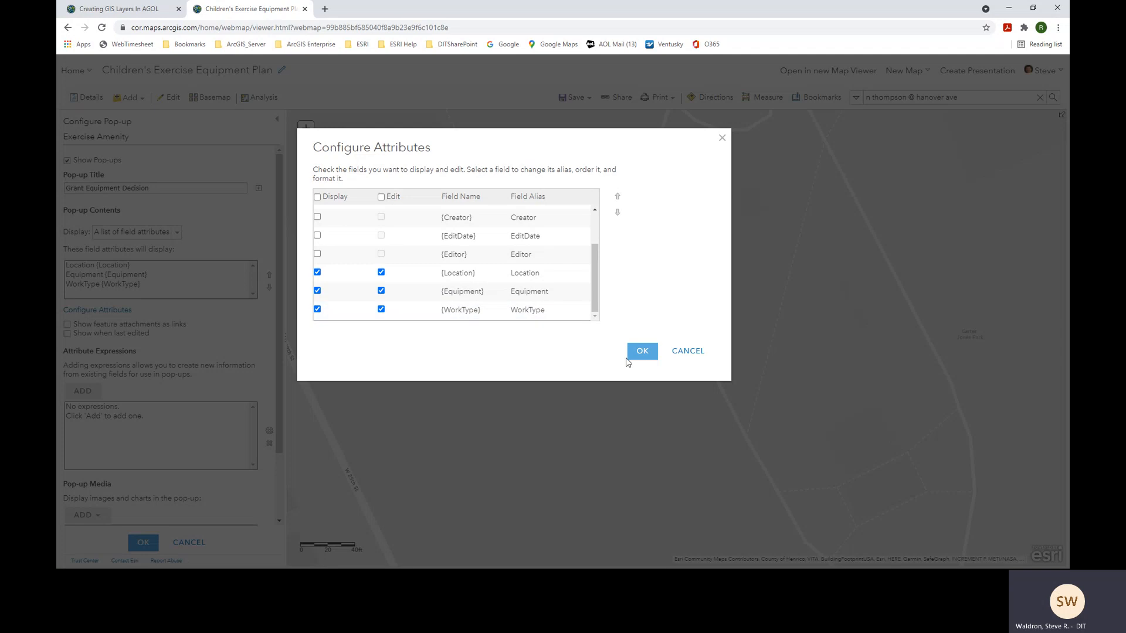
pyautogui.click(644, 355)
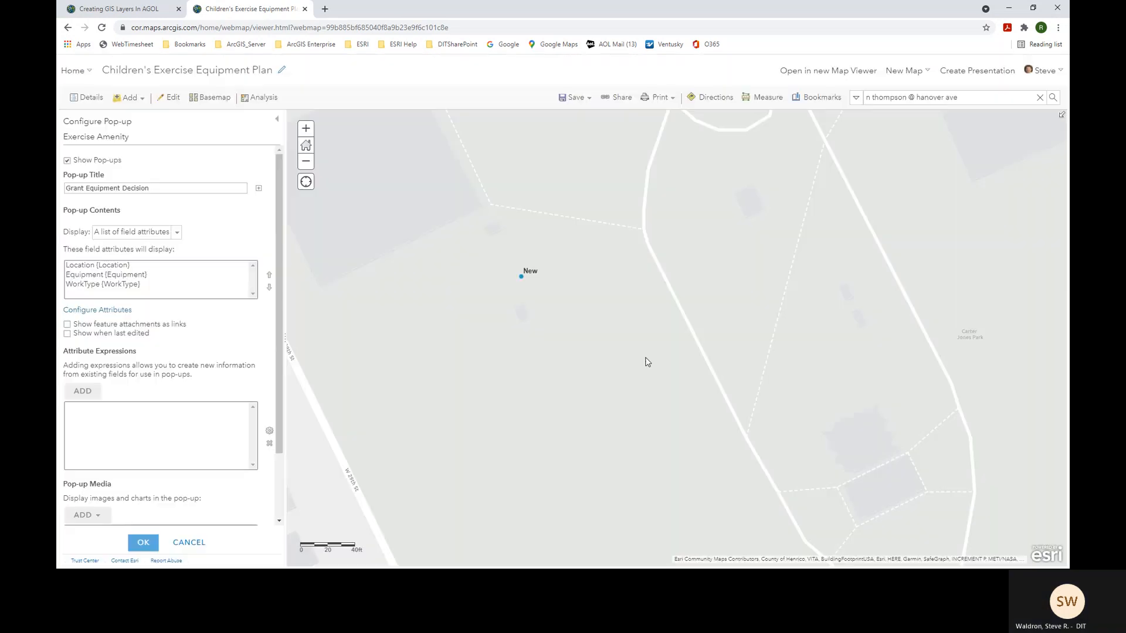
pyautogui.click(140, 544)
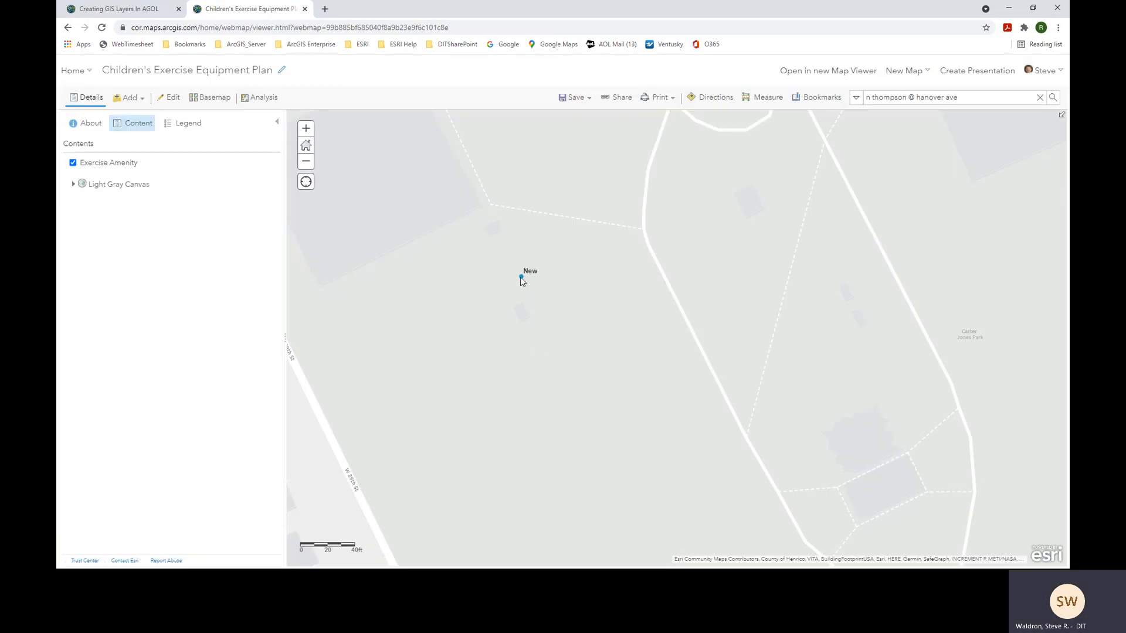
pyautogui.click(522, 277)
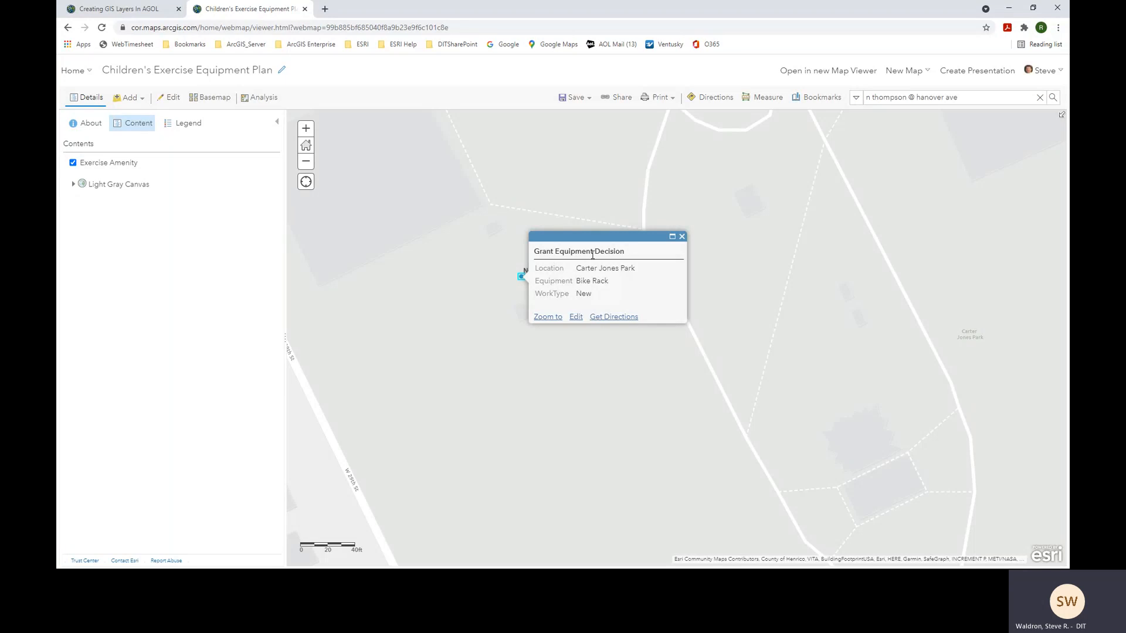
pyautogui.click(681, 237)
# Step: Inspect the pop-up of the equipment point south of Highland Park, and look over the Exercise Amenity points across Richmond
pyautogui.scroll(-3, 755, 316)
pyautogui.scroll(-5, 756, 317)
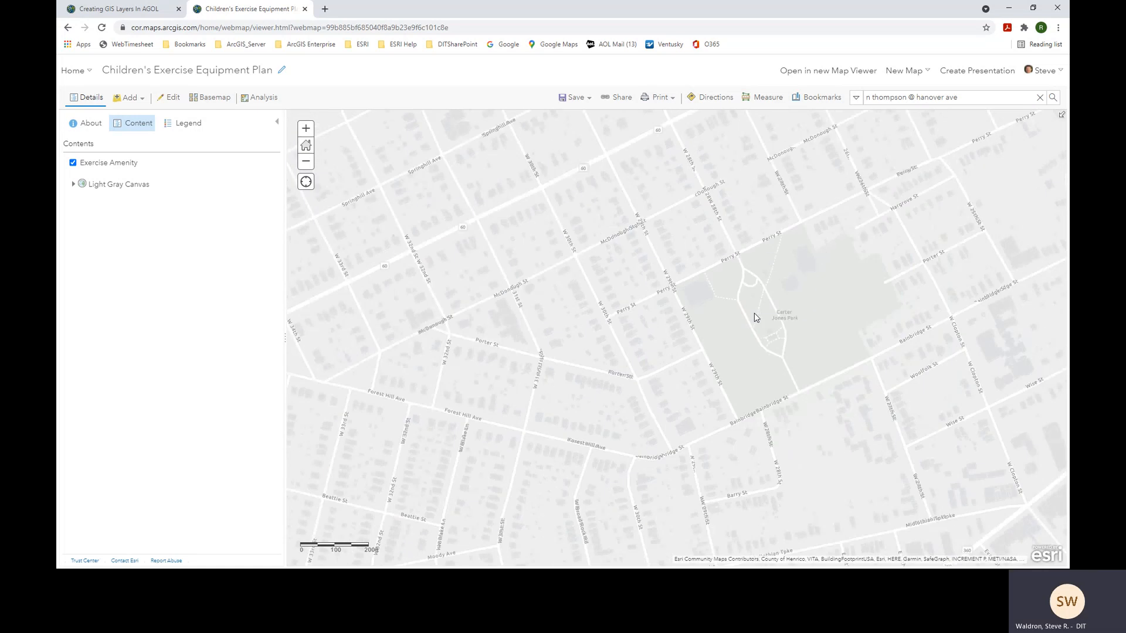
pyautogui.moveTo(843, 257); pyautogui.dragTo(699, 408)
pyautogui.moveTo(831, 244); pyautogui.dragTo(676, 443)
pyautogui.moveTo(737, 288); pyautogui.dragTo(692, 514)
pyautogui.scroll(-1, 745, 412)
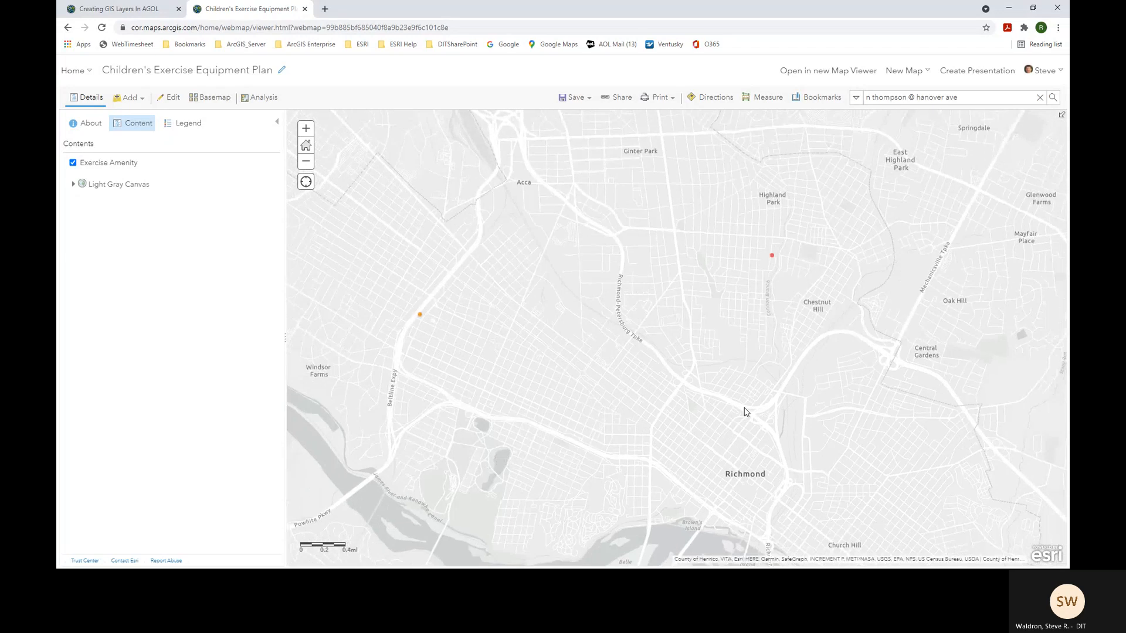
pyautogui.moveTo(768, 321); pyautogui.dragTo(685, 380)
pyautogui.scroll(2, 682, 349)
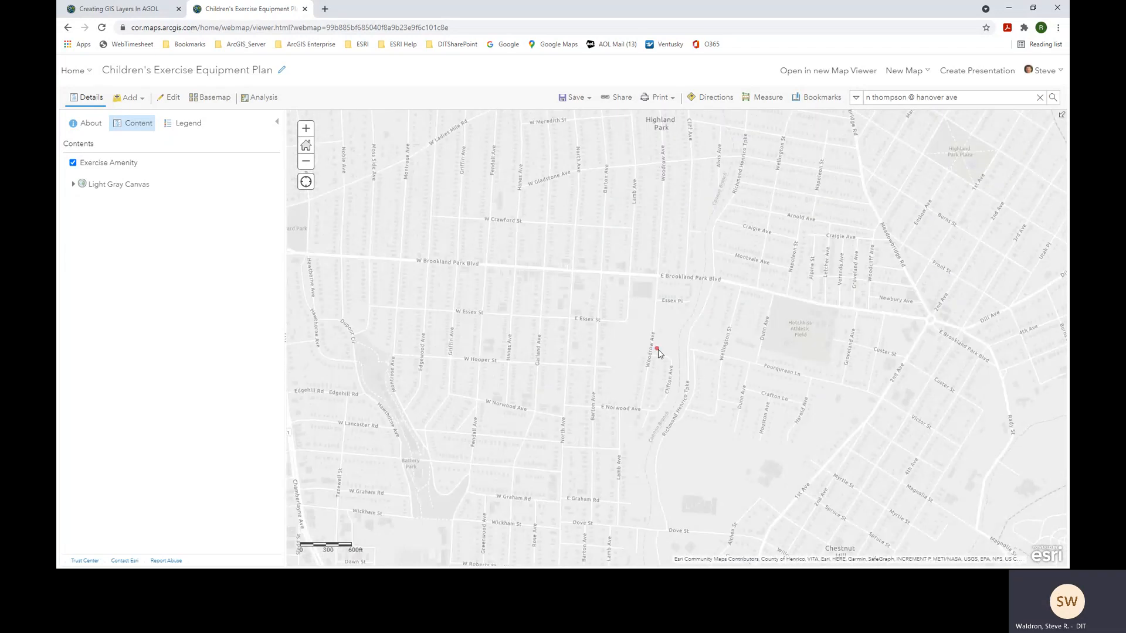
pyautogui.click(658, 350)
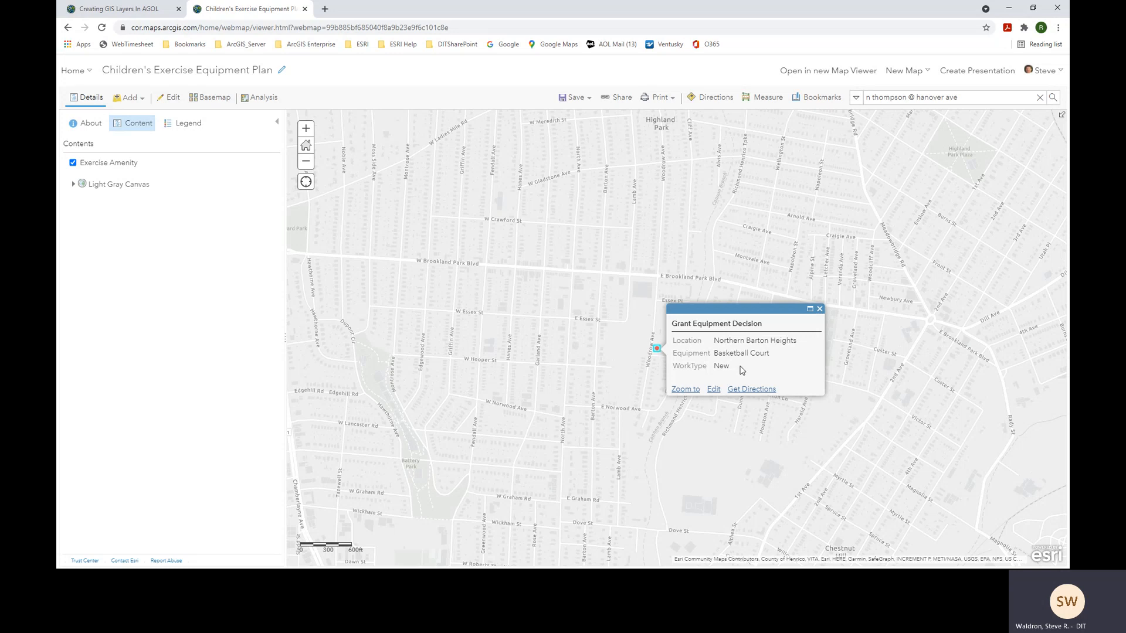
pyautogui.click(819, 309)
pyautogui.moveTo(630, 325); pyautogui.dragTo(774, 161)
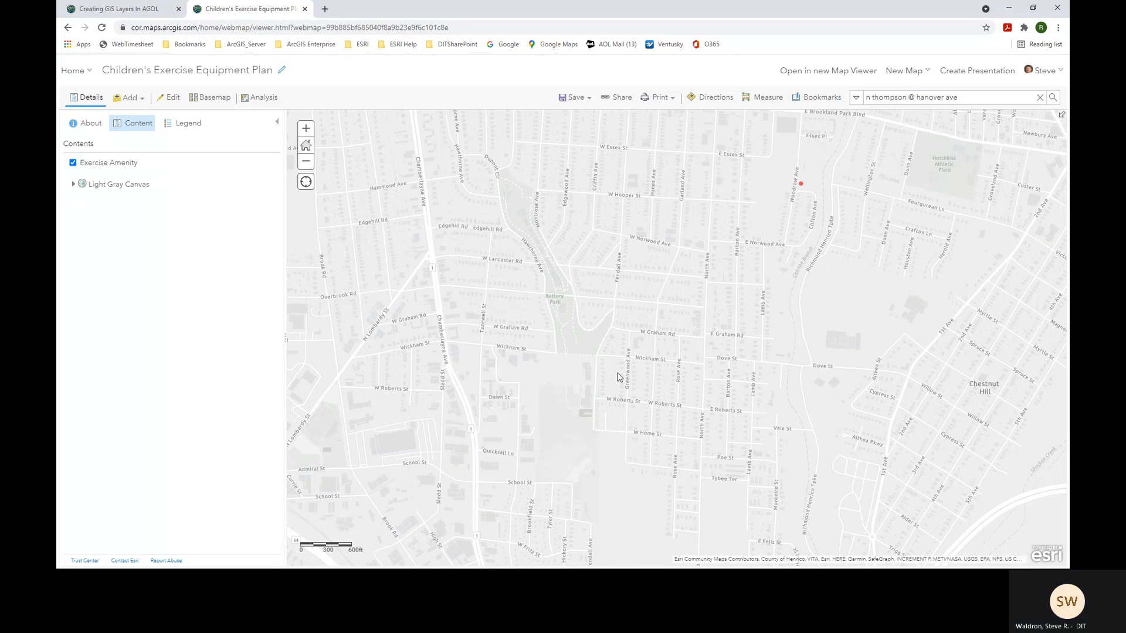
pyautogui.scroll(-3, 649, 333)
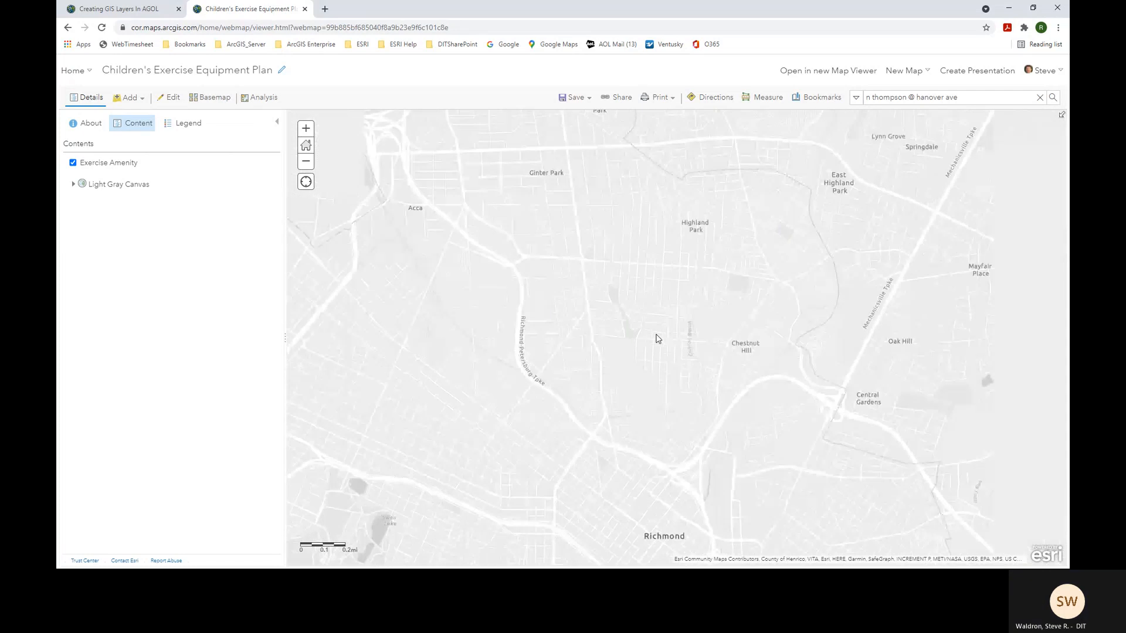
pyautogui.moveTo(645, 402); pyautogui.dragTo(667, 284)
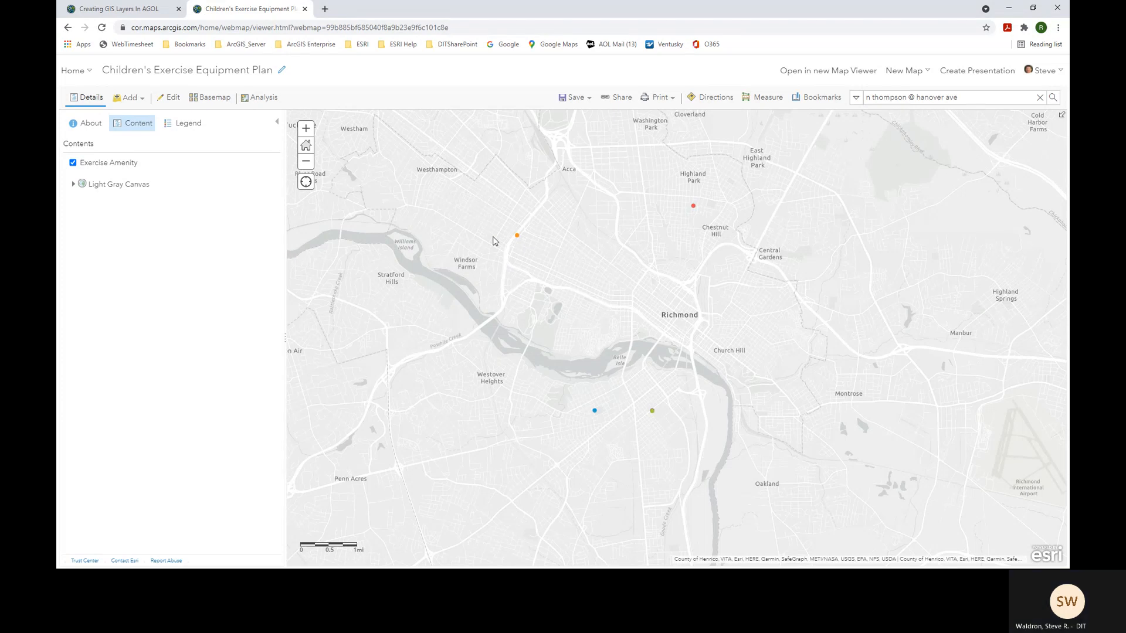
# Step: Switch to the Creating GIS Layers In AGOL story map and view section 15, followed by section 16 on Field Mapping
pyautogui.click(131, 14)
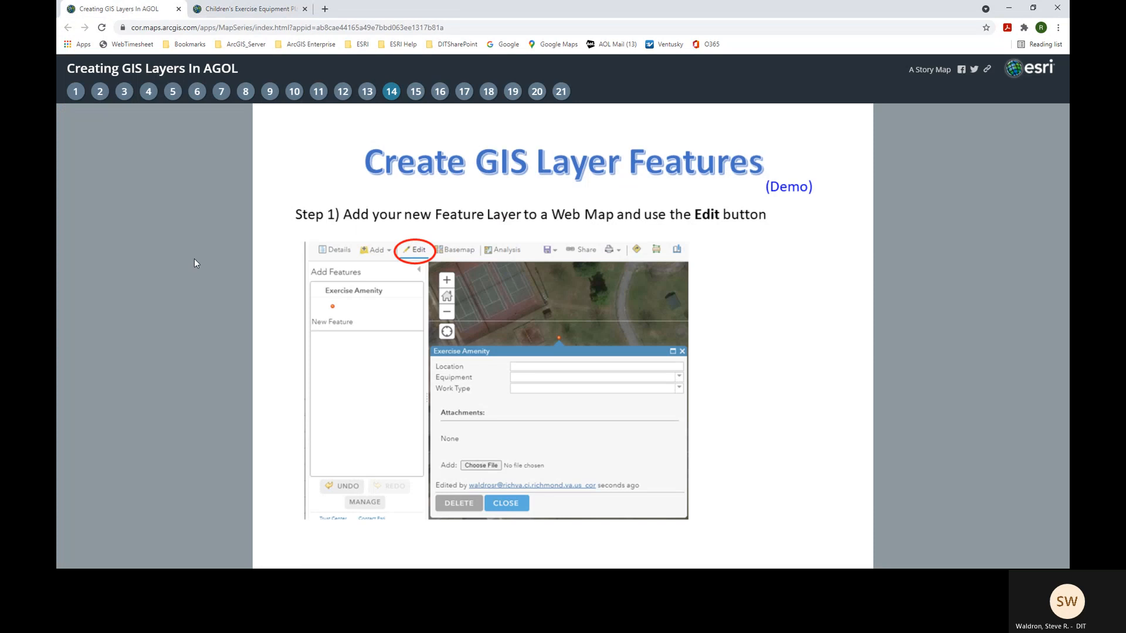
pyautogui.click(414, 94)
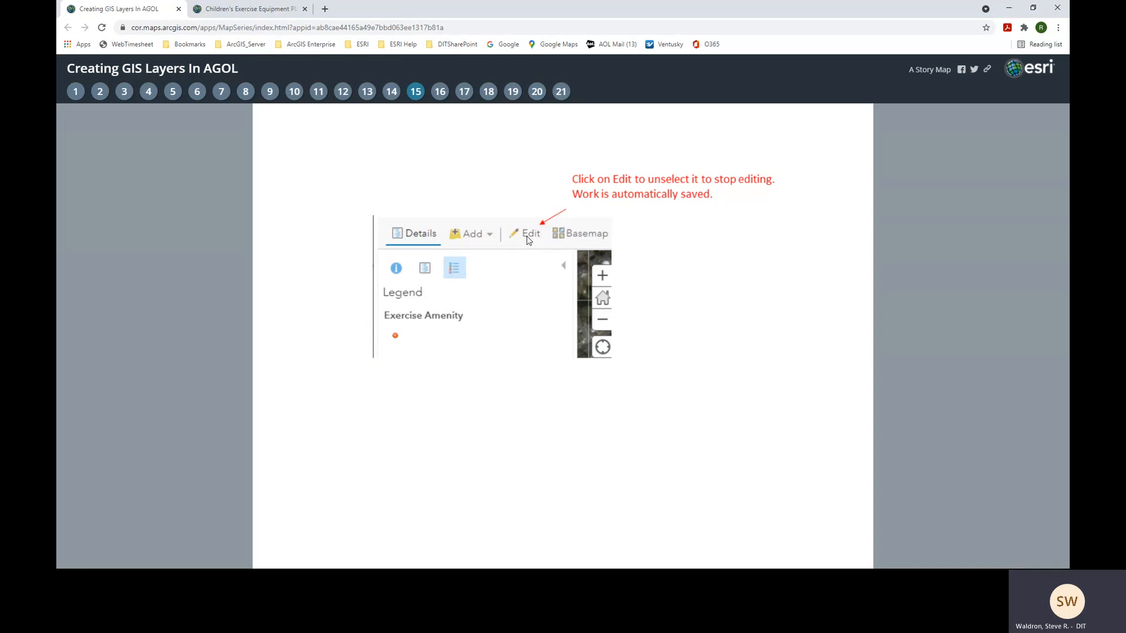
pyautogui.click(441, 94)
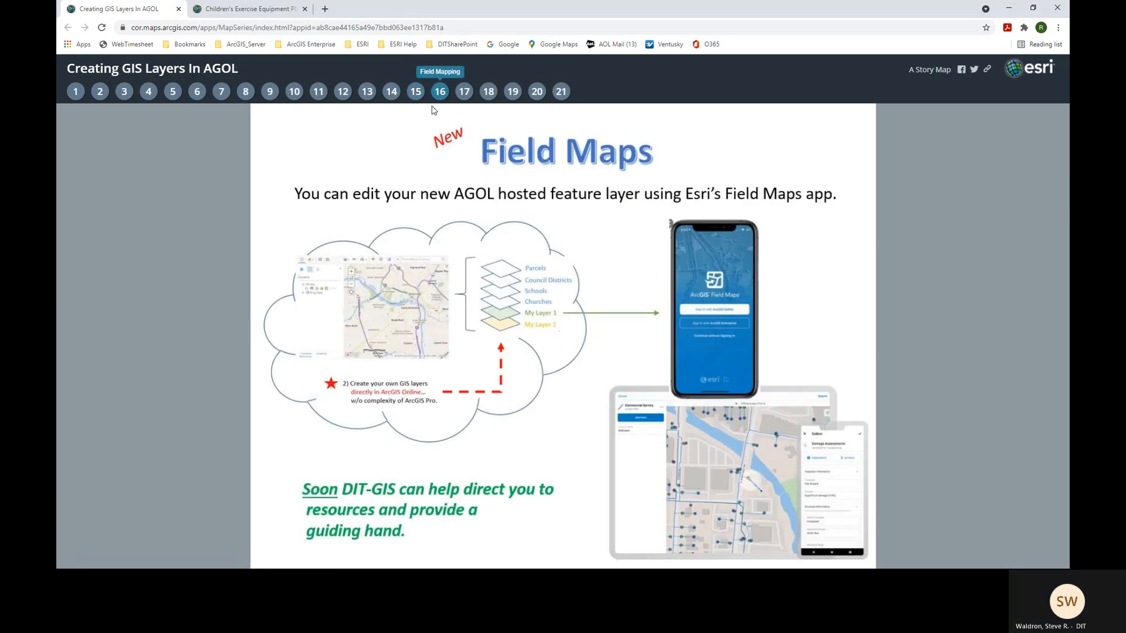